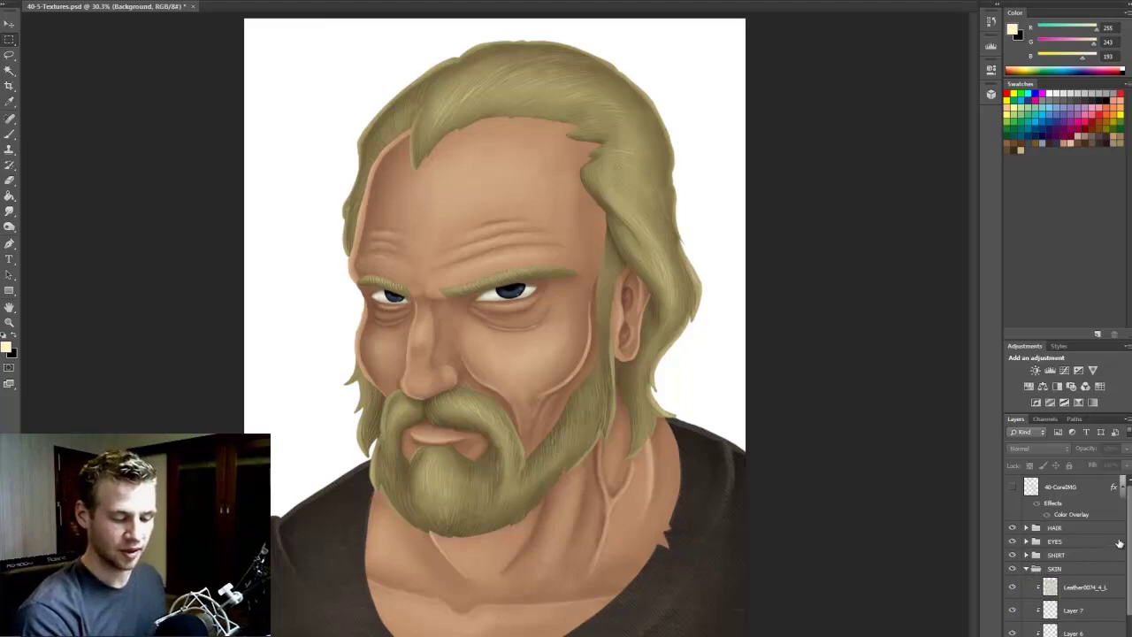
# Create a layer group named LIGHTING above the HAIR group and add a new empty layer inside it
pyautogui.click(1026, 569)
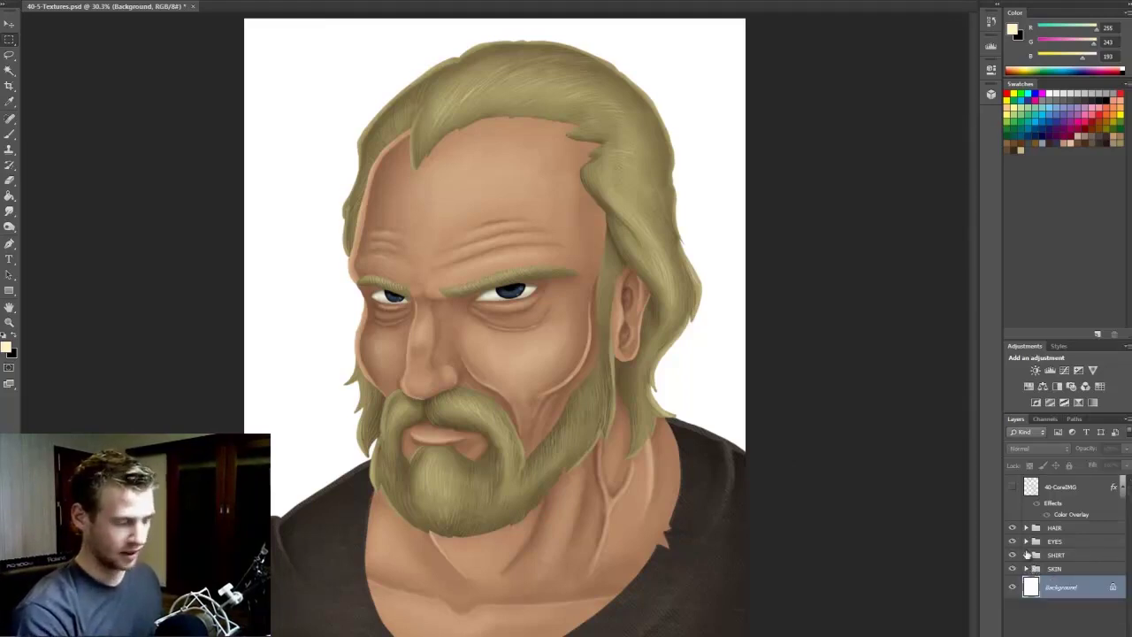
pyautogui.click(1056, 527)
pyautogui.hotkey('ctrl', 'g')
pyautogui.doubleClick(1059, 527)
pyautogui.write('HTING')
pyautogui.press('Return')
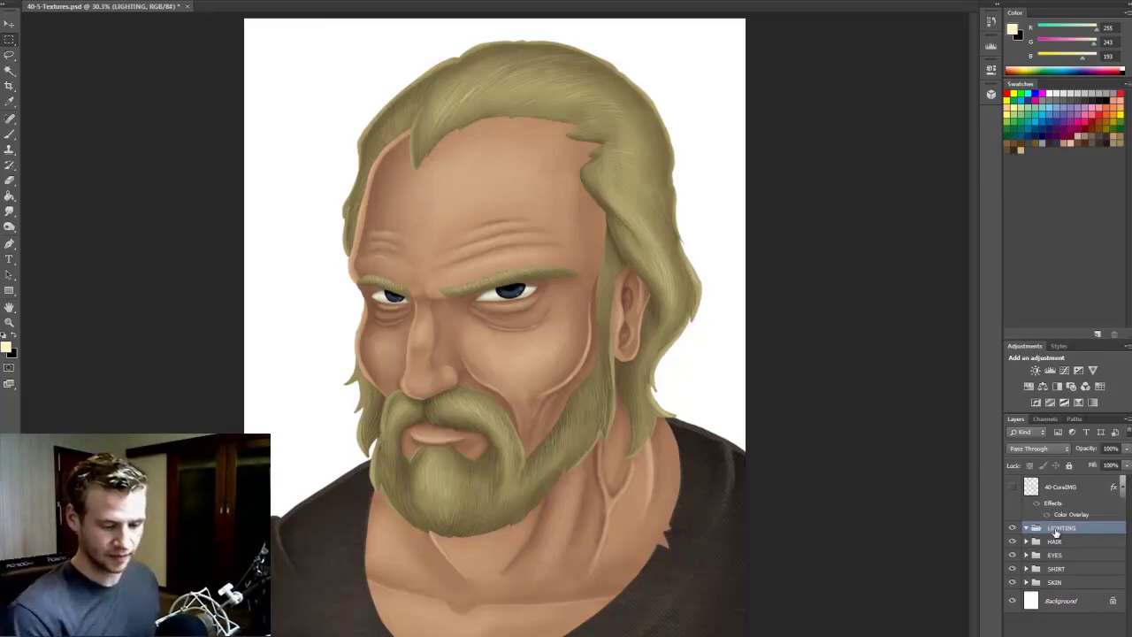
pyautogui.hotkey('ctrl', 'shift', 'alt', 'n')
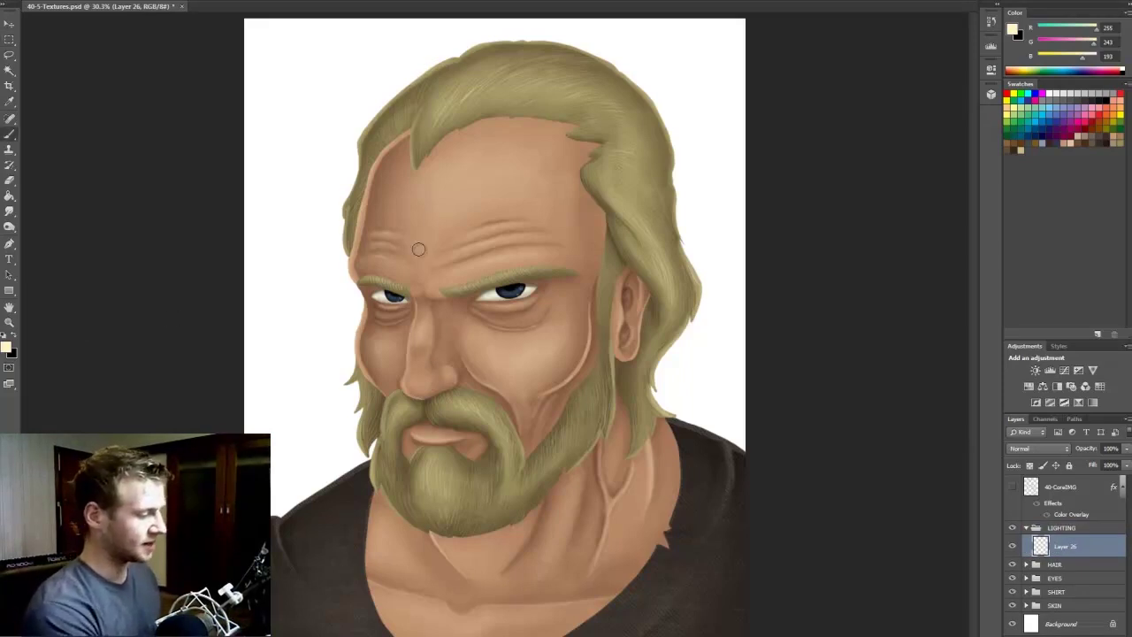
# Set the foreground colour to black and reduce the size of the 100% hardness brush for thin outlines
pyautogui.click(5, 337)
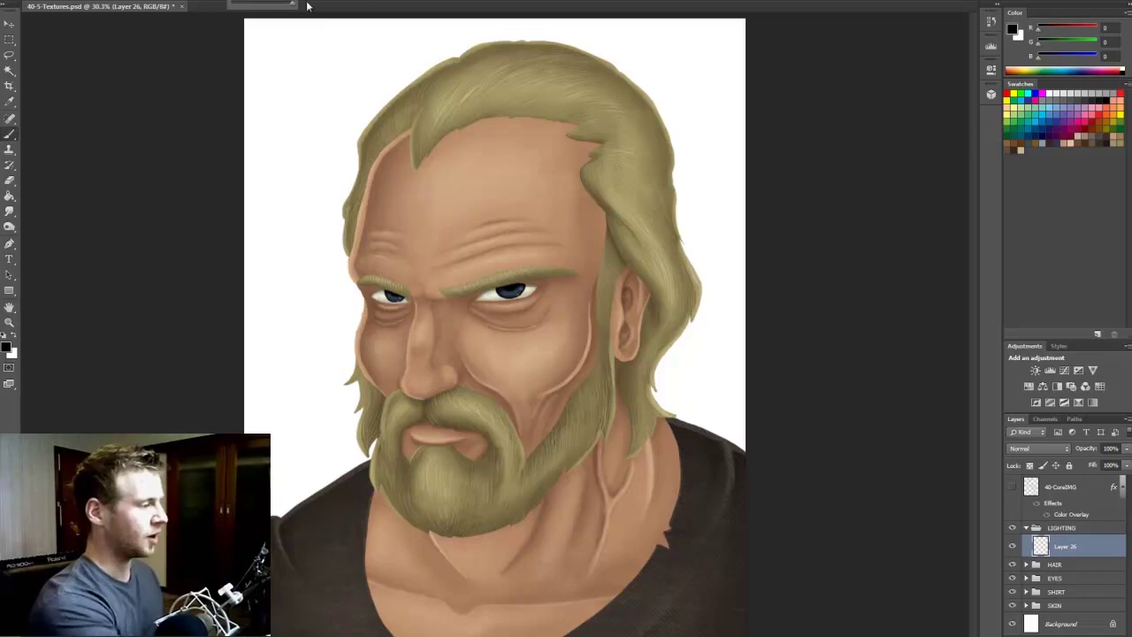
pyautogui.click(38, 0)
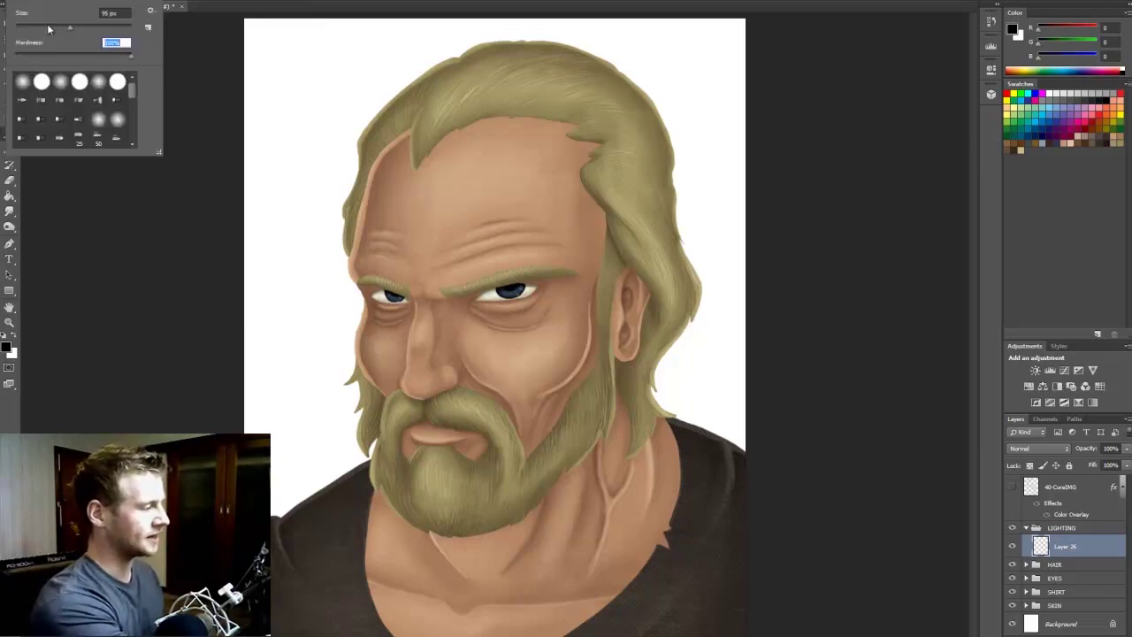
pyautogui.moveTo(41, 27); pyautogui.dragTo(46, 20)
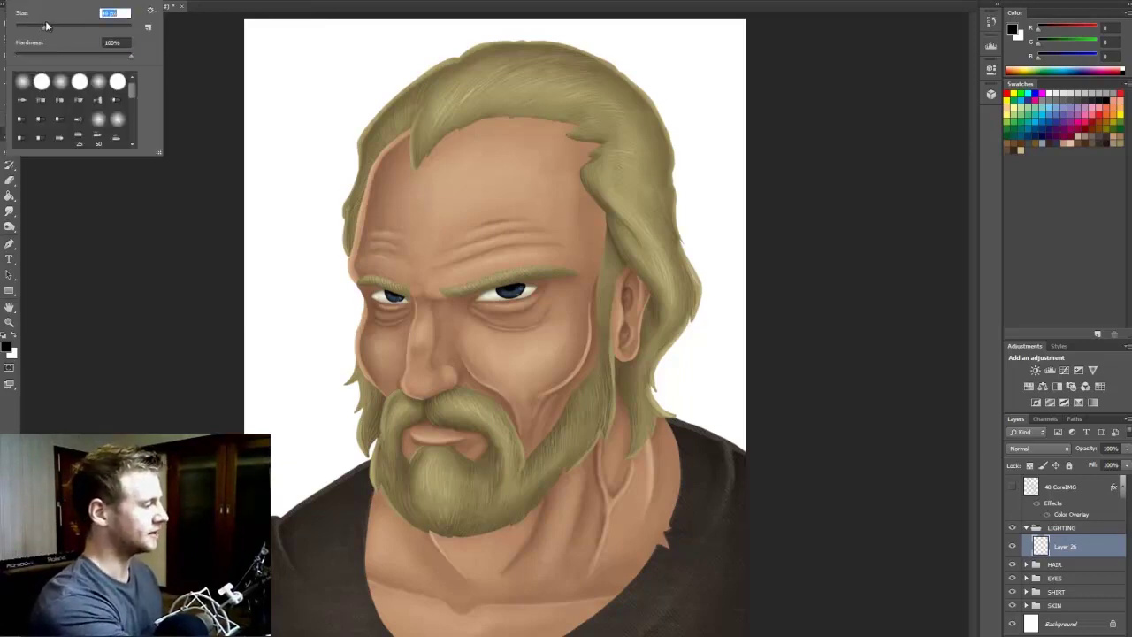
pyautogui.moveTo(454, 159)
pyautogui.mouseDown()
pyautogui.moveTo(446, 197)
pyautogui.moveTo(487, 214)
pyautogui.mouseUp()
pyautogui.hotkey('ctrl', 'z')
pyautogui.click(38, 2)
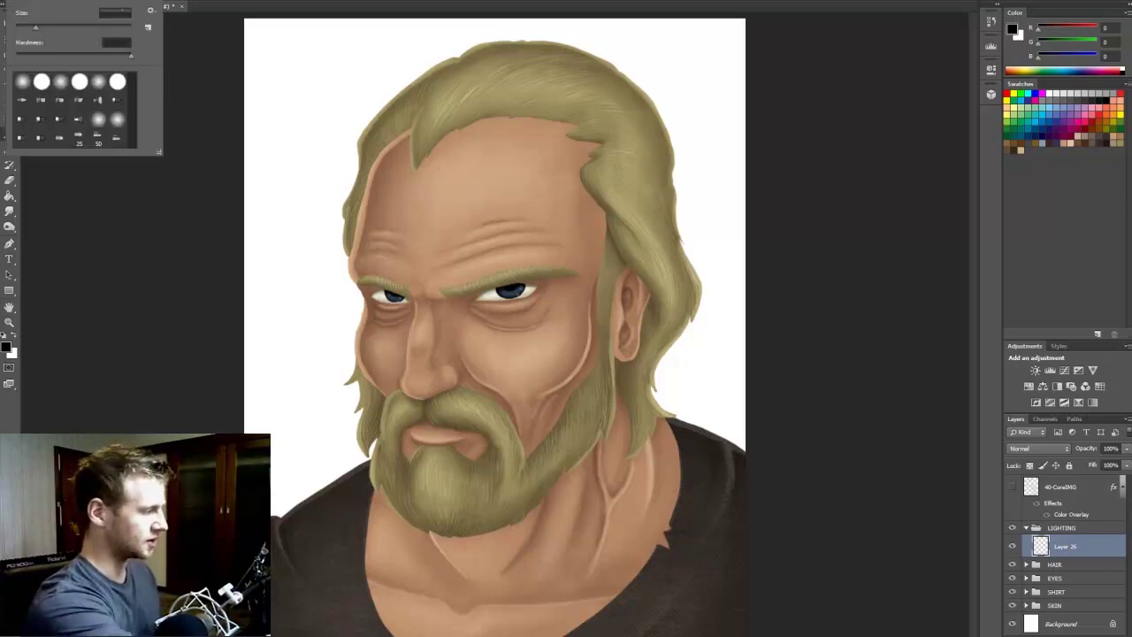
pyautogui.press('Return')
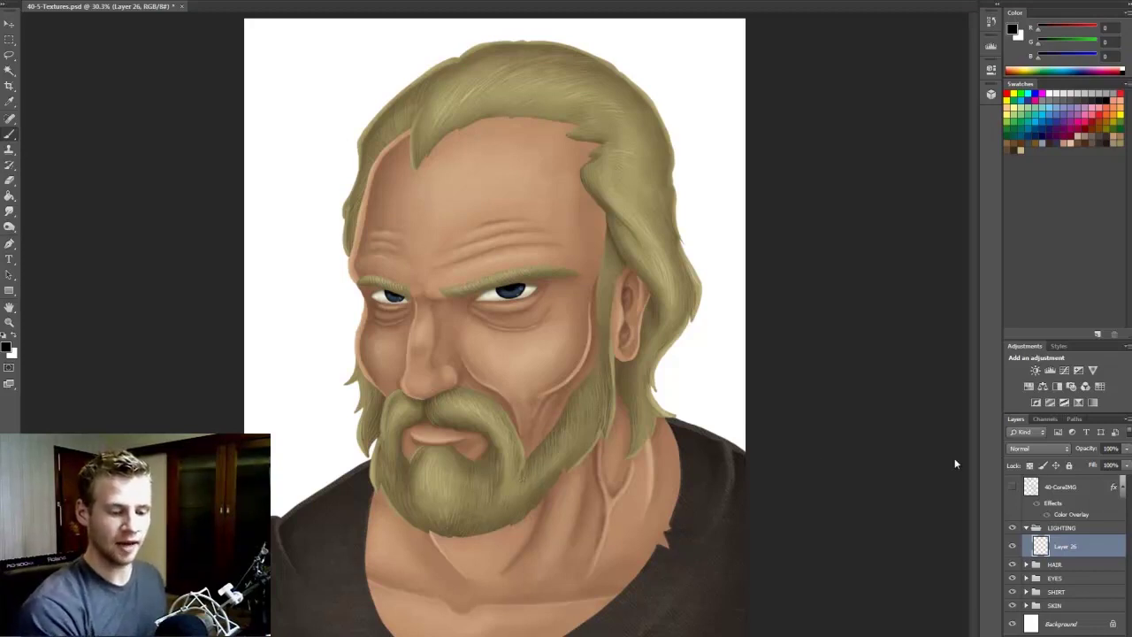
# Set the opacity of the new layer in the LIGHTING group to 50%
pyautogui.click(1111, 448)
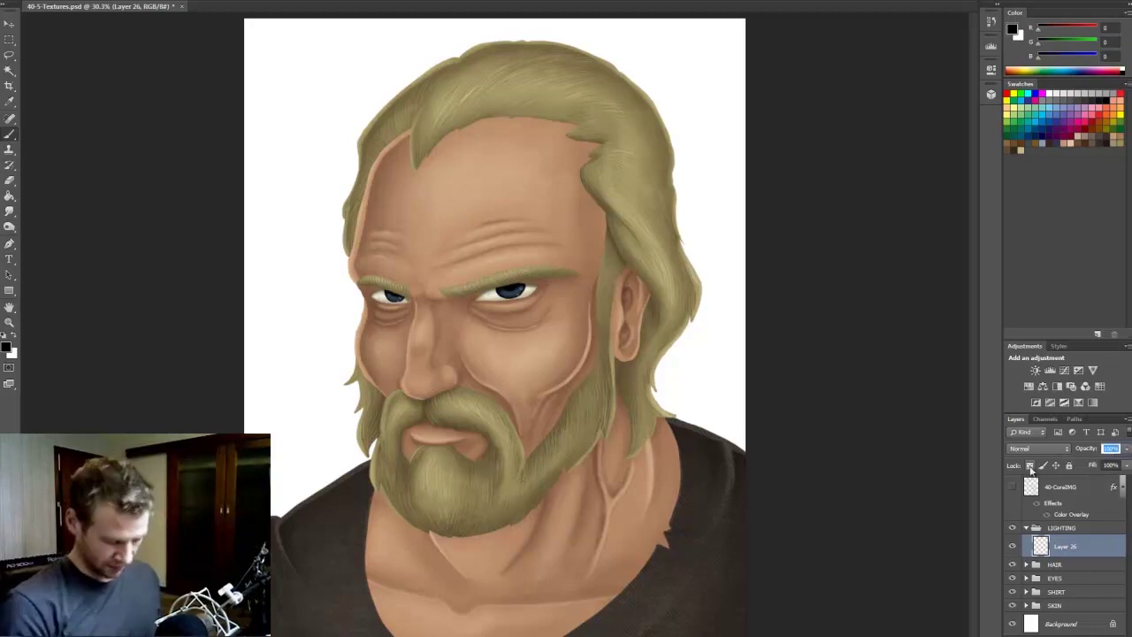
pyautogui.write('50')
pyautogui.press('Return')
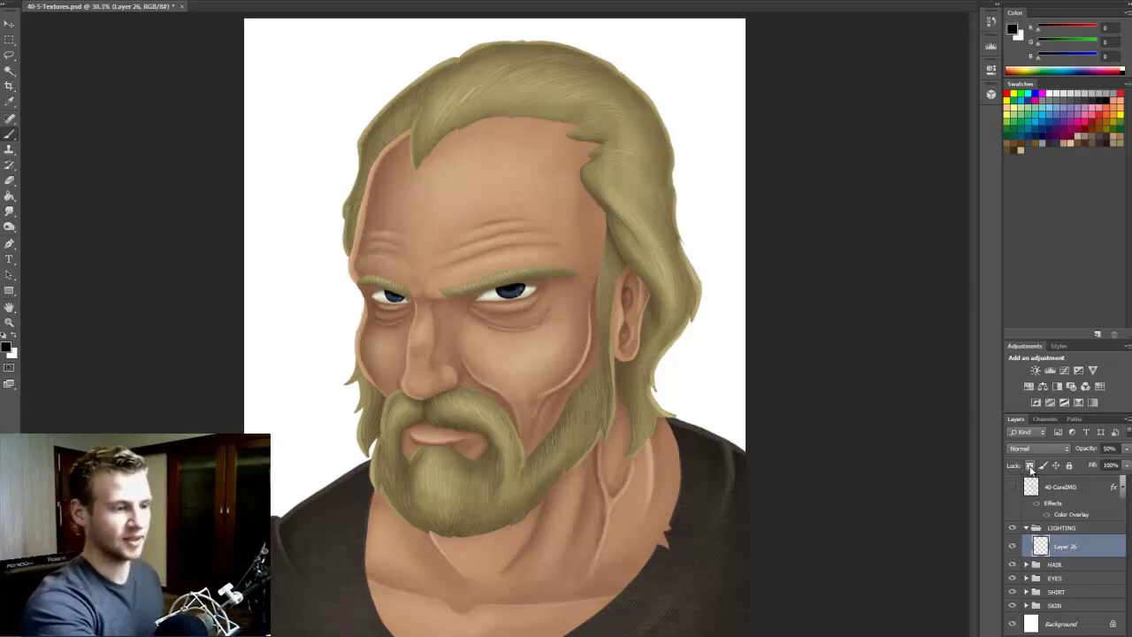
# Outline the shadow edges down the side of the forehead and around the brow, far eye and nose
pyautogui.moveTo(449, 254)
pyautogui.mouseDown()
pyautogui.moveTo(504, 286)
pyautogui.moveTo(497, 440)
pyautogui.mouseUp()
pyautogui.moveTo(385, 223)
pyautogui.mouseDown()
pyautogui.moveTo(335, 360)
pyautogui.moveTo(330, 439)
pyautogui.mouseUp()
pyautogui.moveTo(975, 342); pyautogui.dragTo(975, 375)
pyautogui.moveTo(328, 321)
pyautogui.mouseDown()
pyautogui.moveTo(304, 341)
pyautogui.moveTo(360, 396)
pyautogui.moveTo(386, 376)
pyautogui.mouseUp()
pyautogui.moveTo(321, 355)
pyautogui.mouseDown()
pyautogui.moveTo(360, 397)
pyautogui.moveTo(384, 360)
pyautogui.mouseUp()
pyautogui.moveTo(321, 356)
pyautogui.mouseDown()
pyautogui.moveTo(358, 371)
pyautogui.moveTo(388, 360)
pyautogui.mouseUp()
pyautogui.moveTo(974, 354); pyautogui.dragTo(974, 377)
pyautogui.moveTo(390, 312)
pyautogui.mouseDown()
pyautogui.moveTo(413, 277)
pyautogui.moveTo(425, 303)
pyautogui.moveTo(447, 290)
pyautogui.moveTo(522, 328)
pyautogui.moveTo(655, 243)
pyautogui.mouseUp()
pyautogui.scroll(1, 970, 343)
pyautogui.hotkey('ctrl', 'z')
# Outline the shadow shapes around the cheeks and moustache edge, erasing stray line parts
pyautogui.moveTo(615, 358)
pyautogui.mouseDown()
pyautogui.moveTo(591, 487)
pyautogui.moveTo(695, 276)
pyautogui.moveTo(674, 431)
pyautogui.moveTo(600, 506)
pyautogui.mouseUp()
pyautogui.moveTo(600, 506)
pyautogui.mouseDown()
pyautogui.moveTo(658, 473)
pyautogui.moveTo(584, 589)
pyautogui.mouseUp()
pyautogui.scroll(1, 584, 531)
pyautogui.moveTo(488, 400)
pyautogui.mouseDown()
pyautogui.moveTo(506, 509)
pyautogui.moveTo(562, 571)
pyautogui.mouseUp()
pyautogui.moveTo(430, 422)
pyautogui.mouseDown()
pyautogui.moveTo(420, 476)
pyautogui.moveTo(373, 510)
pyautogui.moveTo(416, 528)
pyautogui.mouseUp()
pyautogui.moveTo(974, 343); pyautogui.dragTo(973, 353)
pyautogui.press('e')
pyautogui.moveTo(329, 368)
pyautogui.mouseDown()
pyautogui.moveTo(316, 381)
pyautogui.moveTo(347, 562)
pyautogui.mouseUp()
pyautogui.press('b')
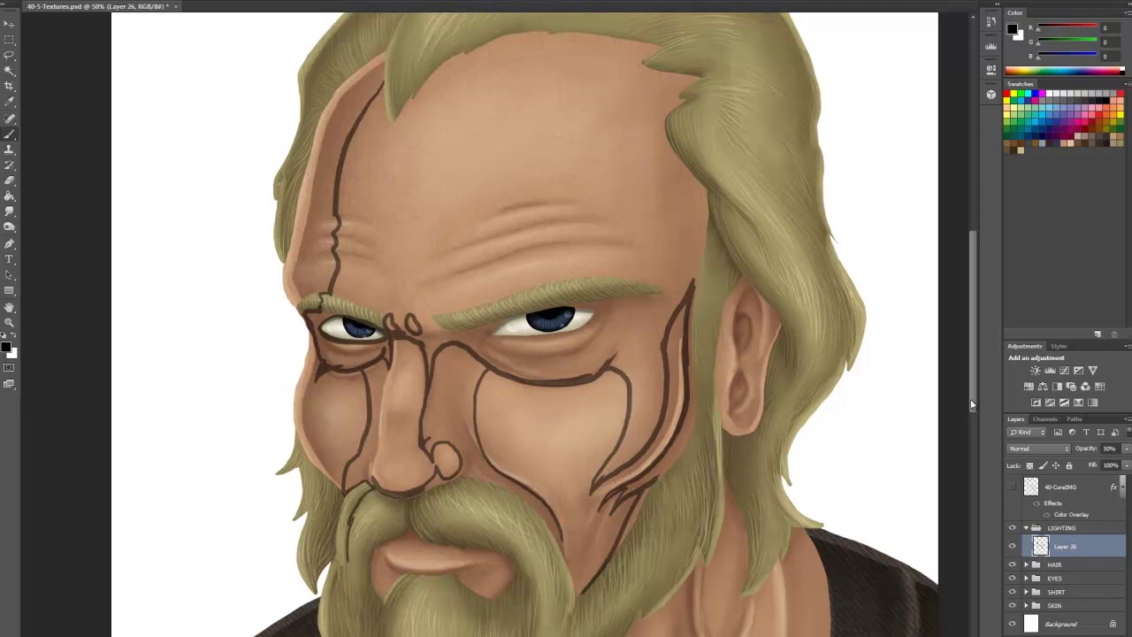
# Outline the shadow edges through the hair, around the ear and down the lower hair locks
pyautogui.moveTo(973, 372); pyautogui.dragTo(973, 355)
pyautogui.moveTo(394, 175); pyautogui.dragTo(444, 40)
pyautogui.moveTo(973, 332); pyautogui.dragTo(973, 313)
pyautogui.moveTo(440, 110)
pyautogui.mouseDown()
pyautogui.moveTo(684, 95)
pyautogui.moveTo(805, 318)
pyautogui.moveTo(822, 384)
pyautogui.mouseUp()
pyautogui.moveTo(683, 246); pyautogui.dragTo(745, 325)
pyautogui.moveTo(972, 309); pyautogui.dragTo(973, 358)
pyautogui.moveTo(806, 207); pyautogui.dragTo(776, 396)
pyautogui.moveTo(783, 283)
pyautogui.mouseDown()
pyautogui.moveTo(767, 366)
pyautogui.moveTo(735, 398)
pyautogui.mouseUp()
pyautogui.moveTo(781, 276); pyautogui.dragTo(753, 353)
pyautogui.moveTo(737, 274); pyautogui.dragTo(736, 371)
pyautogui.moveTo(777, 366); pyautogui.dragTo(752, 544)
pyautogui.moveTo(753, 424); pyautogui.dragTo(723, 550)
# Outline the highlight shapes on the forehead wrinkles and temple, and finish the upper hair edge
pyautogui.scroll(2, 531, 354)
pyautogui.moveTo(408, 104); pyautogui.dragTo(328, 202)
pyautogui.scroll(-1, 531, 354)
pyautogui.moveTo(487, 294); pyautogui.dragTo(586, 276)
pyautogui.moveTo(470, 323); pyautogui.dragTo(605, 296)
pyautogui.moveTo(502, 269); pyautogui.dragTo(547, 258)
pyautogui.moveTo(653, 165); pyautogui.dragTo(651, 262)
# Outline the shadow and highlight shapes in the moustache and beard, joining them to the cheek line
pyautogui.scroll(-3, 651, 262)
pyautogui.moveTo(348, 463)
pyautogui.mouseDown()
pyautogui.moveTo(336, 536)
pyautogui.moveTo(403, 601)
pyautogui.mouseUp()
pyautogui.moveTo(384, 501)
pyautogui.mouseDown()
pyautogui.moveTo(382, 548)
pyautogui.moveTo(482, 544)
pyautogui.mouseUp()
pyautogui.moveTo(519, 462); pyautogui.dragTo(466, 598)
pyautogui.moveTo(442, 405); pyautogui.dragTo(523, 464)
pyautogui.moveTo(461, 386); pyautogui.dragTo(567, 529)
pyautogui.moveTo(599, 469); pyautogui.dragTo(560, 555)
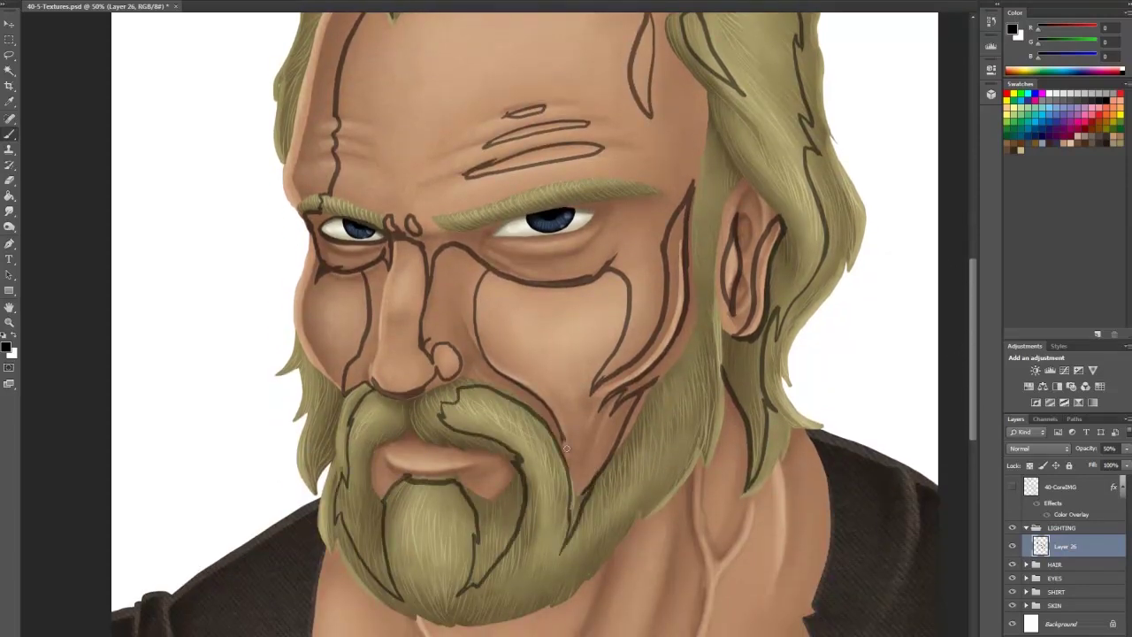
pyautogui.moveTo(567, 449); pyautogui.dragTo(604, 400)
# Close the remaining gaps in the shadow outline along the jaw and hair
pyautogui.moveTo(976, 352); pyautogui.dragTo(976, 368)
pyautogui.moveTo(720, 264); pyautogui.dragTo(625, 391)
pyautogui.moveTo(976, 339); pyautogui.dragTo(976, 275)
pyautogui.moveTo(802, 219); pyautogui.dragTo(803, 272)
pyautogui.moveTo(974, 252); pyautogui.dragTo(965, 288)
pyautogui.moveTo(310, 403)
pyautogui.mouseDown()
pyautogui.moveTo(344, 441)
pyautogui.moveTo(316, 534)
pyautogui.moveTo(316, 403)
pyautogui.mouseUp()
# Select the enclosed shadow area of the face, hair and beard with the Magic Wand and fill it with black
pyautogui.press('w')
pyautogui.click(683, 424)
pyautogui.moveTo(971, 349)
pyautogui.mouseDown()
pyautogui.moveTo(943, 346)
pyautogui.moveTo(956, 359)
pyautogui.mouseUp()
pyautogui.hotkey('alt', 'BackSpace')
pyautogui.press('m')
pyautogui.hotkey('ctrl', 'z')
pyautogui.click(160, 1)
pyautogui.click(117, 123)
pyautogui.press('Return')
pyautogui.hotkey('alt', 'BackSpace')
pyautogui.hotkey('ctrl', 'd')
# Paint over missed spots in the beard and under the far eye, and erase the shadow covering the eye whites
pyautogui.press('b')
pyautogui.moveTo(622, 473); pyautogui.dragTo(597, 496)
pyautogui.moveTo(384, 287)
pyautogui.mouseDown()
pyautogui.moveTo(348, 393)
pyautogui.moveTo(375, 278)
pyautogui.mouseUp()
pyautogui.press('e')
pyautogui.moveTo(504, 238); pyautogui.dragTo(514, 237)
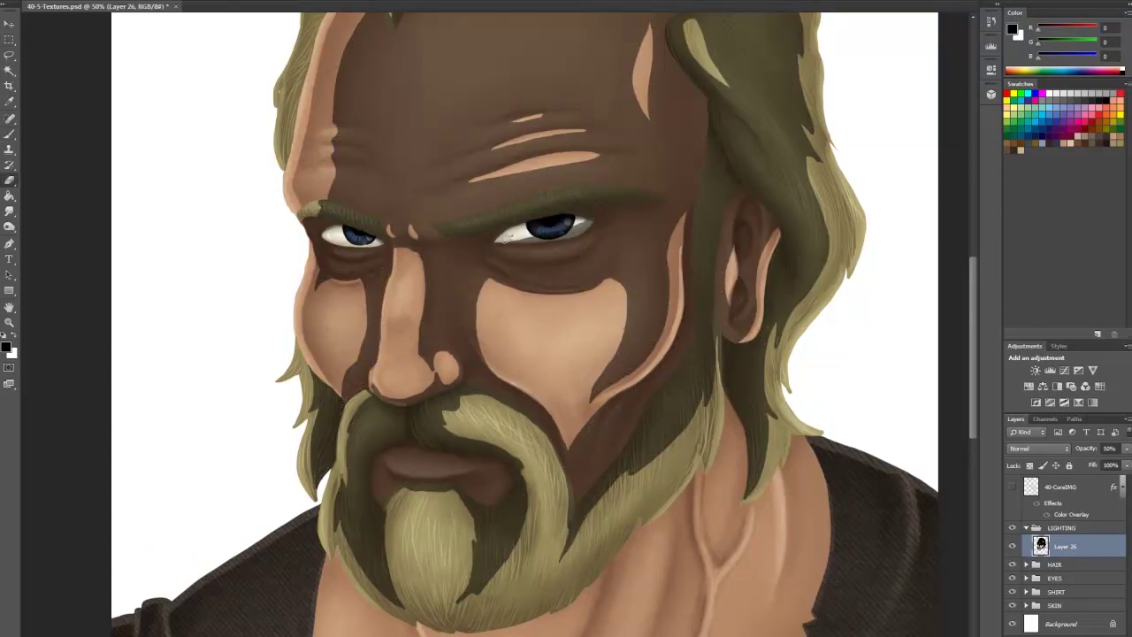
pyautogui.scroll(-3, 946, 380)
pyautogui.scroll(-2, 946, 374)
pyautogui.scroll(8, 978, 318)
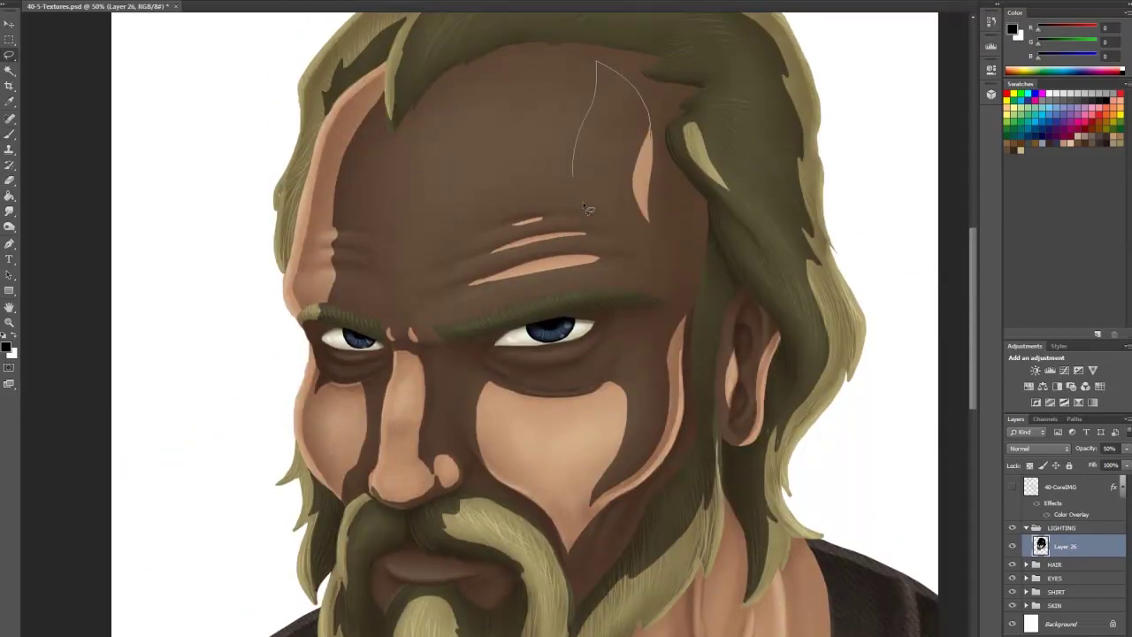
# Cut a large highlight shape out of the forehead shadow near the temple using a Lasso selection
pyautogui.moveTo(587, 115); pyautogui.dragTo(655, 257)
pyautogui.press('Delete')
pyautogui.click(892, 233)
pyautogui.moveTo(375, 119)
pyautogui.mouseDown()
pyautogui.moveTo(387, 94)
pyautogui.moveTo(307, 234)
pyautogui.moveTo(373, 117)
pyautogui.mouseUp()
pyautogui.press('Delete')
# Outline the neck shadow below the beard, along the neck tendons and across the collarbones
pyautogui.moveTo(973, 269); pyautogui.dragTo(973, 352)
pyautogui.scroll(-1, 954, 352)
pyautogui.moveTo(343, 350)
pyautogui.mouseDown()
pyautogui.moveTo(442, 424)
pyautogui.moveTo(559, 409)
pyautogui.moveTo(742, 199)
pyautogui.mouseUp()
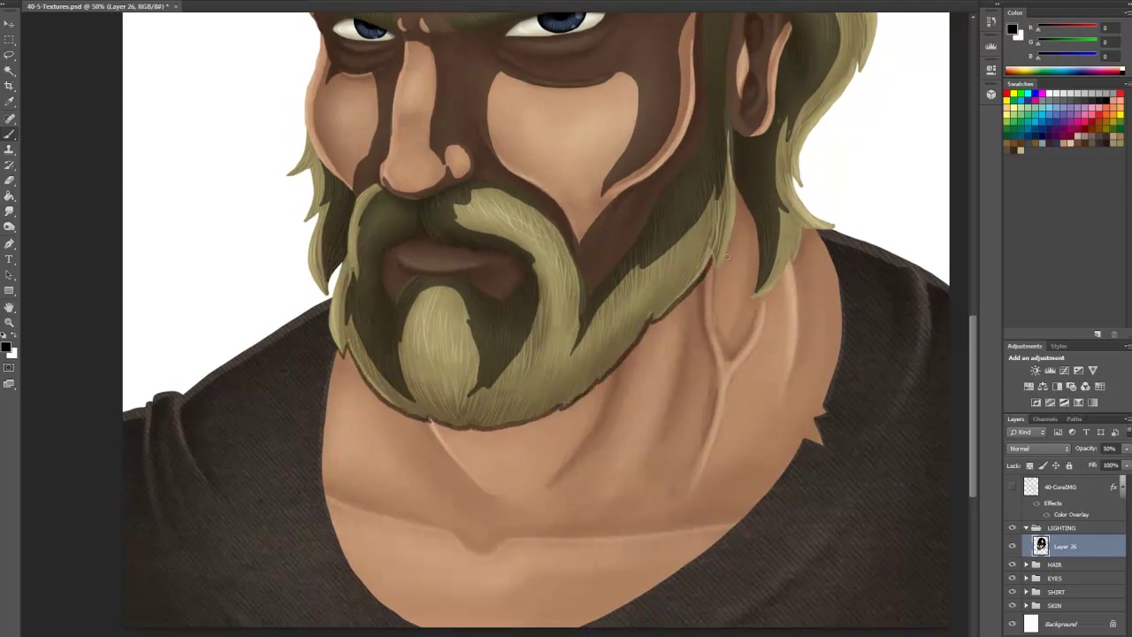
pyautogui.scroll(2, 955, 204)
pyautogui.moveTo(796, 294)
pyautogui.mouseDown()
pyautogui.moveTo(714, 379)
pyautogui.moveTo(611, 448)
pyautogui.mouseUp()
pyautogui.hotkey('ctrl', 'z')
pyautogui.moveTo(715, 382)
pyautogui.mouseDown()
pyautogui.moveTo(344, 431)
pyautogui.moveTo(336, 390)
pyautogui.mouseUp()
pyautogui.moveTo(975, 408); pyautogui.dragTo(975, 417)
pyautogui.moveTo(391, 456)
pyautogui.mouseDown()
pyautogui.moveTo(332, 499)
pyautogui.moveTo(504, 544)
pyautogui.moveTo(747, 517)
pyautogui.mouseUp()
pyautogui.moveTo(619, 450); pyautogui.dragTo(755, 507)
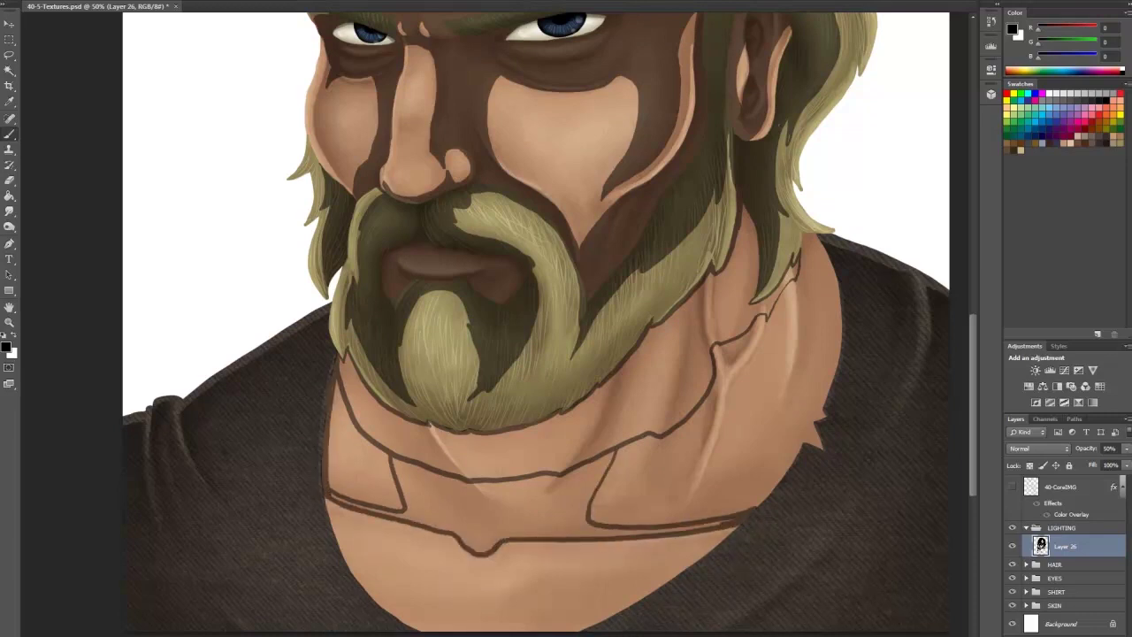
# Select the outlined neck area with the Magic Wand and fill it with black
pyautogui.press('w')
pyautogui.click(522, 504)
pyautogui.press('m')
pyautogui.rightClick(652, 399)
pyautogui.click(685, 572)
pyautogui.press('Return')
pyautogui.hotkey('ctrl', 'd')
pyautogui.press('b')
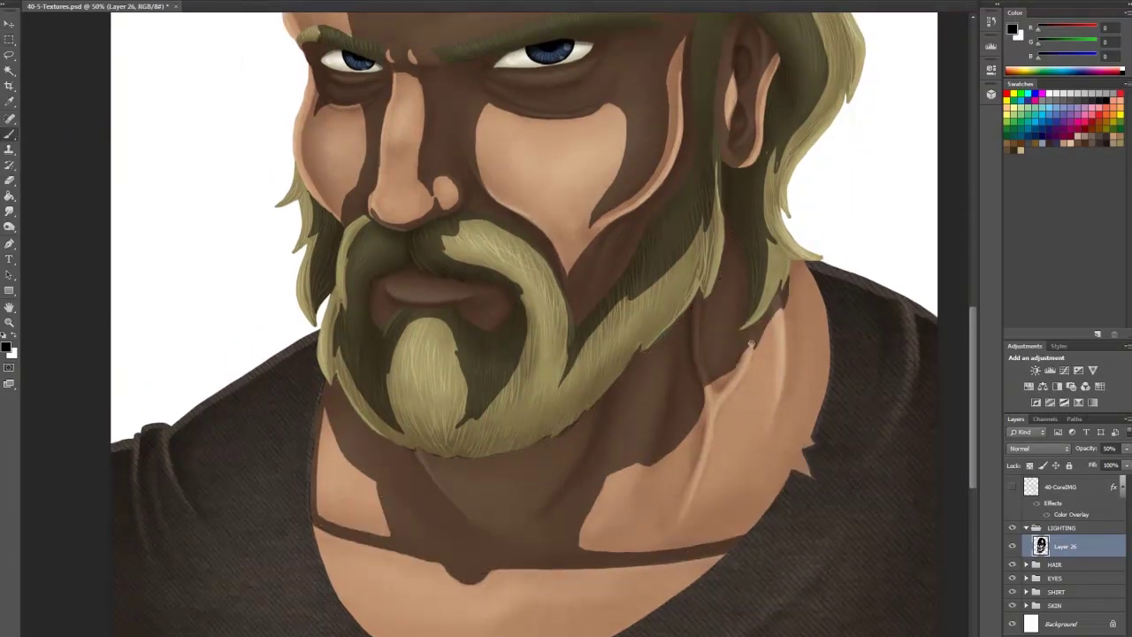
# Outline an additional shadow shape on the chest below the collarbones and fill it with black
pyautogui.hotkey('ctrl', '-')
pyautogui.moveTo(436, 484); pyautogui.dragTo(403, 529)
pyautogui.moveTo(456, 497)
pyautogui.mouseDown()
pyautogui.moveTo(548, 501)
pyautogui.moveTo(586, 528)
pyautogui.moveTo(541, 553)
pyautogui.mouseUp()
pyautogui.press('w')
pyautogui.click(513, 534)
pyautogui.press('m')
pyautogui.press('Return')
pyautogui.hotkey('ctrl', 'd')
pyautogui.moveTo(973, 379); pyautogui.dragTo(972, 338)
pyautogui.moveTo(974, 416)
pyautogui.mouseDown()
pyautogui.moveTo(975, 403)
pyautogui.moveTo(972, 412)
pyautogui.mouseUp()
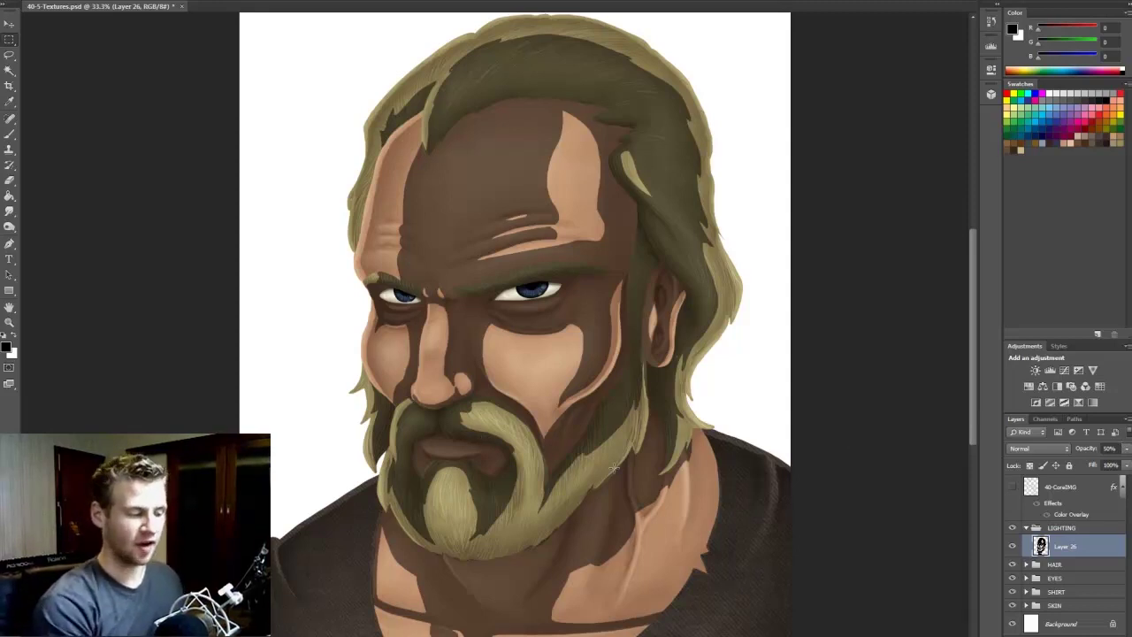
# Erase the shadow from the lip to leave a highlight on it
pyautogui.moveTo(972, 379); pyautogui.dragTo(968, 387)
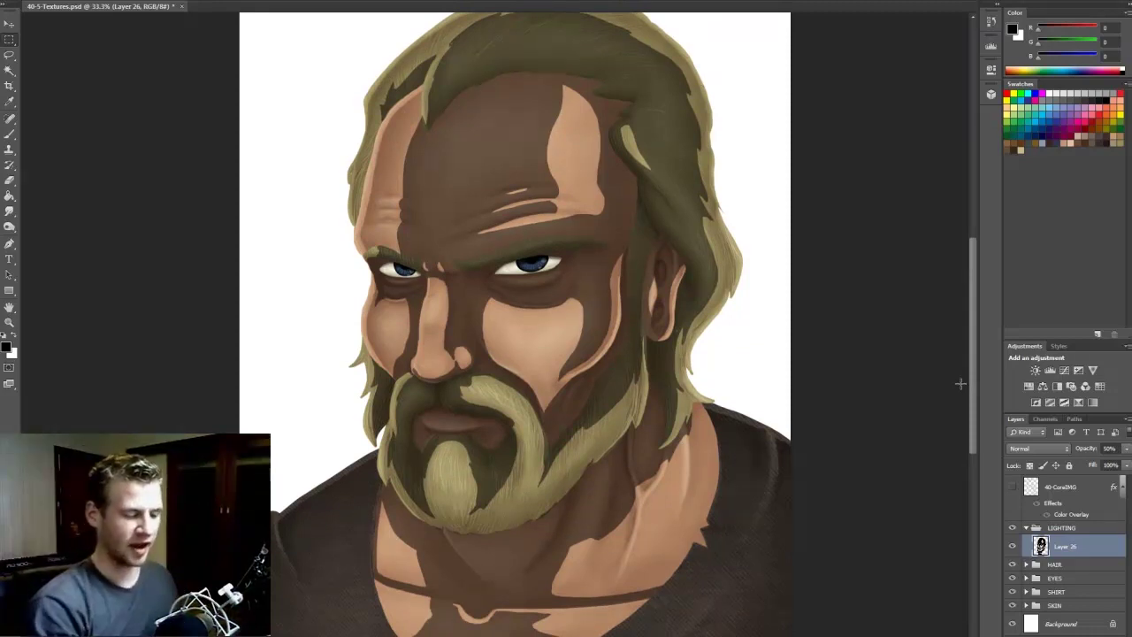
pyautogui.moveTo(976, 372); pyautogui.dragTo(974, 381)
pyautogui.moveTo(429, 430); pyautogui.dragTo(469, 430)
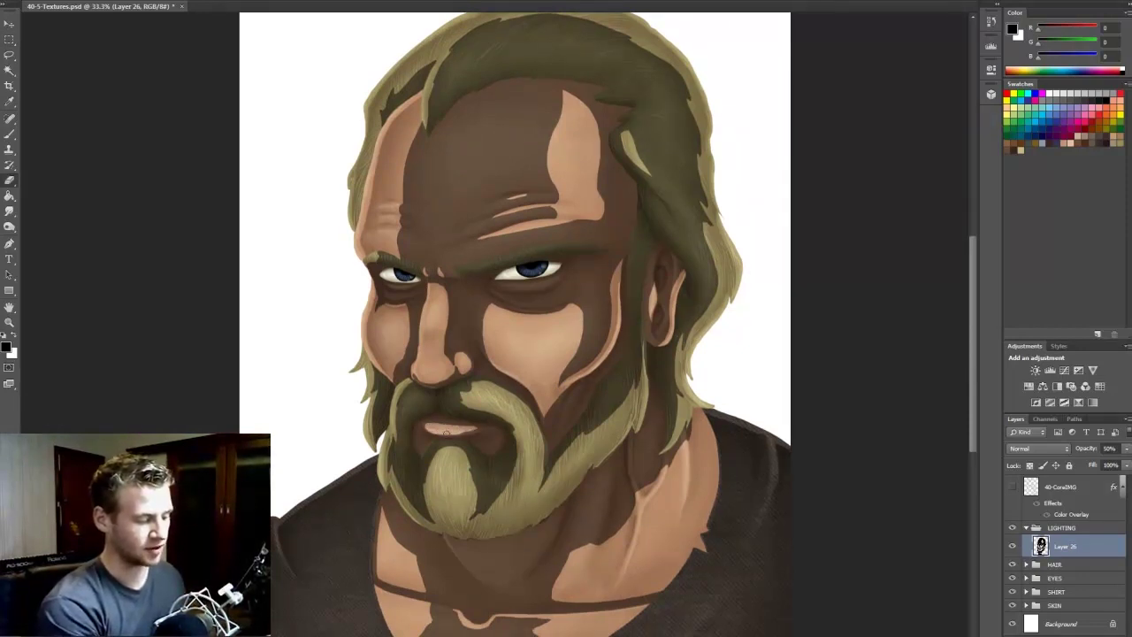
pyautogui.hotkey('ctrl', 'z')
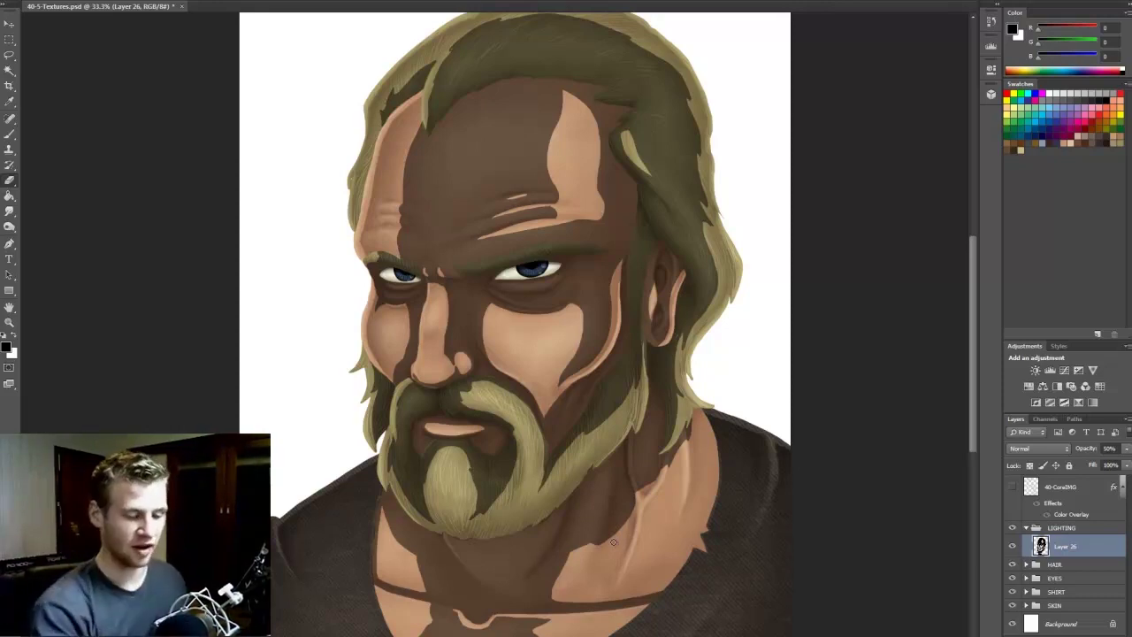
# Lower the opacity of the shadow layer in the LIGHTING group to 13%
pyautogui.click(1126, 449)
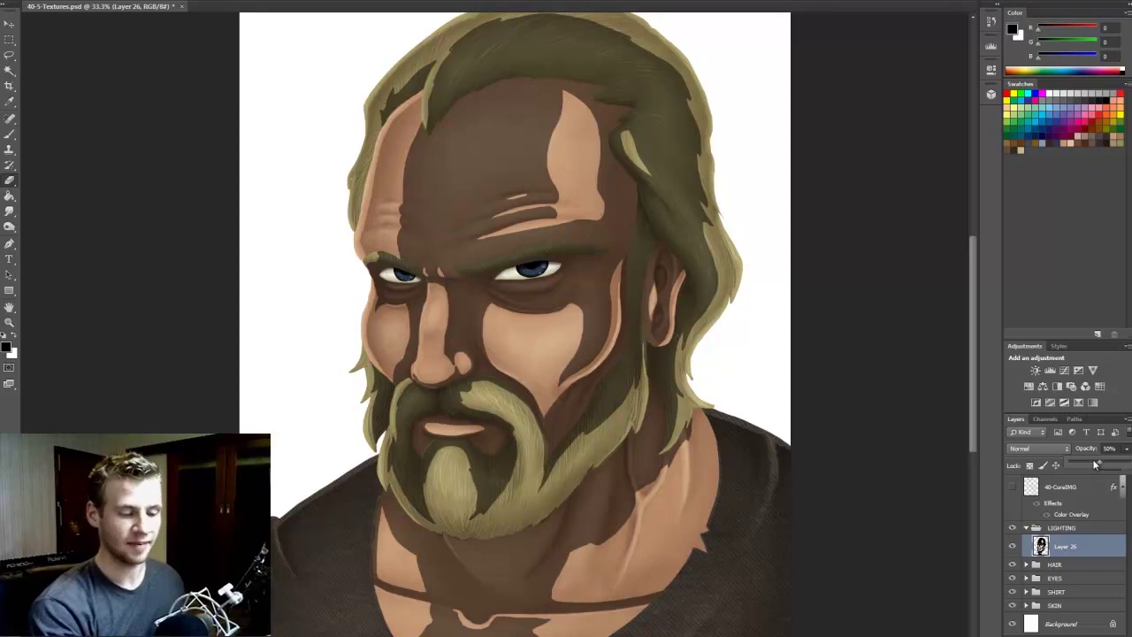
pyautogui.moveTo(1095, 464); pyautogui.dragTo(1079, 463)
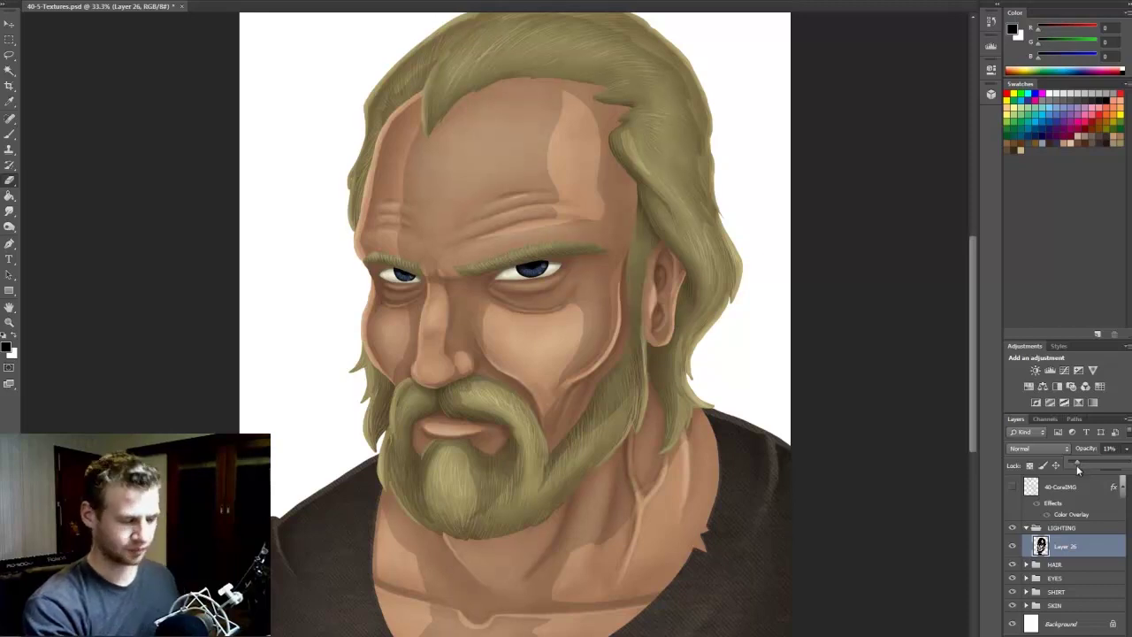
pyautogui.press('m')
pyautogui.moveTo(972, 429)
pyautogui.mouseDown()
pyautogui.moveTo(973, 400)
pyautogui.moveTo(962, 435)
pyautogui.mouseUp()
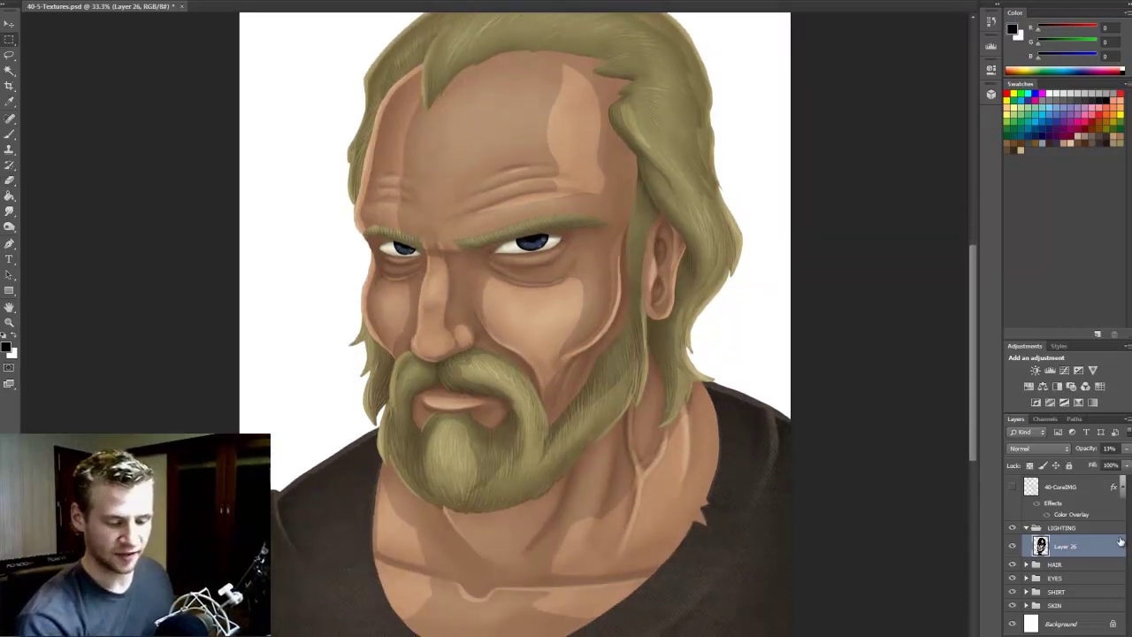
# Select Layer 6 in the SKIN group, toggle its visibility to check its shading, and hide Layer 26
pyautogui.click(1026, 605)
pyautogui.moveTo(1128, 573); pyautogui.dragTo(1129, 606)
pyautogui.click(1093, 631)
pyautogui.click(1088, 612)
pyautogui.press('b')
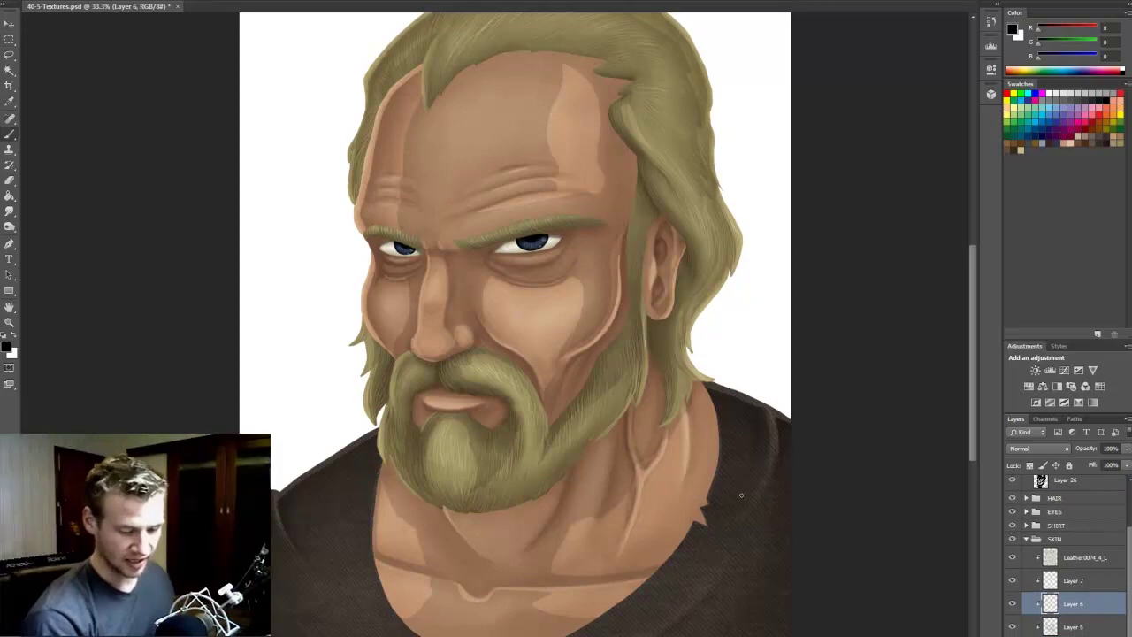
pyautogui.click(1013, 604)
pyautogui.click(1013, 603)
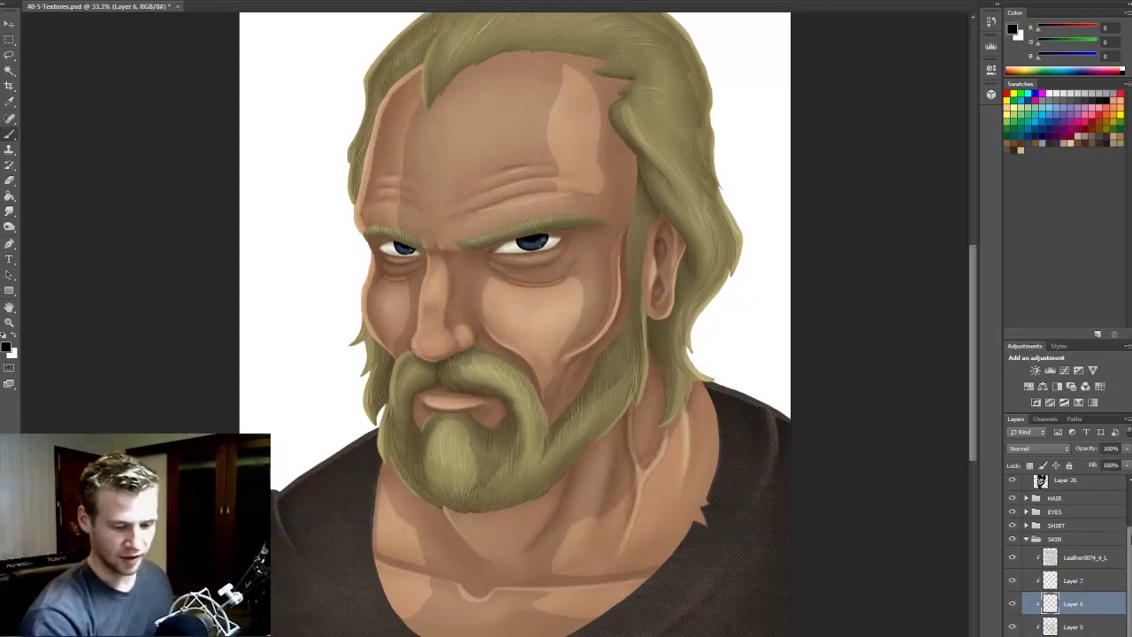
pyautogui.scroll(3, 1015, 540)
pyautogui.click(1013, 497)
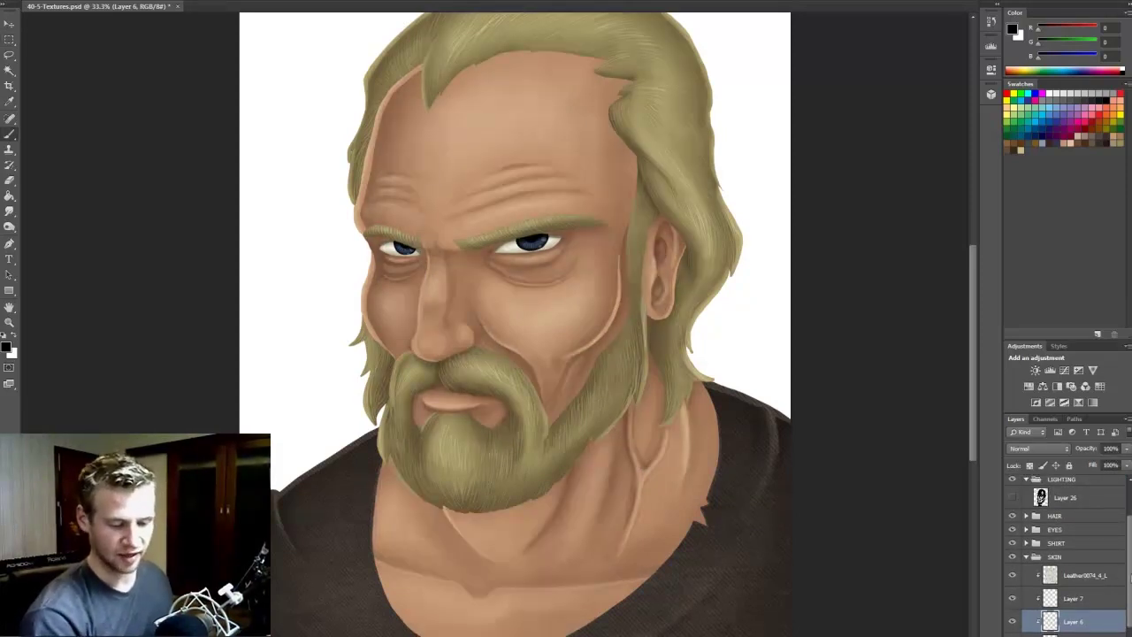
pyautogui.scroll(-1, 1088, 575)
pyautogui.click(1012, 601)
pyautogui.click(1013, 601)
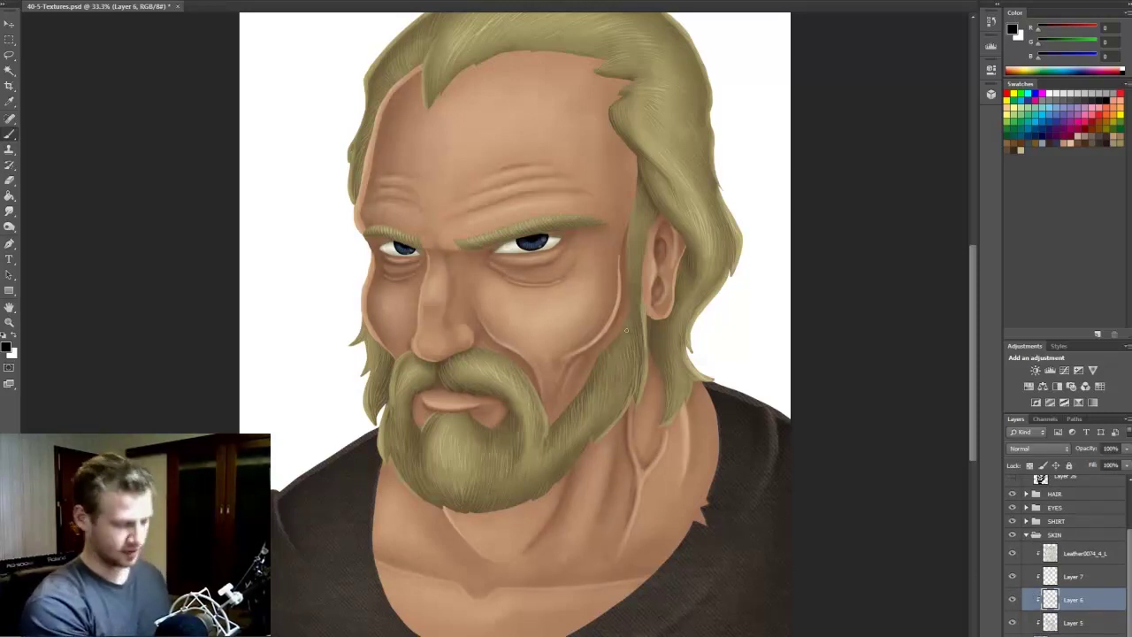
# Set the foreground colour to a very dark brown, RGB 44, 26, 17
pyautogui.click(8, 346)
pyautogui.click(1087, 137)
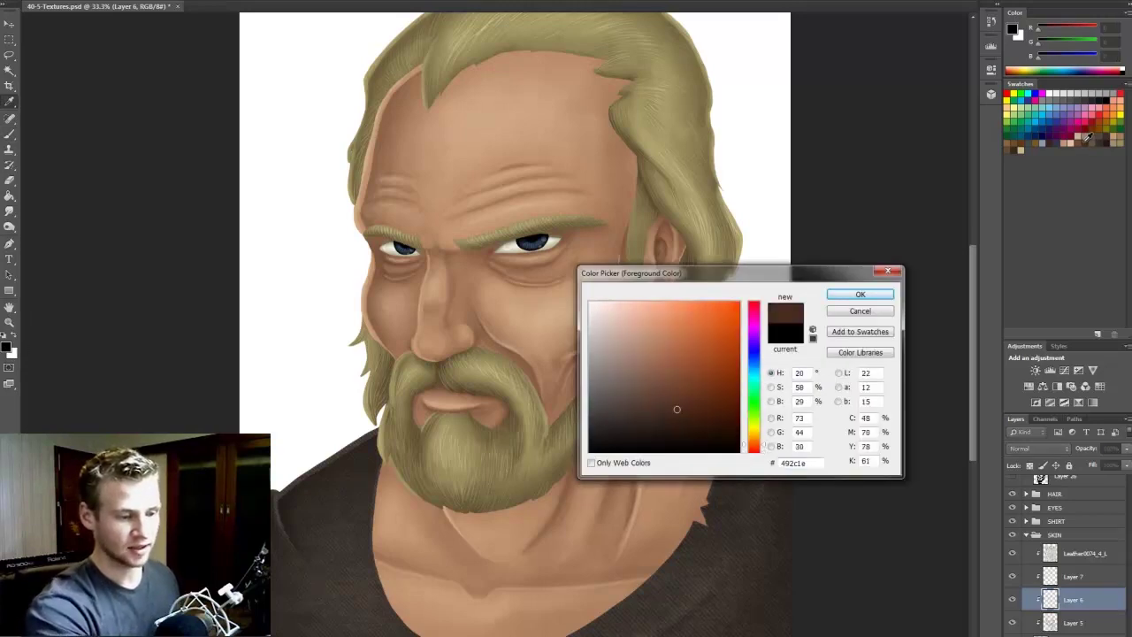
pyautogui.click(860, 294)
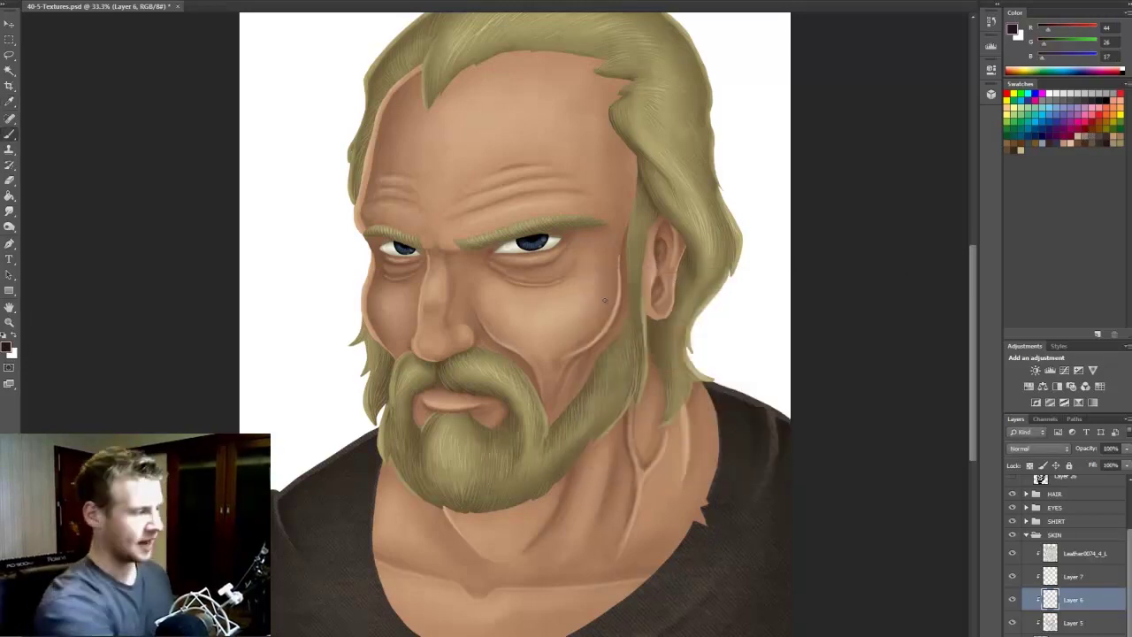
# Set the brush to 66 px with 0% hardness and reduce its opacity
pyautogui.click(58, 1)
pyautogui.moveTo(30, 28); pyautogui.dragTo(39, 29)
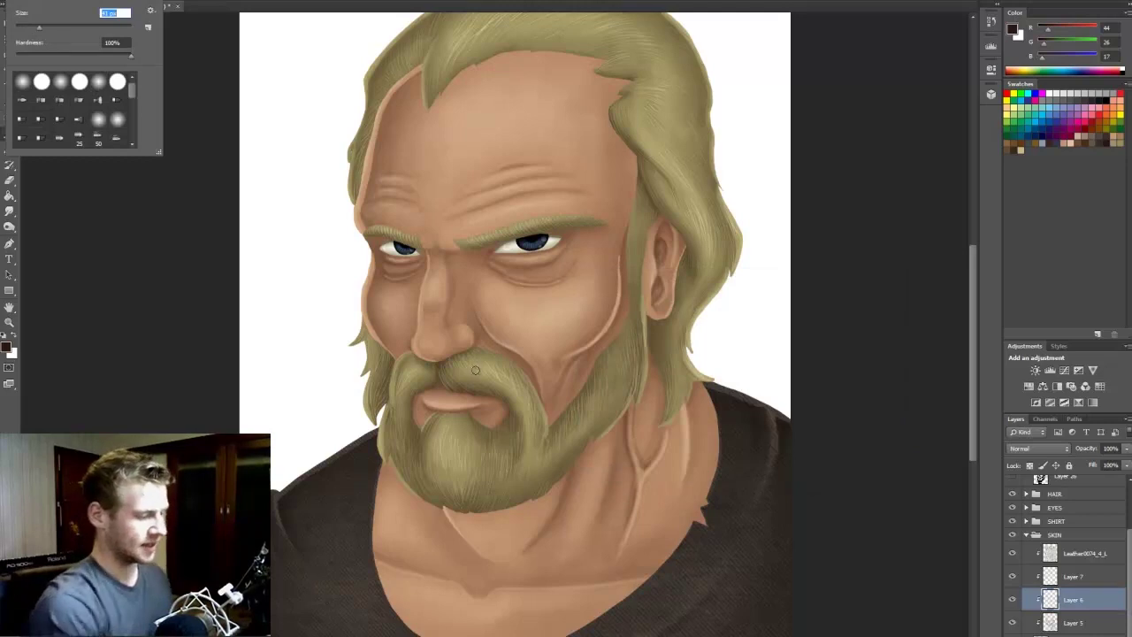
pyautogui.click(52, 26)
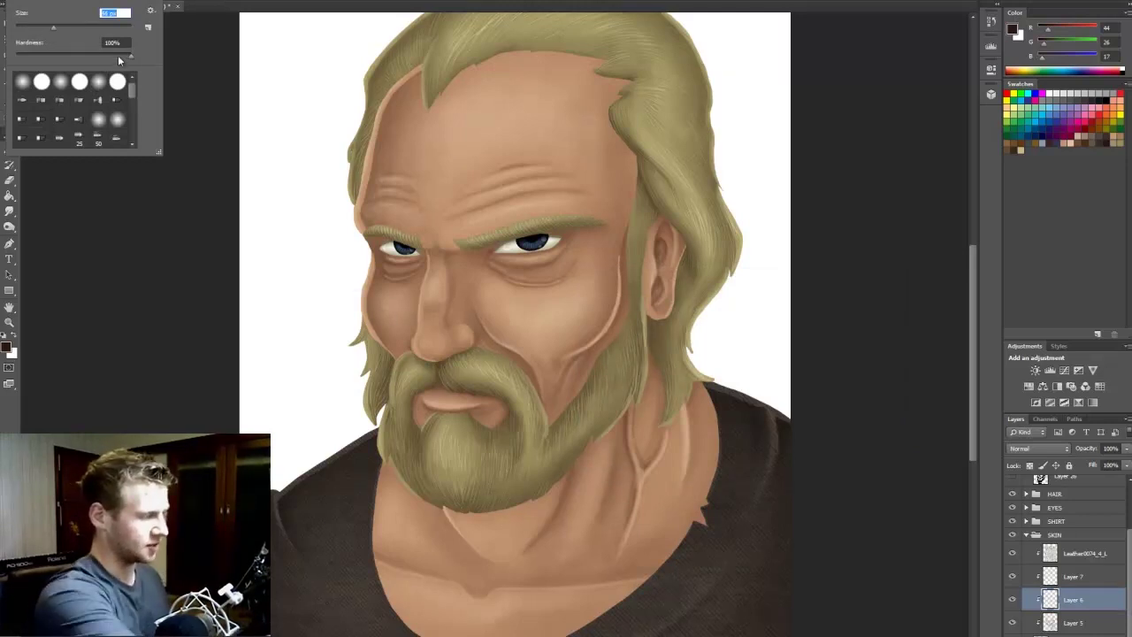
pyautogui.moveTo(103, 54); pyautogui.dragTo(81, 56)
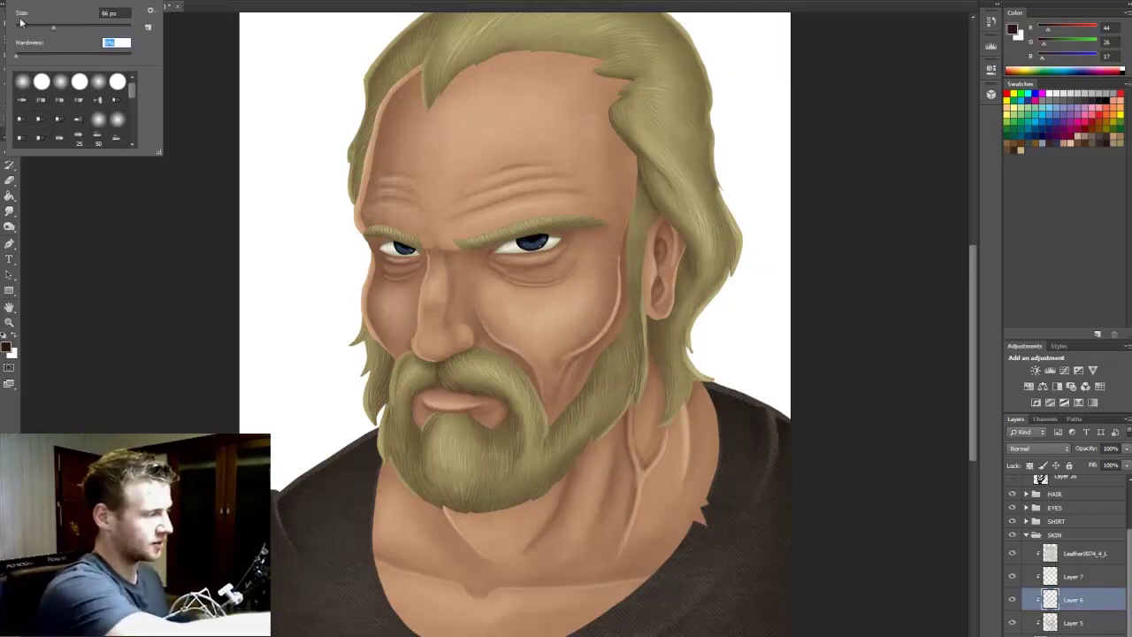
pyautogui.click(245, 1)
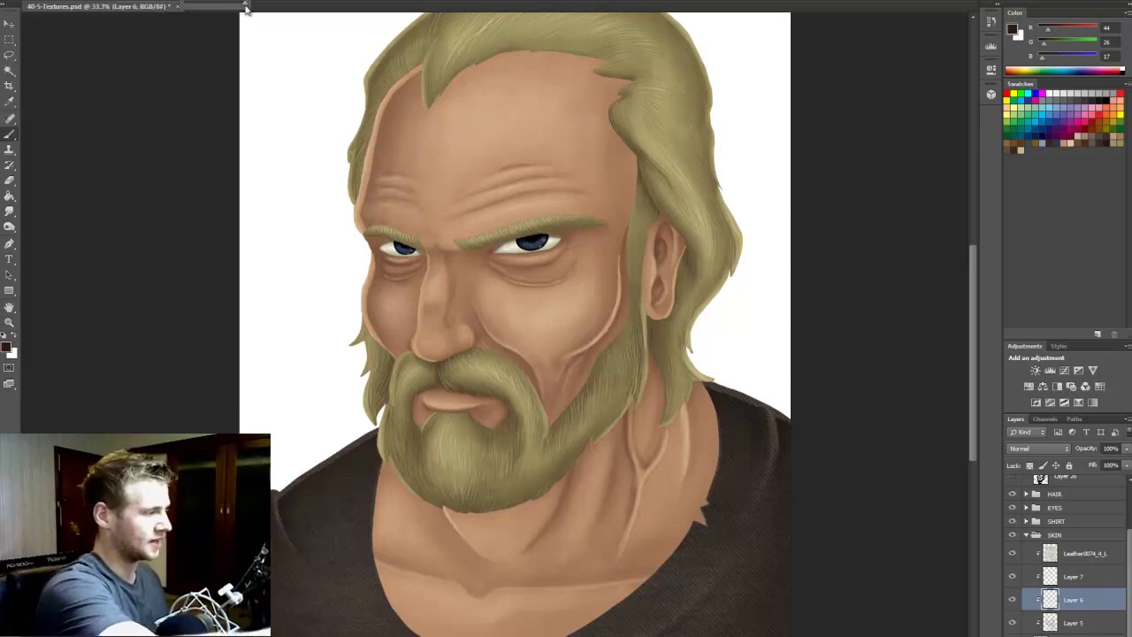
pyautogui.moveTo(244, 5); pyautogui.dragTo(193, 15)
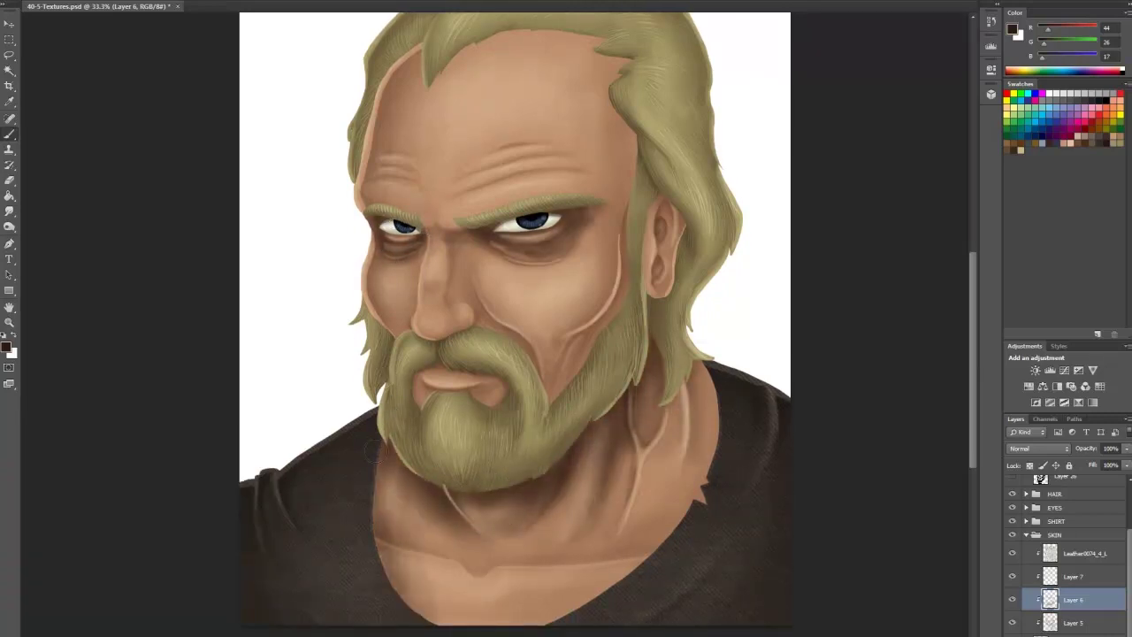
# Make the Layer 26 shadow layer in the LIGHTING group visible and bring the whole portrait into view
pyautogui.scroll(1, 663, 213)
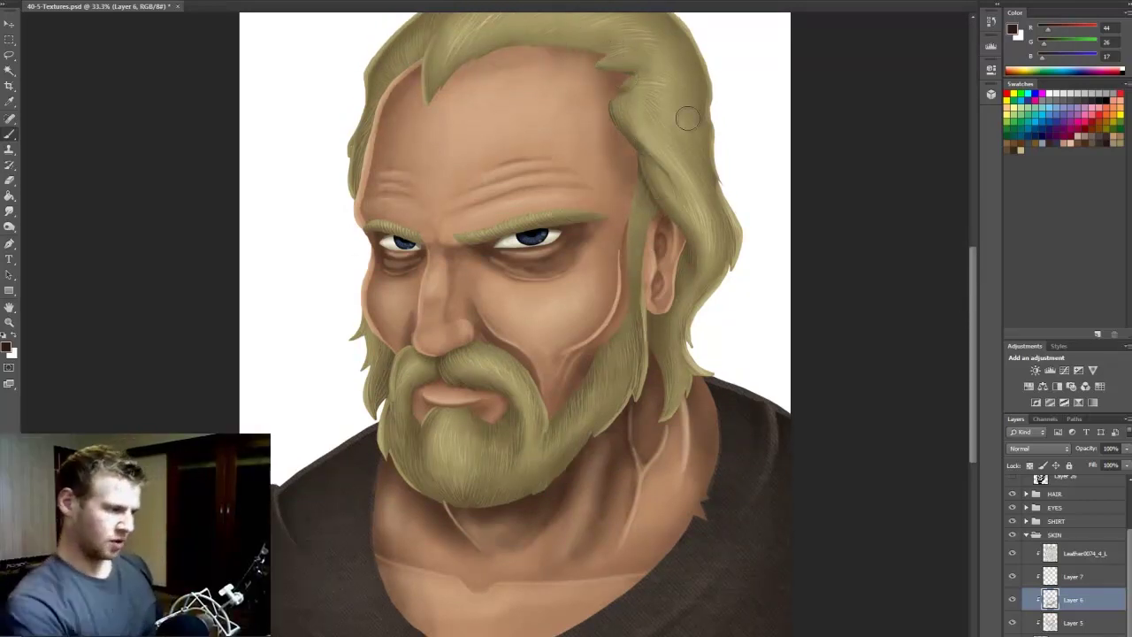
pyautogui.scroll(1, 958, 335)
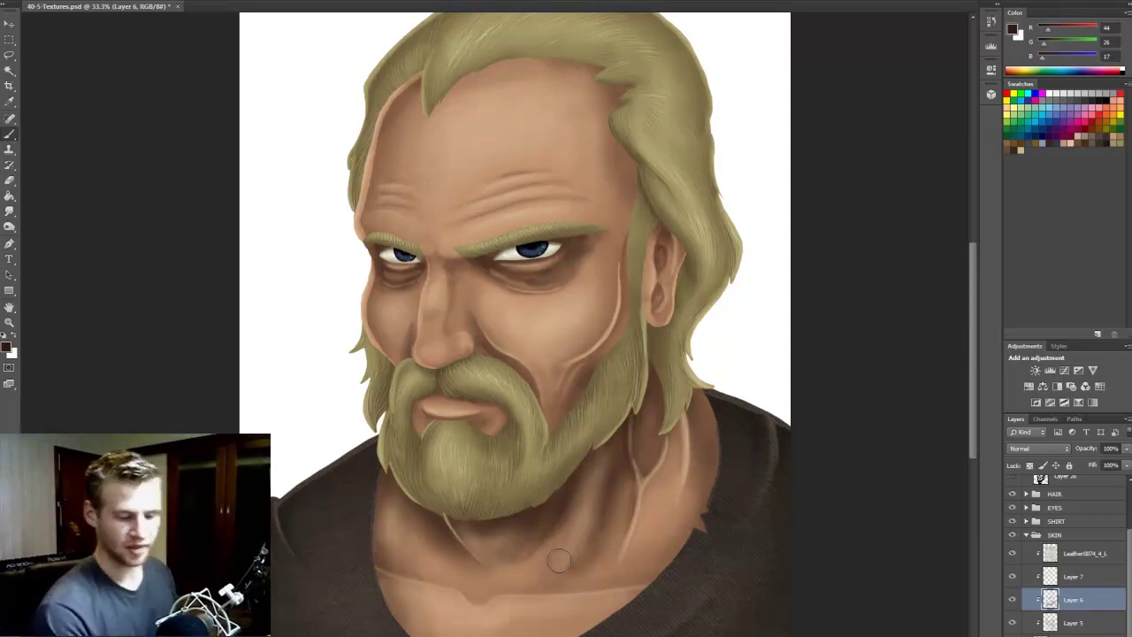
pyautogui.scroll(1, 1072, 510)
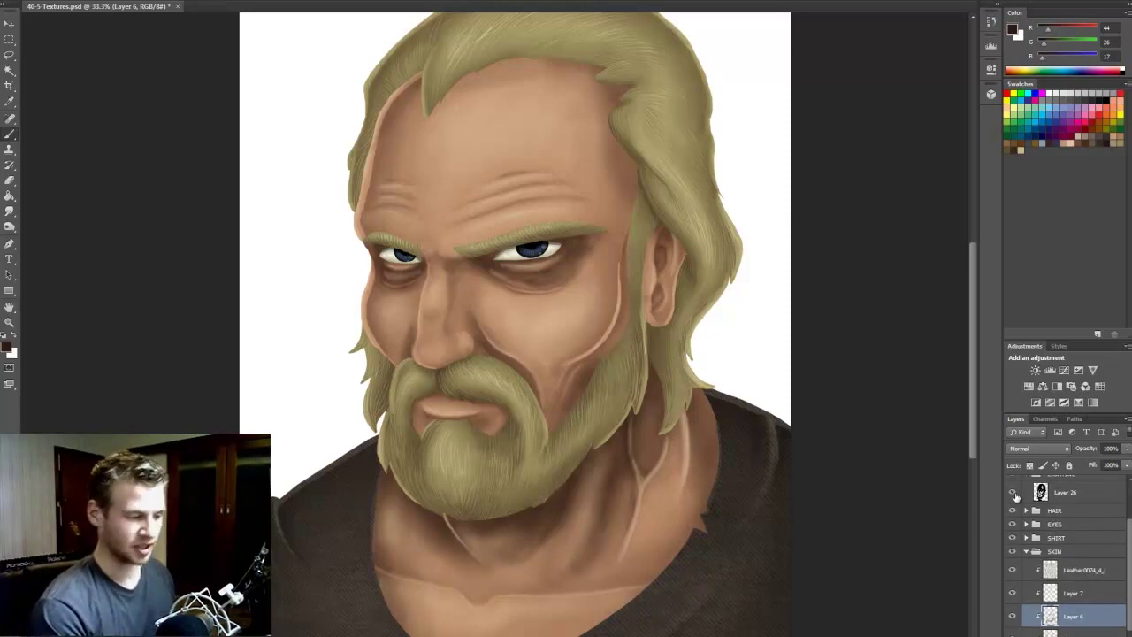
pyautogui.click(1014, 493)
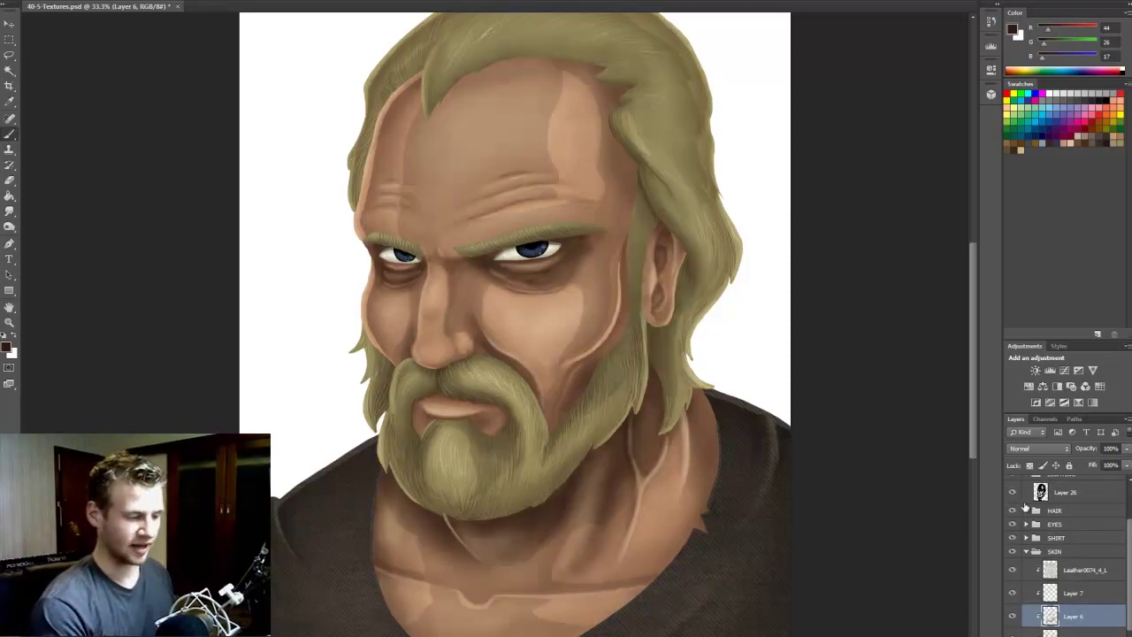
pyautogui.scroll(1, 971, 330)
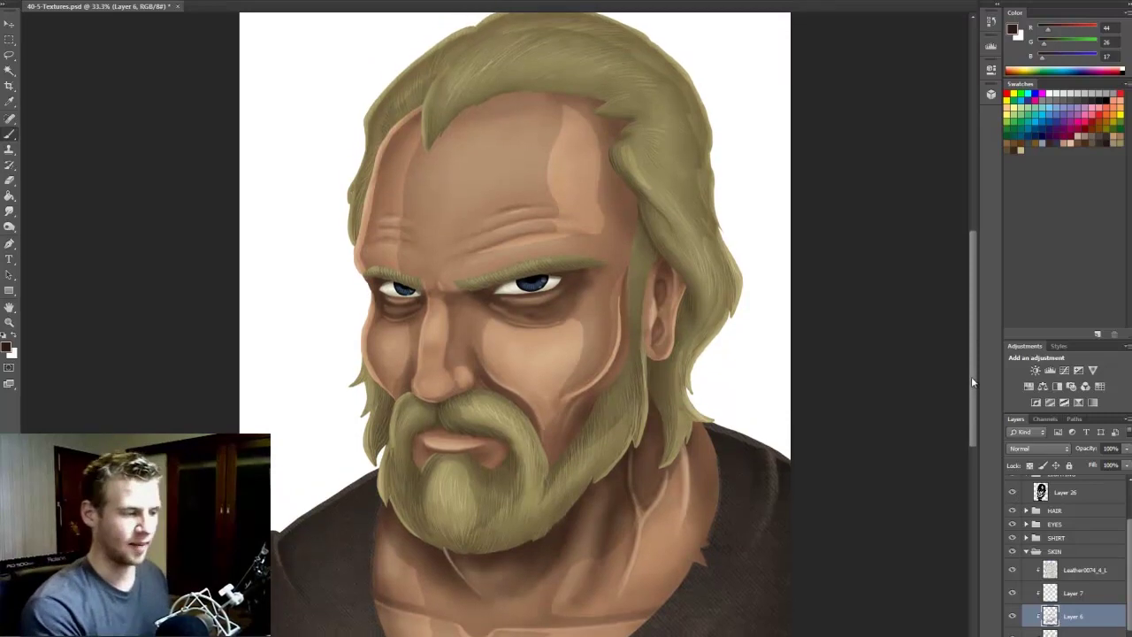
pyautogui.scroll(1, 973, 375)
pyautogui.rightClick(486, 432)
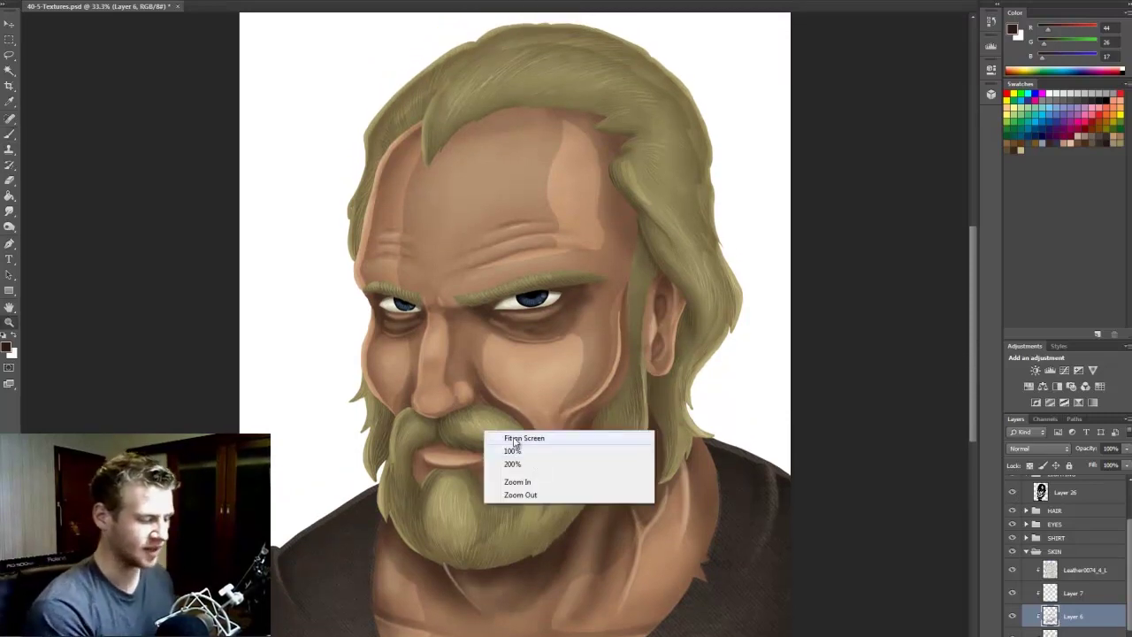
pyautogui.click(522, 438)
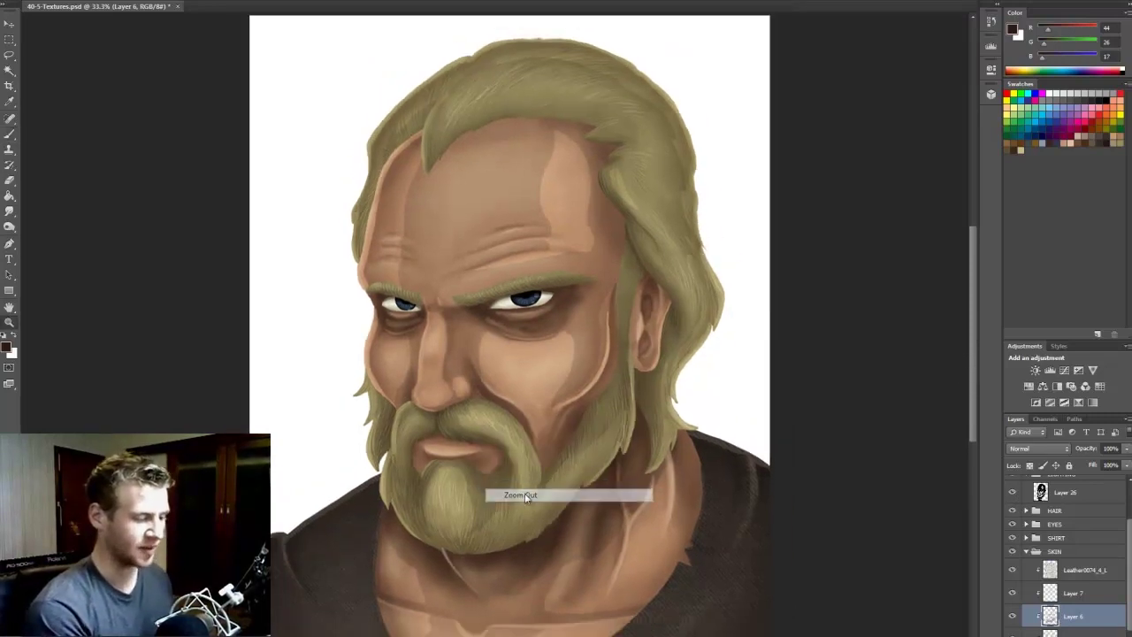
# Collapse the SKIN group and save the document
pyautogui.press('m')
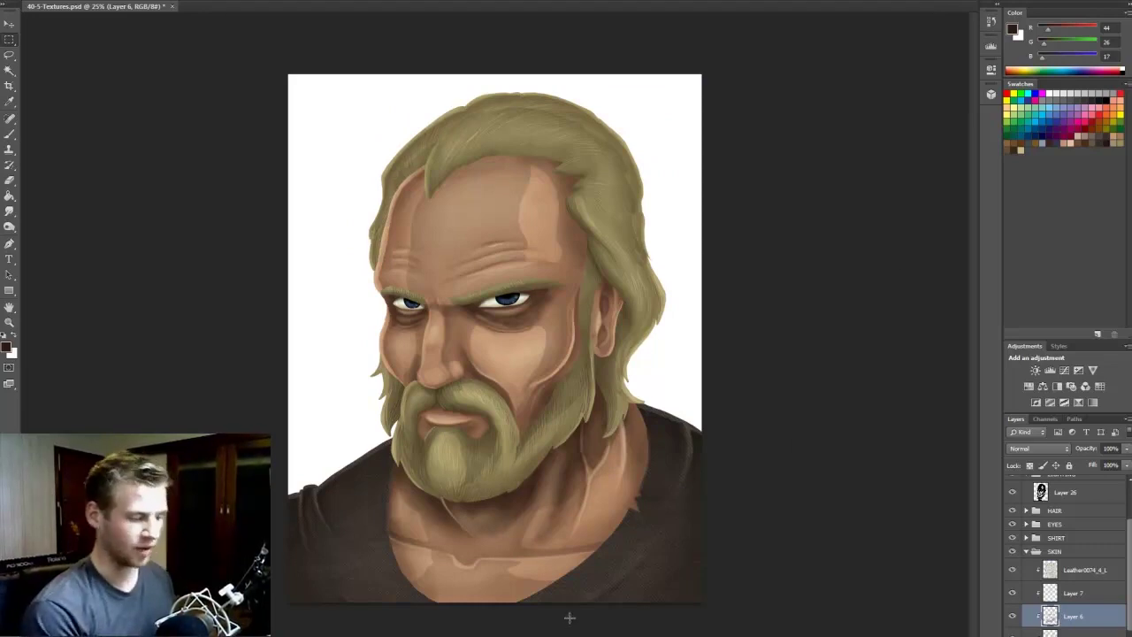
pyautogui.click(1026, 553)
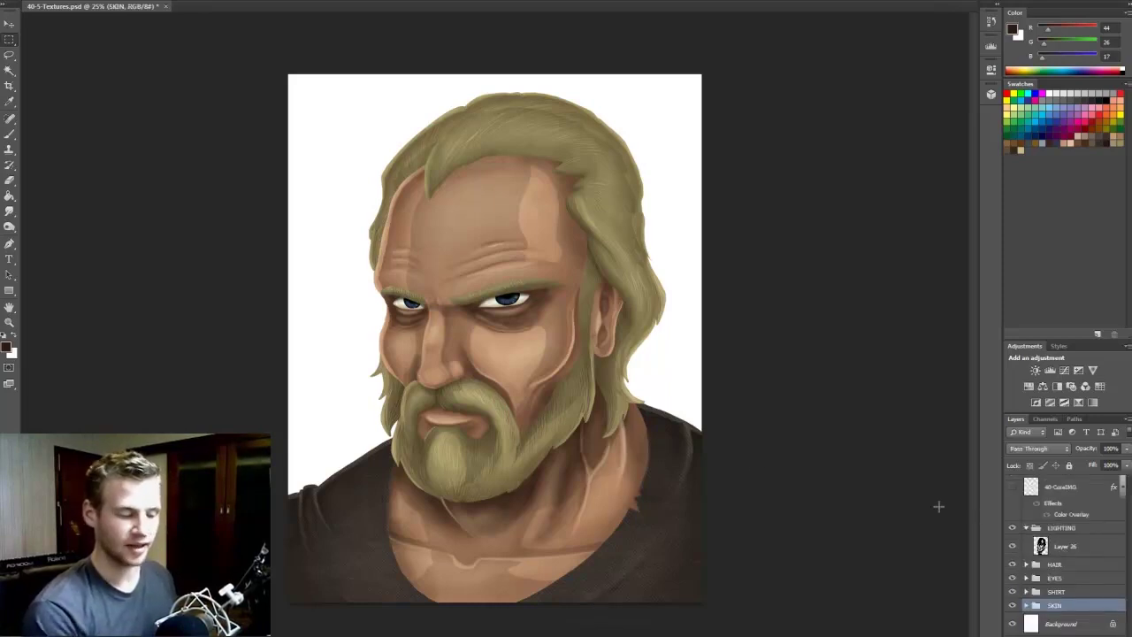
pyautogui.hotkey('ctrl', 's')
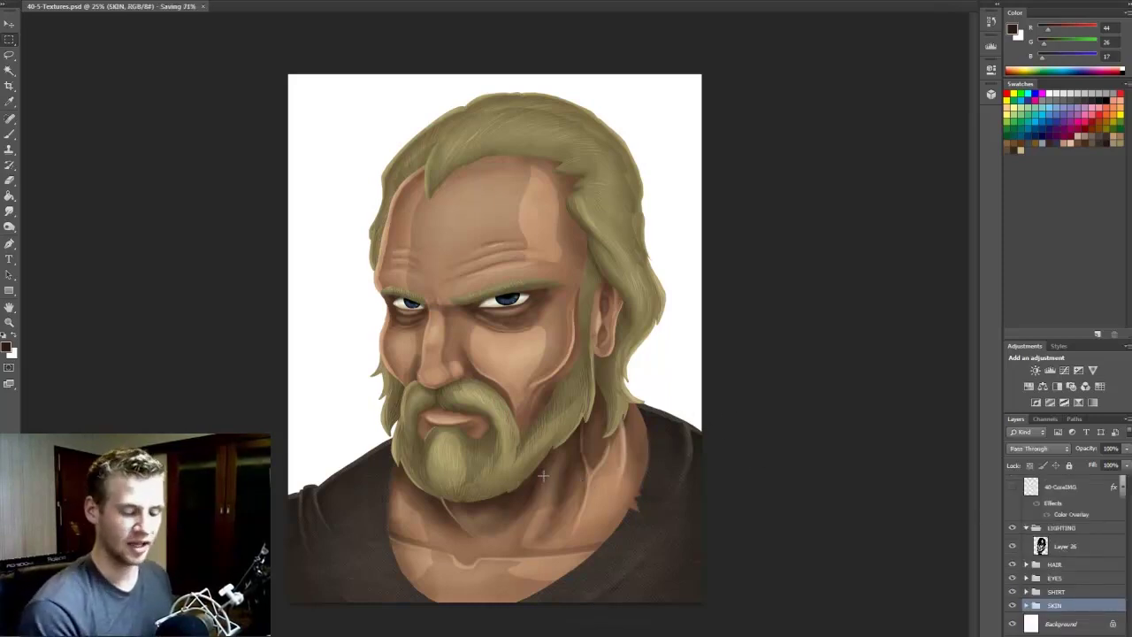
# Fill the Background layer with a violet-blue, RGB 72, 72, 173
pyautogui.click(1060, 623)
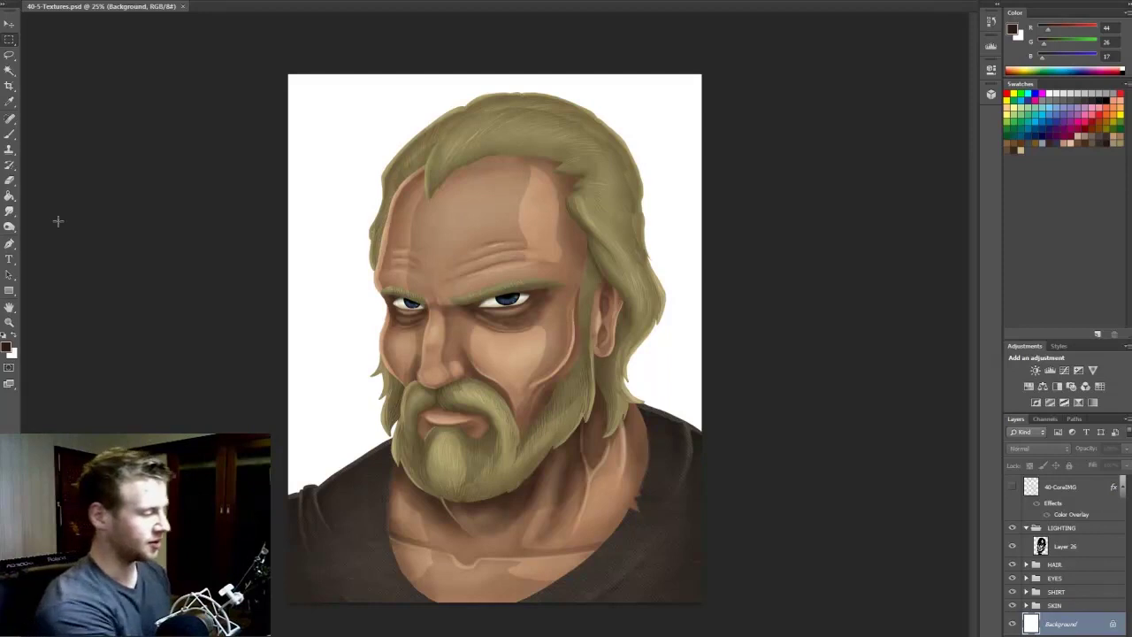
pyautogui.rightClick(10, 195)
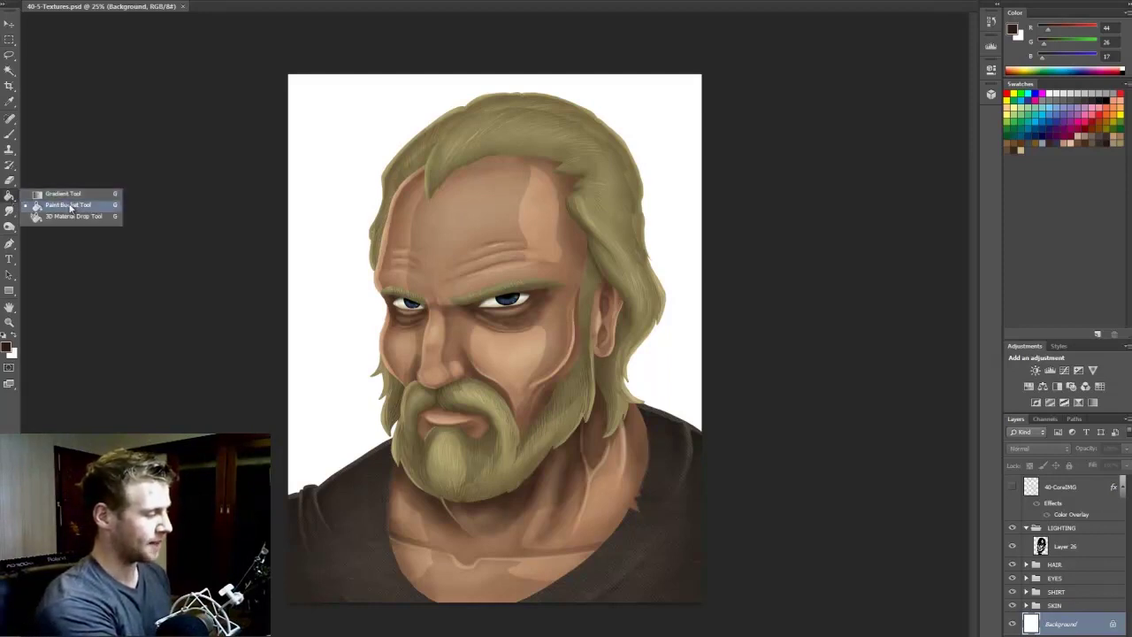
pyautogui.click(71, 205)
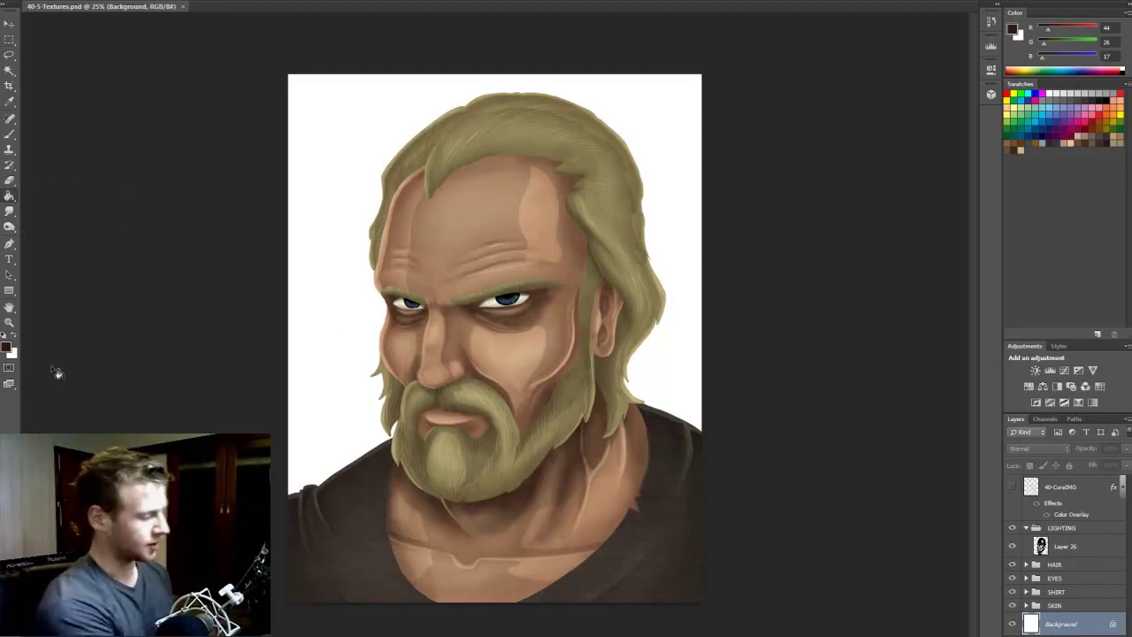
pyautogui.click(7, 347)
pyautogui.moveTo(754, 374); pyautogui.dragTo(754, 351)
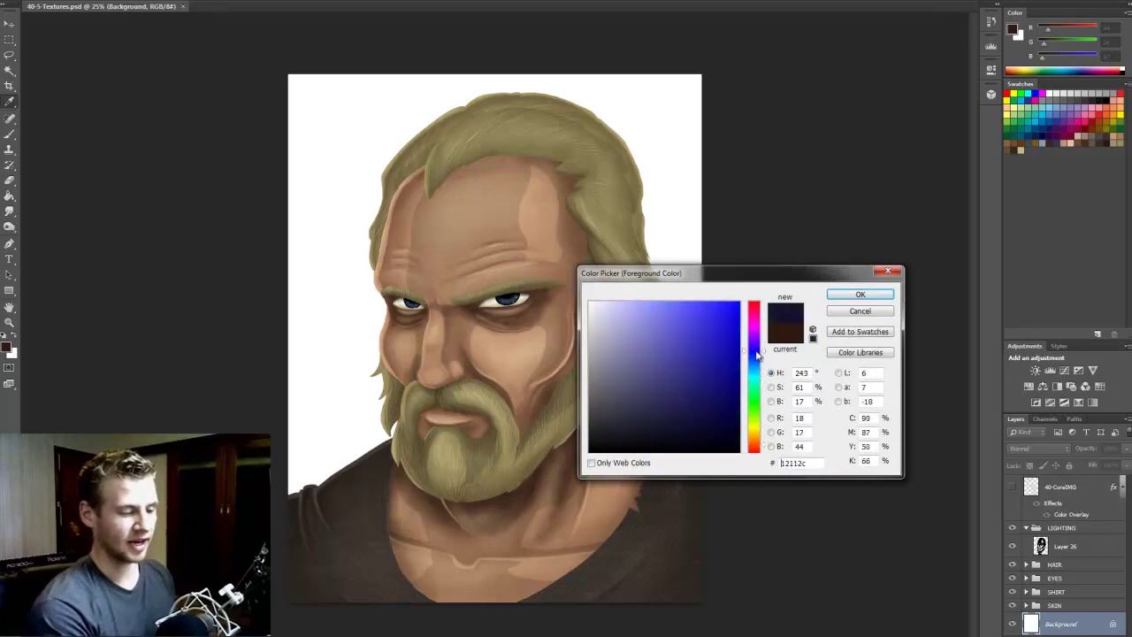
pyautogui.click(674, 329)
pyautogui.click(706, 336)
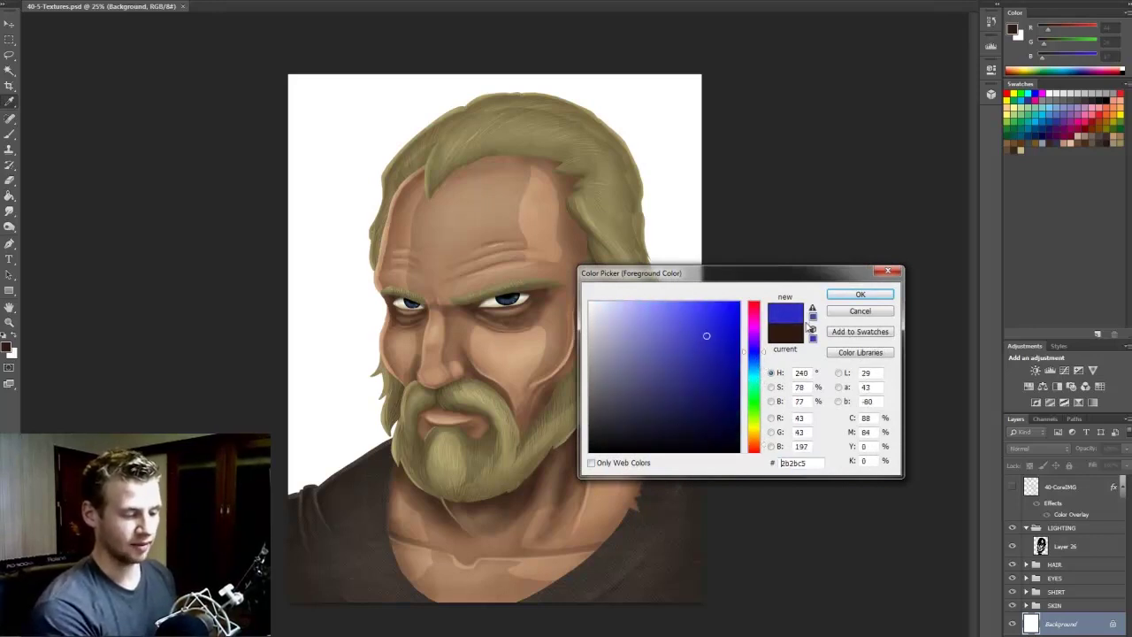
pyautogui.click(696, 350)
pyautogui.moveTo(695, 350); pyautogui.dragTo(676, 350)
pyautogui.press('Return')
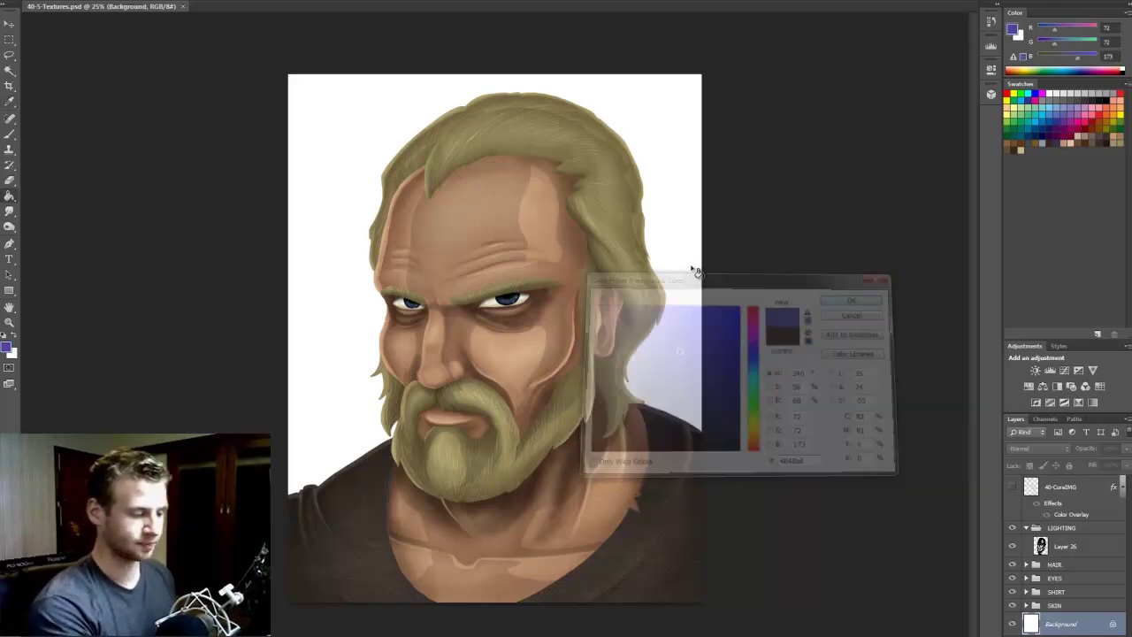
pyautogui.hotkey('alt', 'BackSpace')
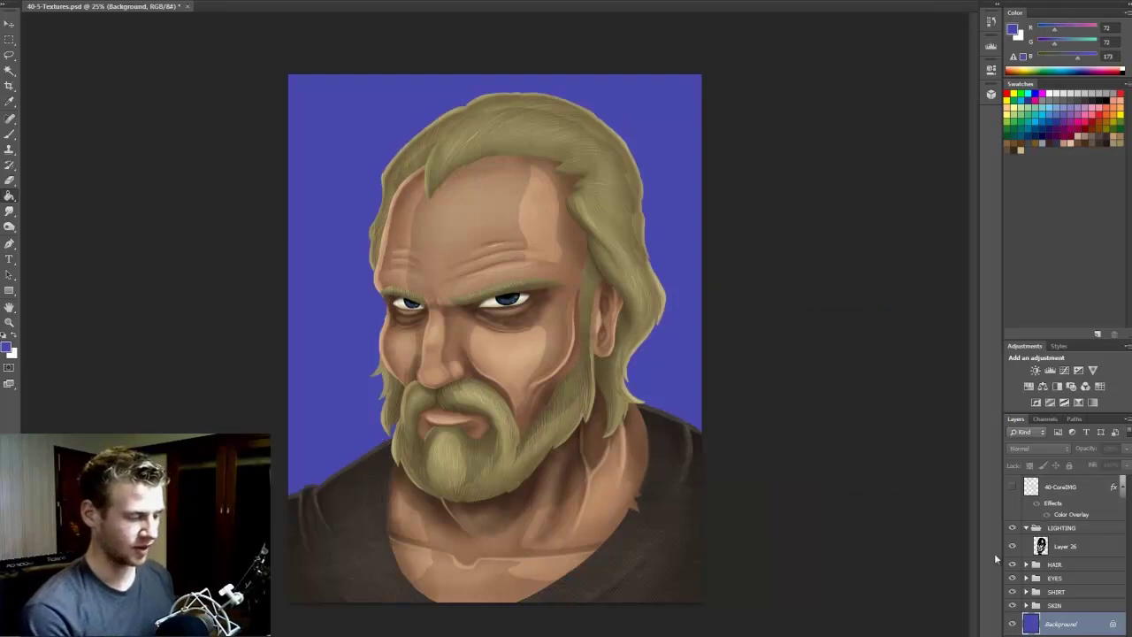
# Refill the Background layer with a medium blue, RGB 72, 103, 173
pyautogui.click(9, 348)
pyautogui.moveTo(755, 352); pyautogui.dragTo(755, 359)
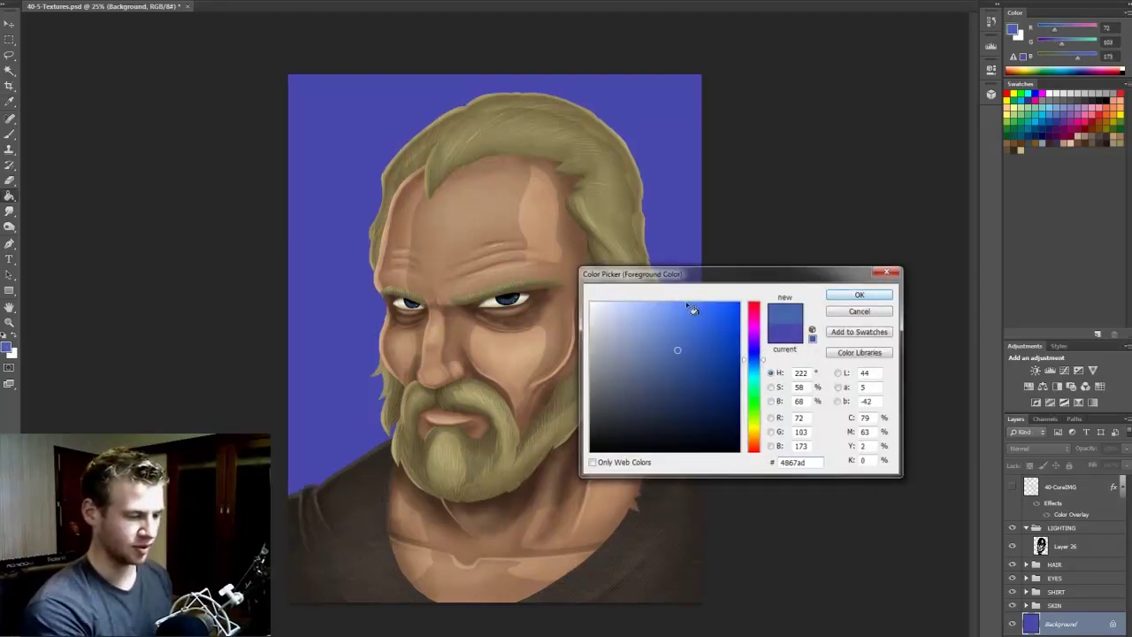
pyautogui.press('Return')
pyautogui.hotkey('alt', 'BackSpace')
# Add a new layer above the Background and set up the Gradient tool with a black-to-transparent gradient using the default colours
pyautogui.hotkey('ctrl', 'shift', 'alt', 'n')
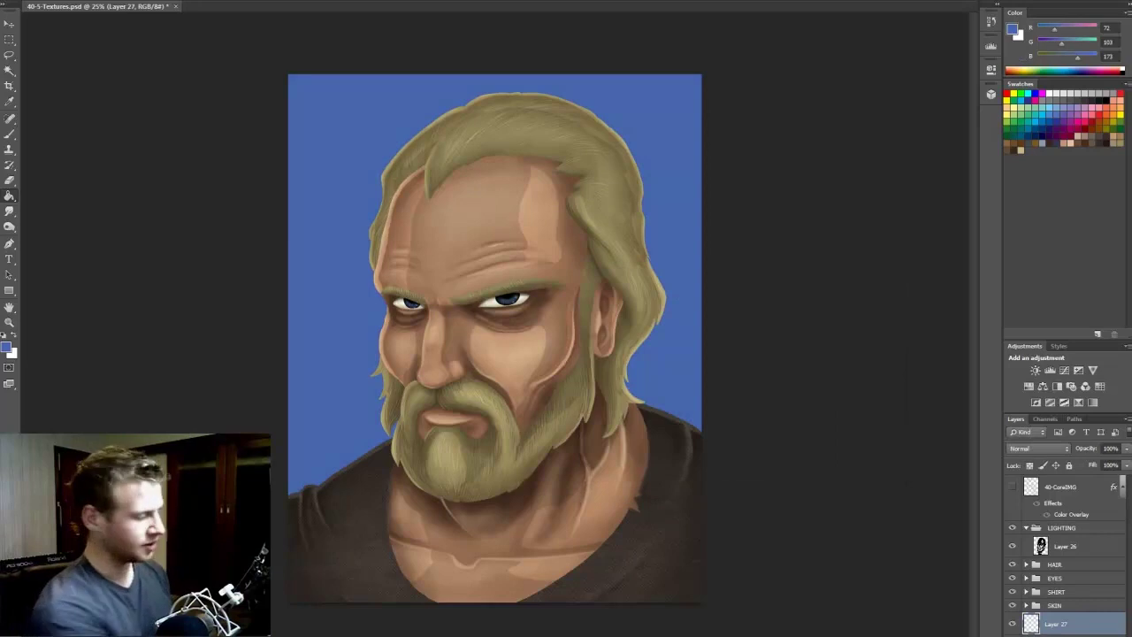
pyautogui.press('d')
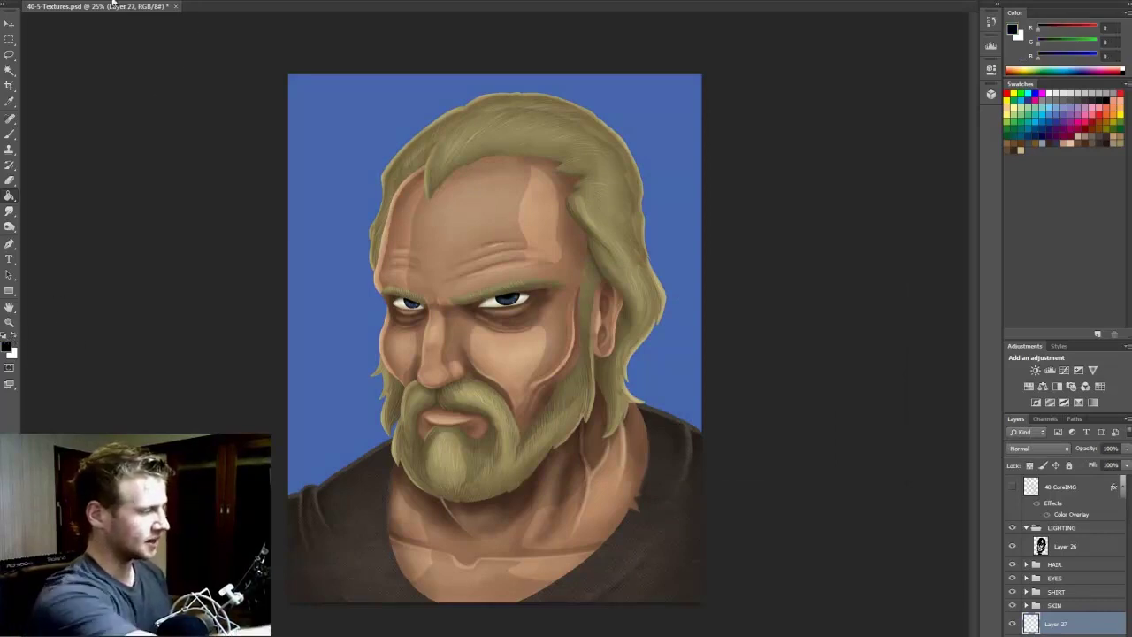
pyautogui.rightClick(11, 196)
pyautogui.click(75, 195)
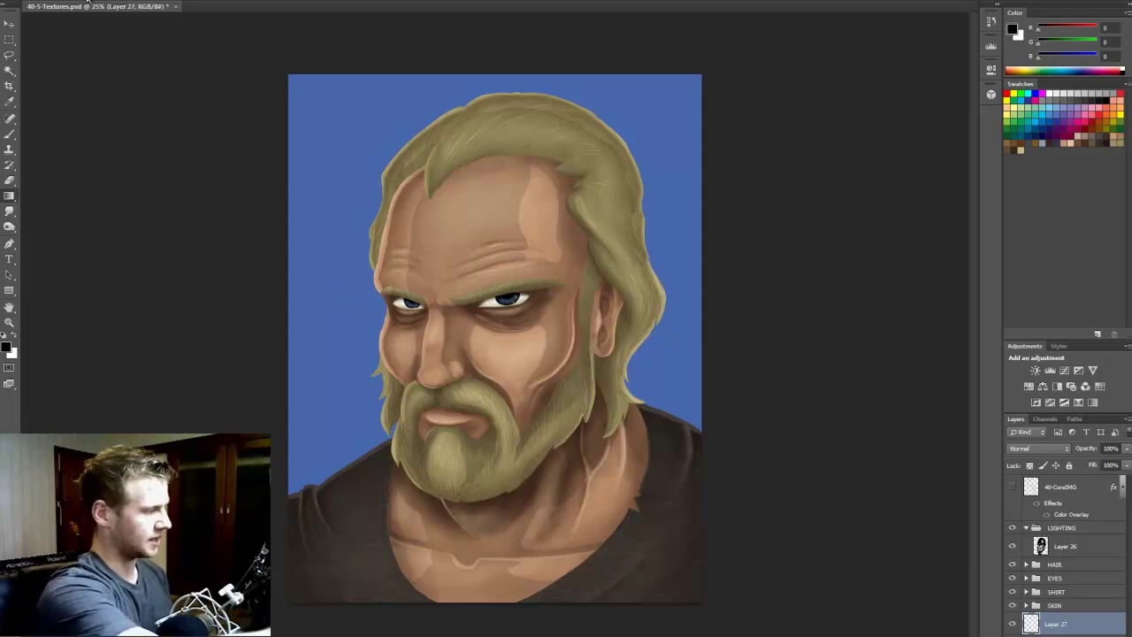
pyautogui.click(109, 13)
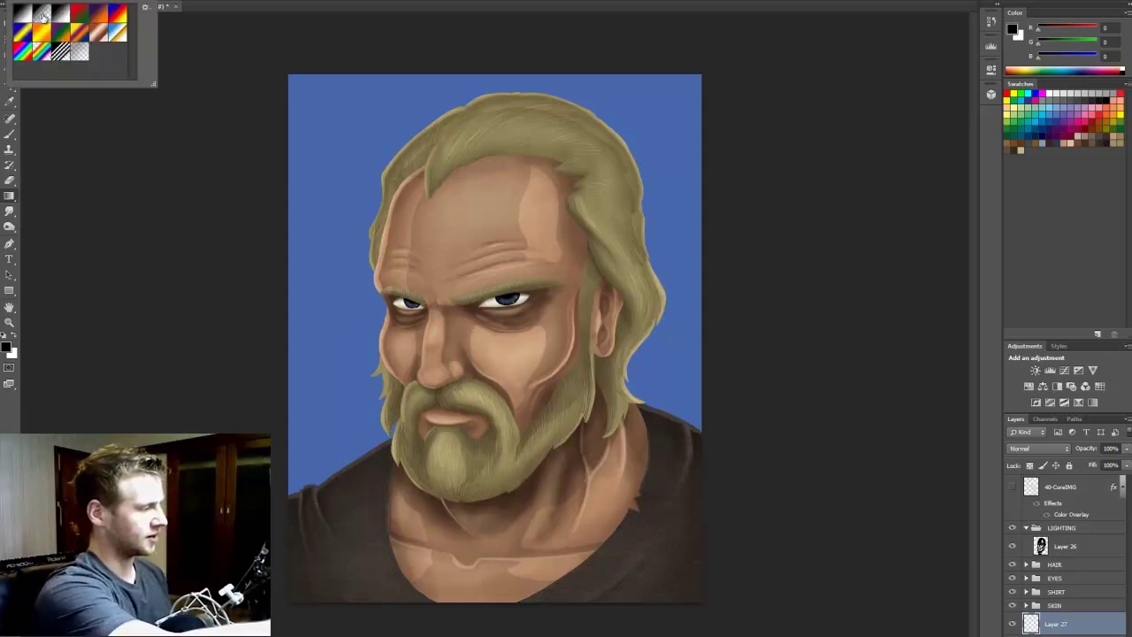
pyautogui.click(528, 11)
pyautogui.moveTo(619, 270); pyautogui.dragTo(691, 95)
pyautogui.hotkey('ctrl', 'z')
pyautogui.hotkey('ctrl', 'z')
# Build up black gradients on the new layer to darken the upper background and corners behind the head, and compare with the layer hidden
pyautogui.moveTo(540, 501); pyautogui.dragTo(534, 2)
pyautogui.moveTo(377, 410); pyautogui.dragTo(131, 83)
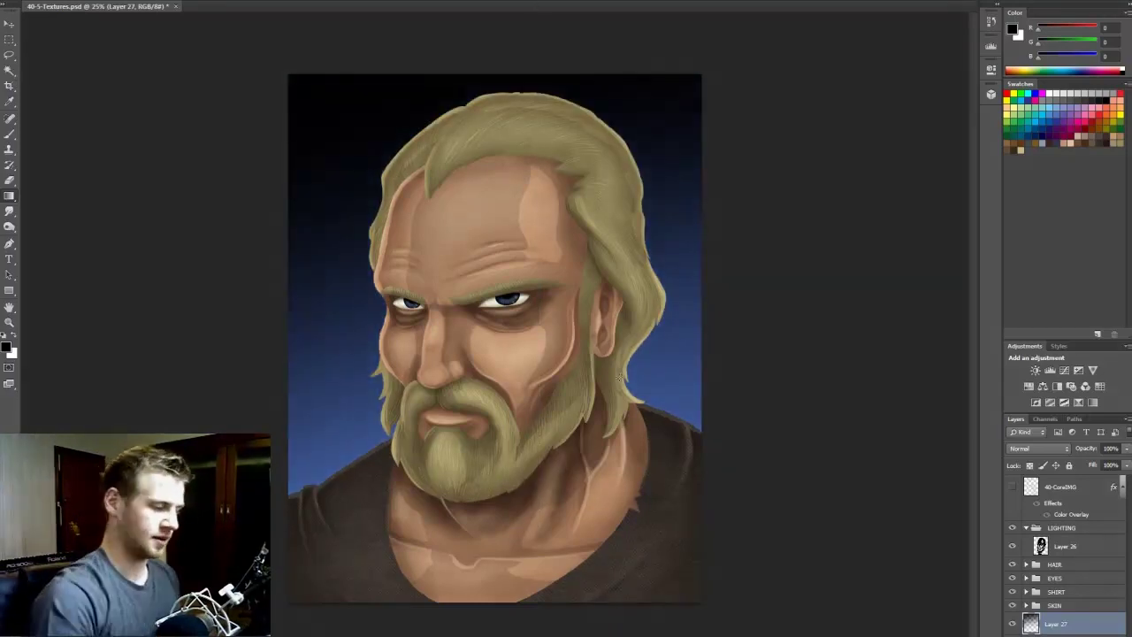
pyautogui.moveTo(215, 324); pyautogui.dragTo(377, 416)
pyautogui.moveTo(571, 501); pyautogui.dragTo(577, 200)
pyautogui.moveTo(568, 444); pyautogui.dragTo(966, 104)
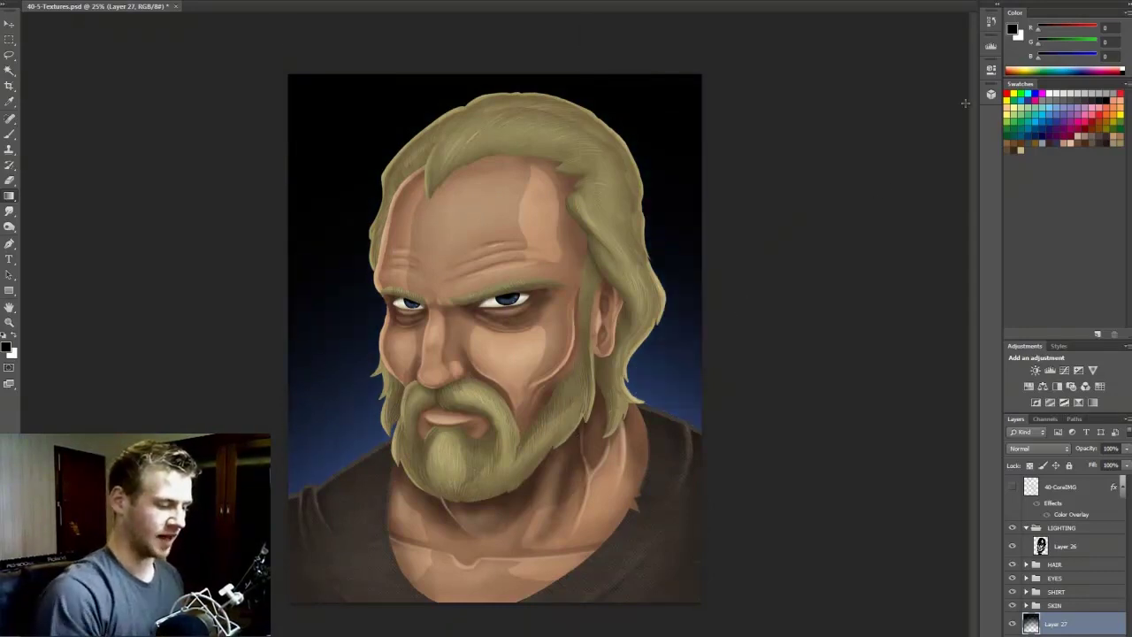
pyautogui.click(1013, 624)
pyautogui.click(1013, 625)
# Recolour the Background layer by filling it with a dark red using the Paint Bucket
pyautogui.click(1049, 635)
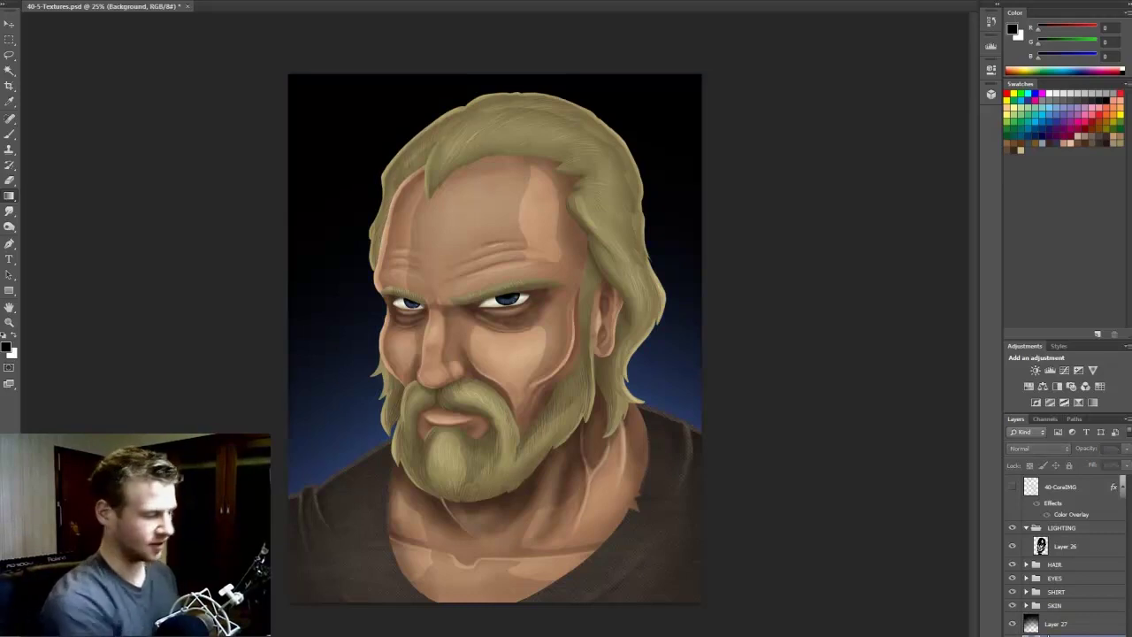
pyautogui.click(10, 346)
pyautogui.moveTo(669, 268); pyautogui.dragTo(804, 244)
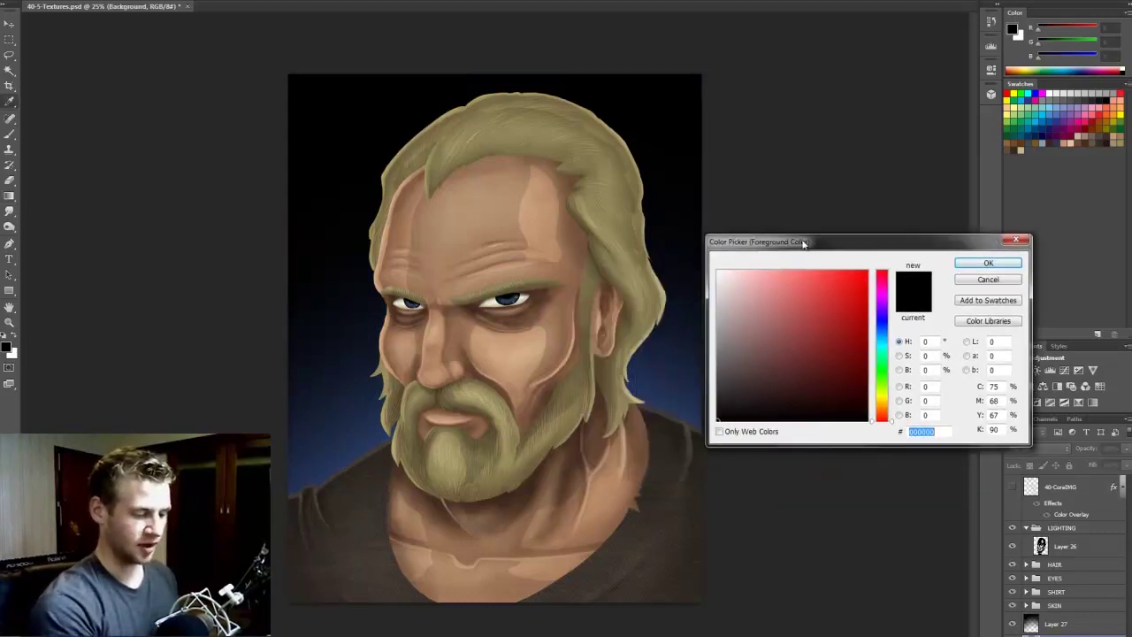
pyautogui.click(865, 336)
pyautogui.click(988, 263)
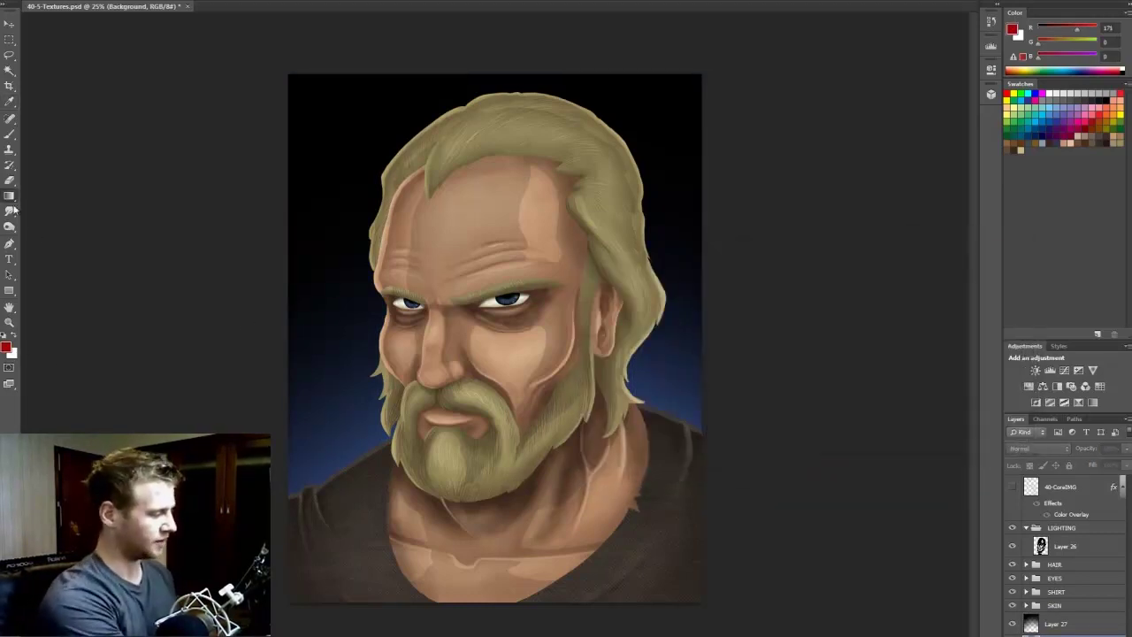
pyautogui.moveTo(12, 201); pyautogui.dragTo(69, 207)
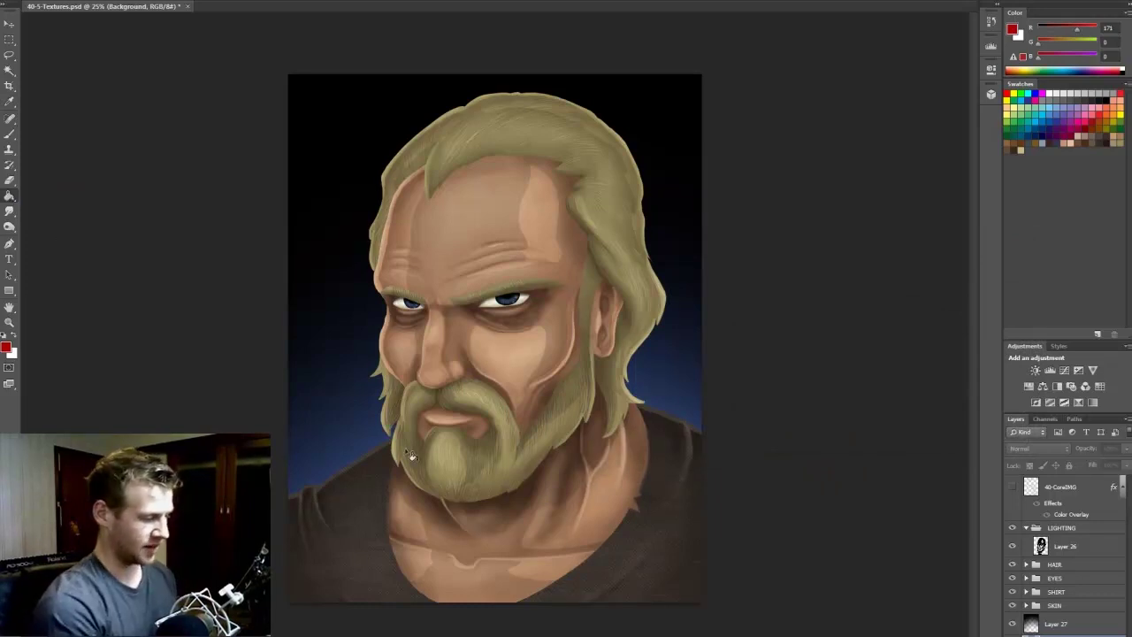
pyautogui.click(433, 489)
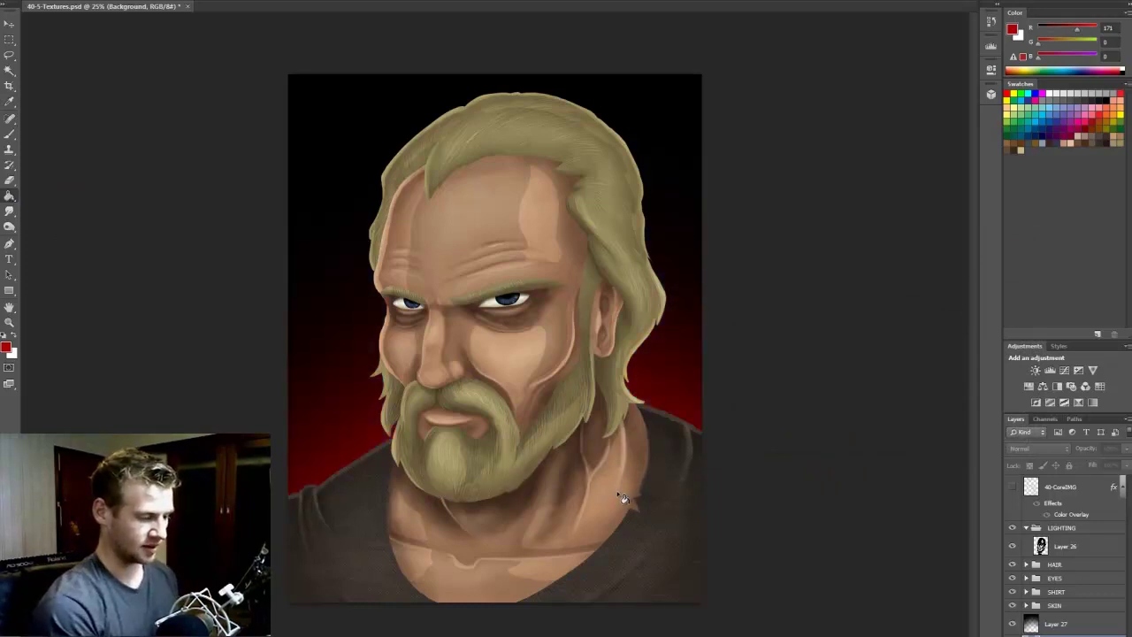
# Fill the Background layer with a medium green, RGB 64, 132, 37
pyautogui.click(7, 348)
pyautogui.click(885, 378)
pyautogui.click(823, 341)
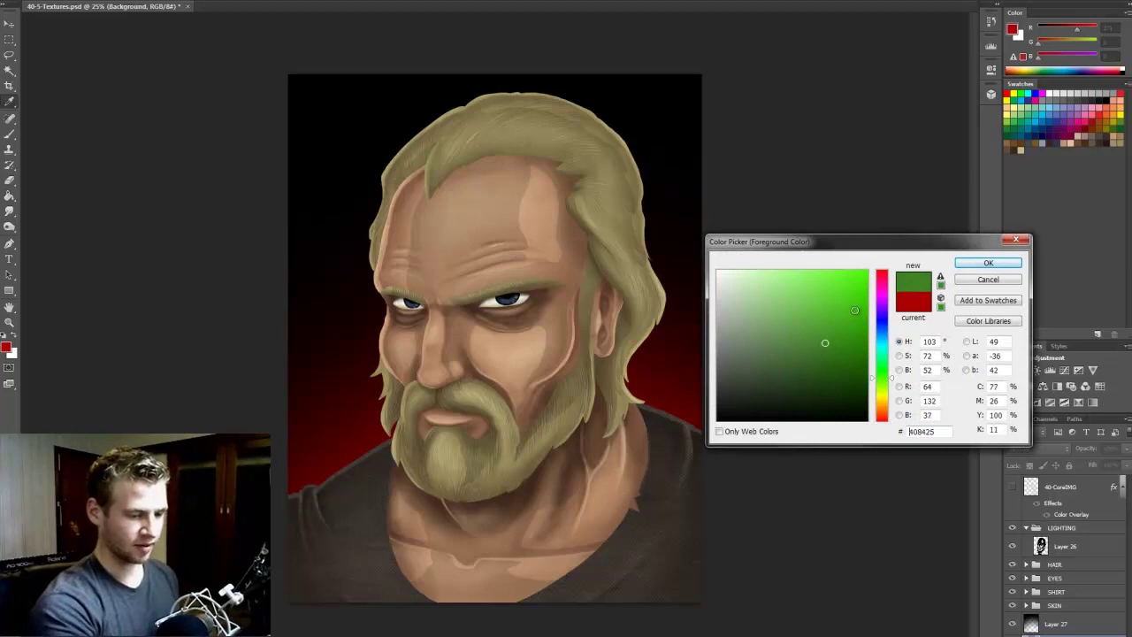
pyautogui.press('Return')
pyautogui.click(517, 503)
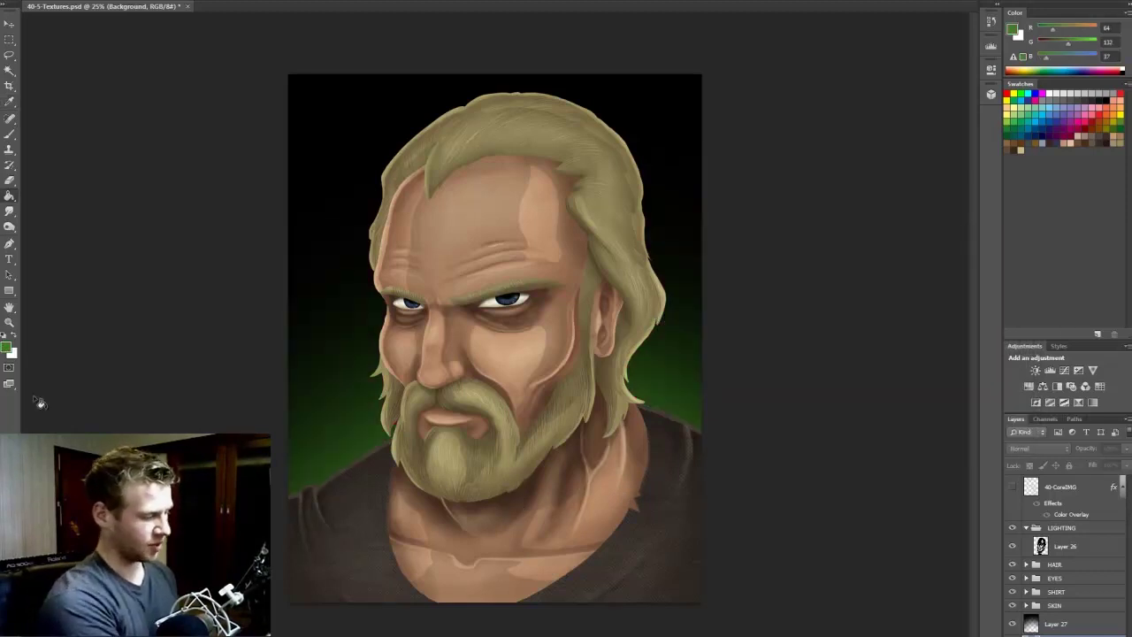
# Fill the Background layer with a pale yellow, RGB 255, 250, 175
pyautogui.click(7, 348)
pyautogui.click(882, 398)
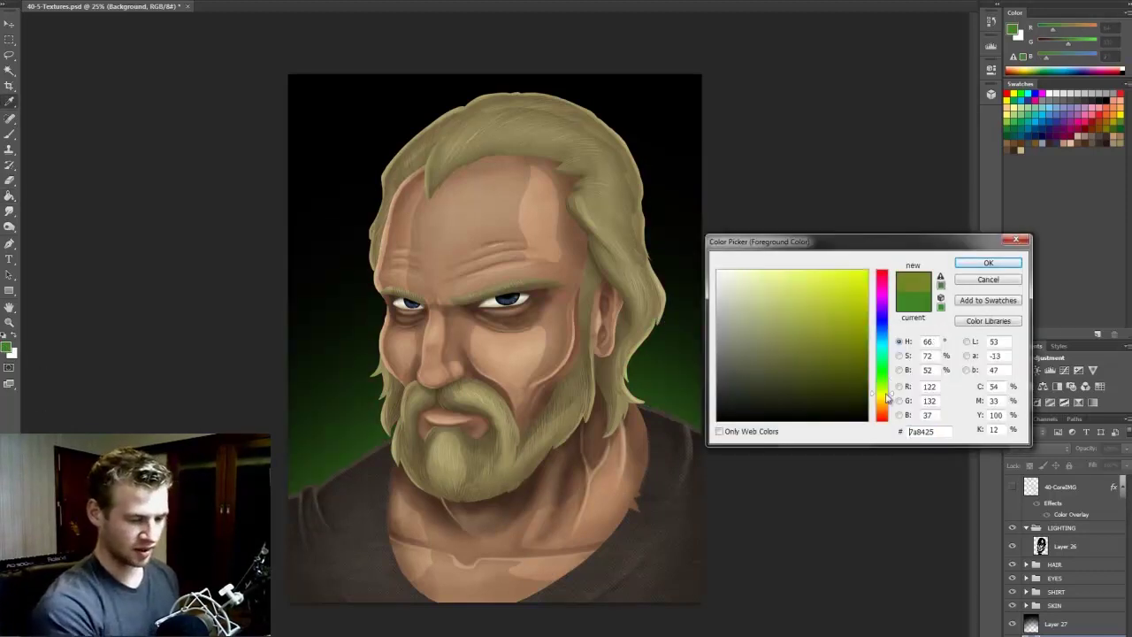
pyautogui.click(761, 268)
pyautogui.click(989, 263)
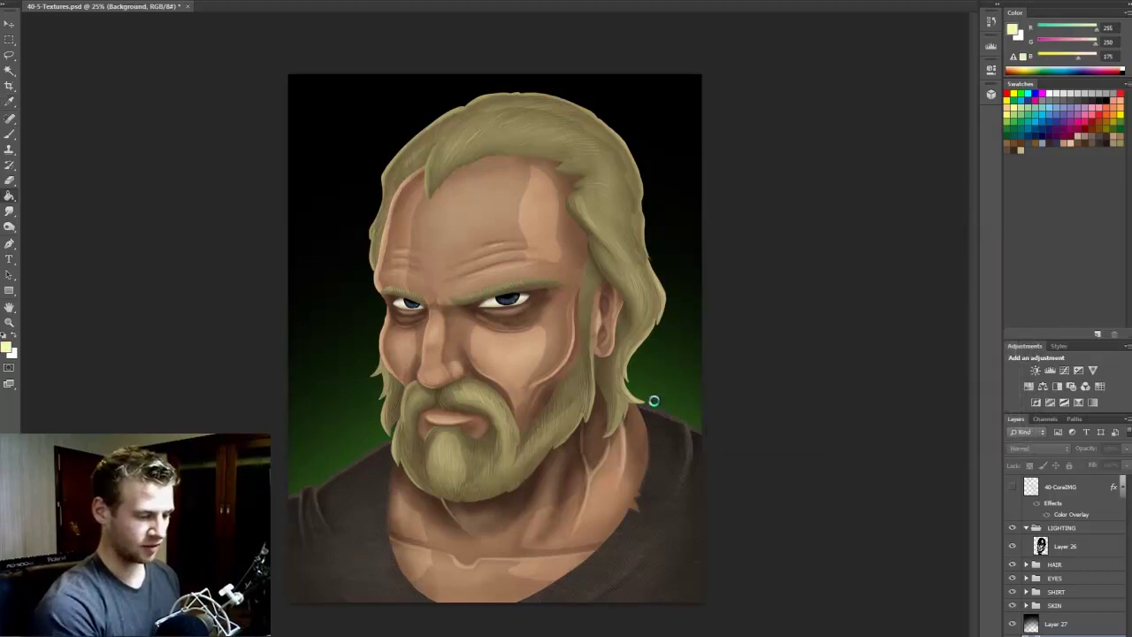
# Fill the Background layer with a muted magenta, RGB 137, 73, 109
pyautogui.click(11, 346)
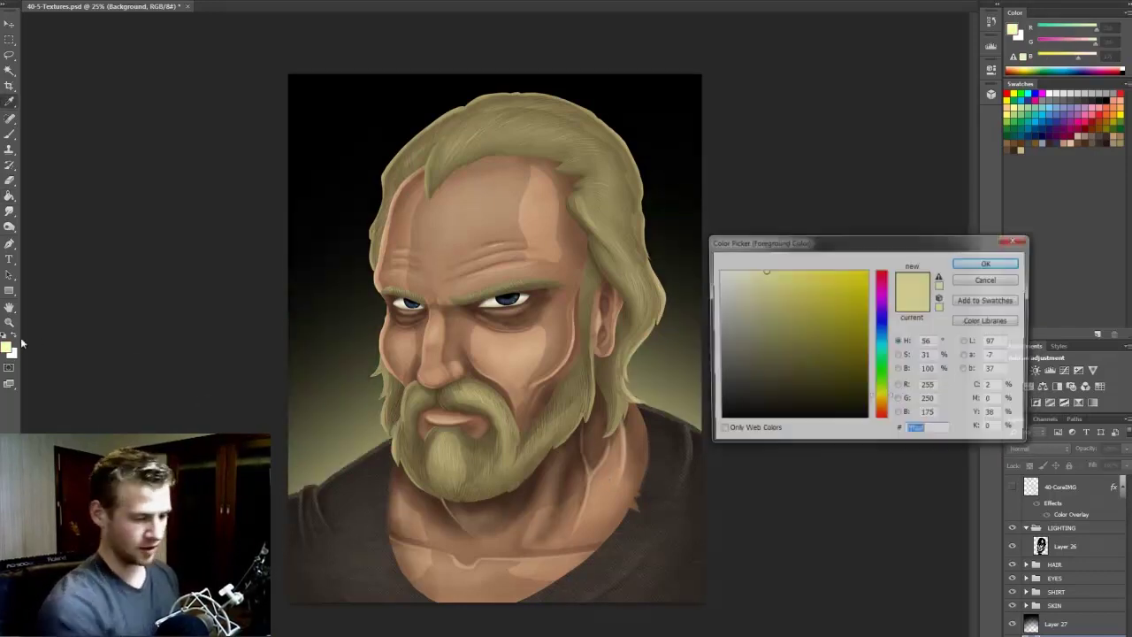
pyautogui.click(883, 314)
pyautogui.click(883, 284)
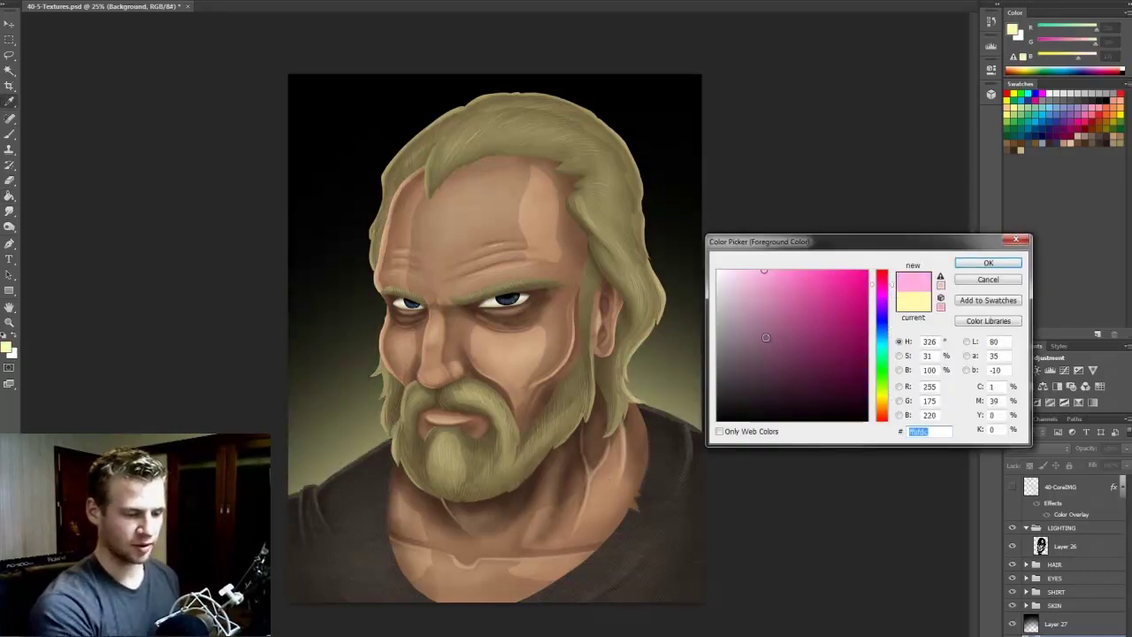
pyautogui.click(788, 340)
pyautogui.click(988, 262)
pyautogui.moveTo(628, 437); pyautogui.dragTo(403, 571)
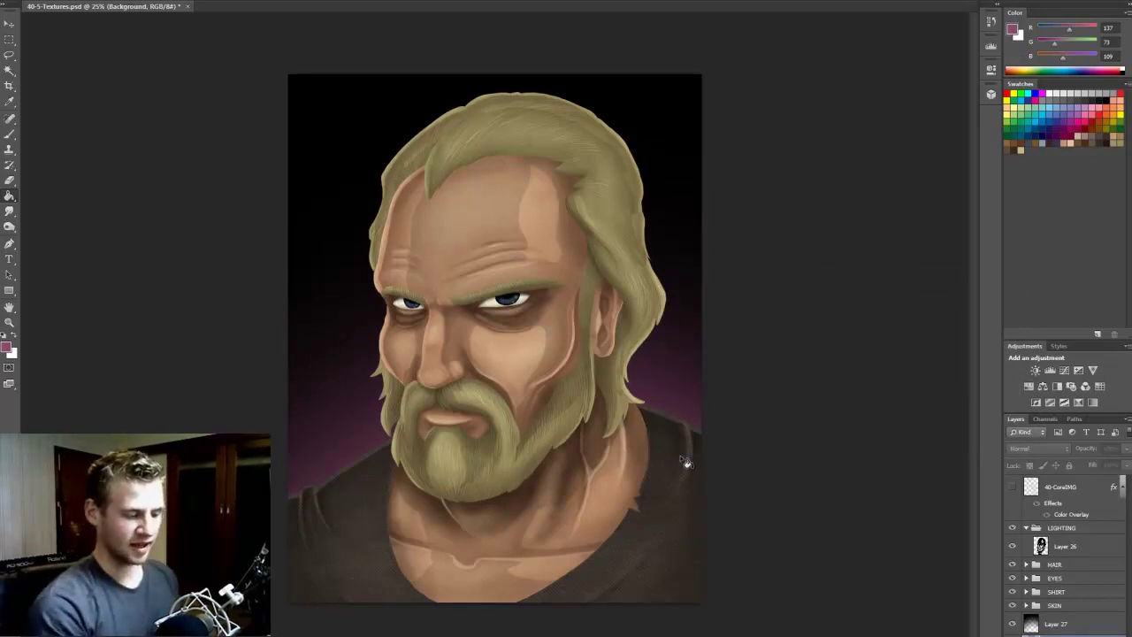
# Fill the Background layer with a dark plum, RGB 89, 54, 74
pyautogui.click(7, 346)
pyautogui.click(7, 345)
pyautogui.click(776, 368)
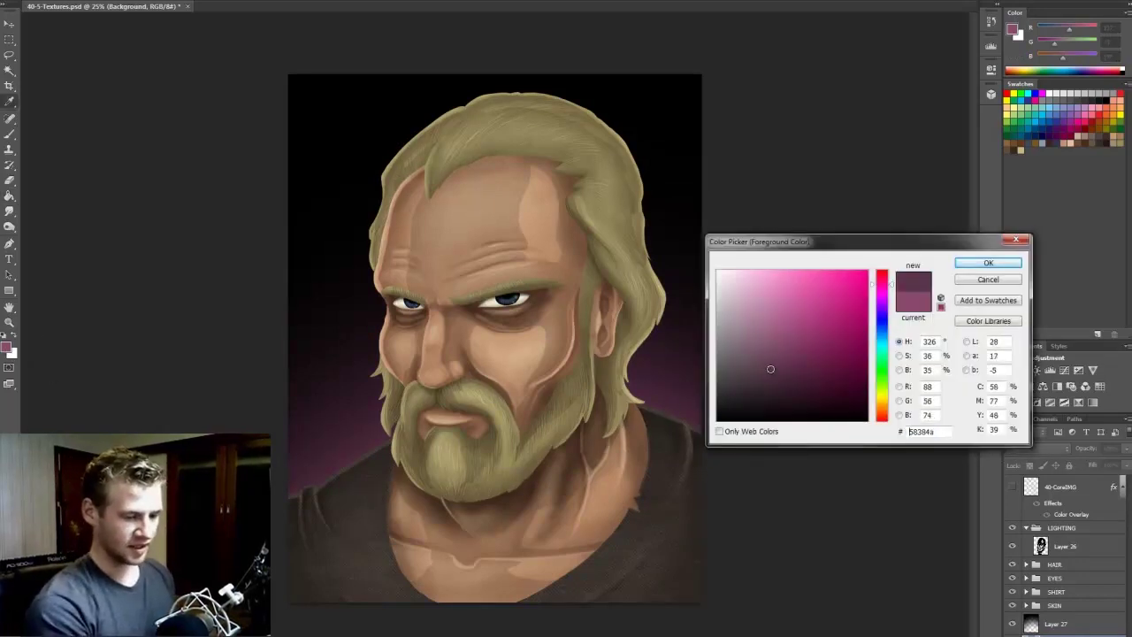
pyautogui.press('Return')
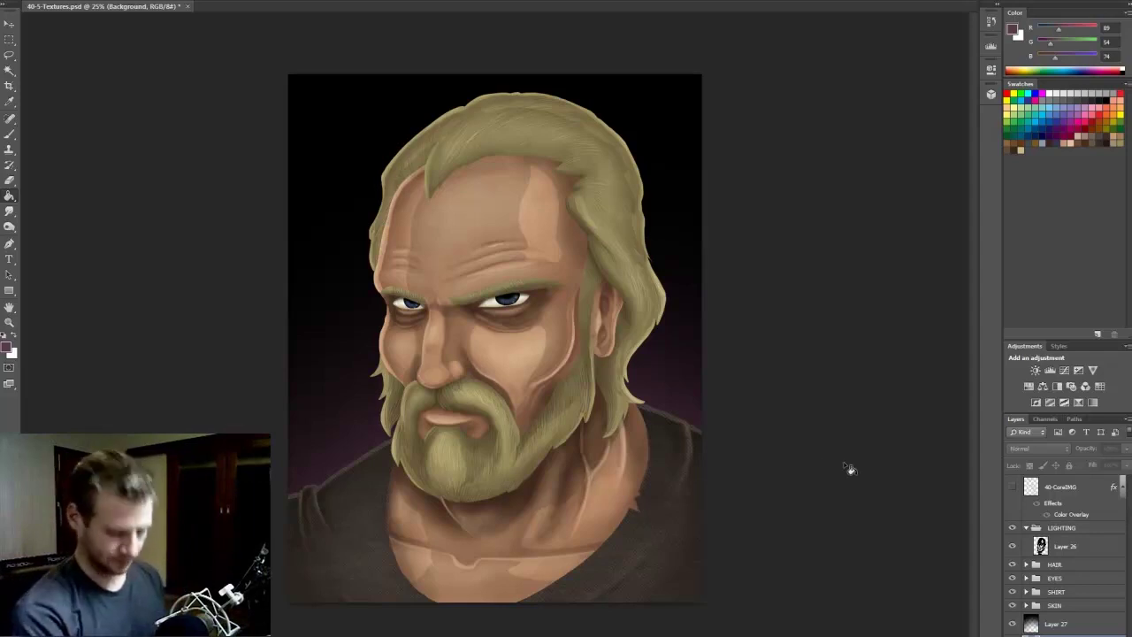
# Collapse the LIGHTING group and hide Layer 27 and the Background layer to isolate the figure
pyautogui.press('m')
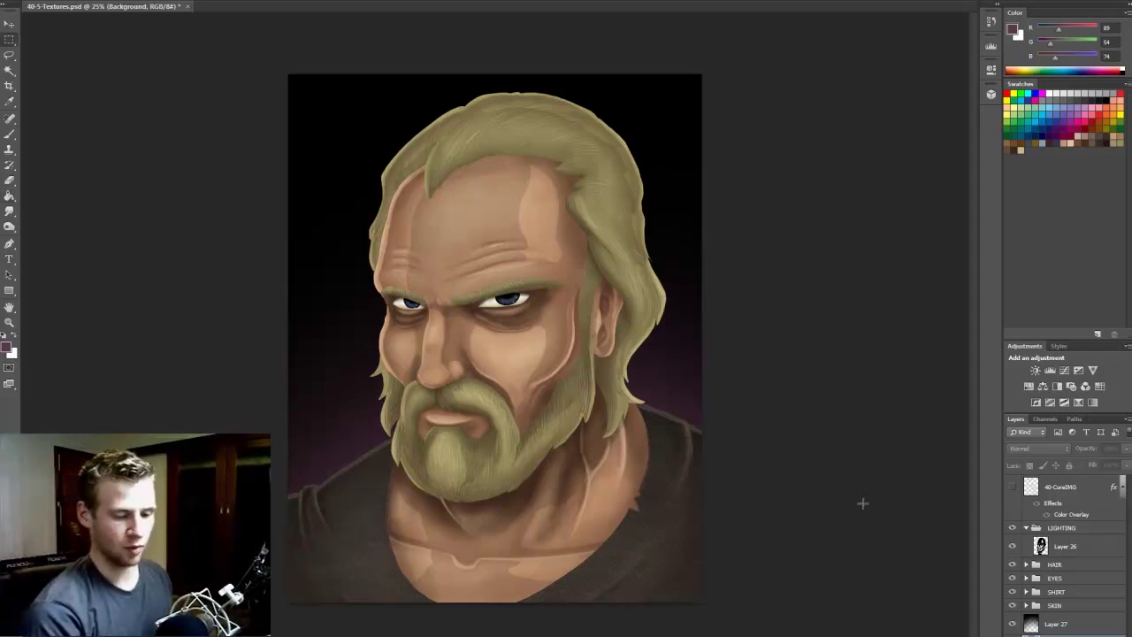
pyautogui.click(1026, 528)
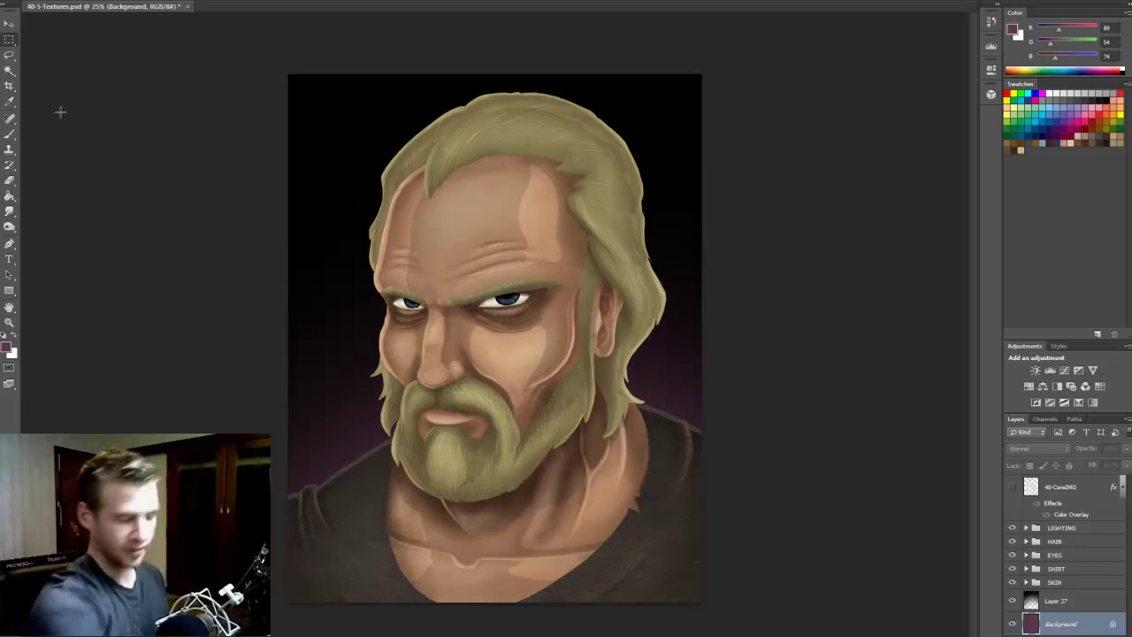
pyautogui.click(1061, 582)
pyautogui.click(1012, 601)
pyautogui.click(1012, 624)
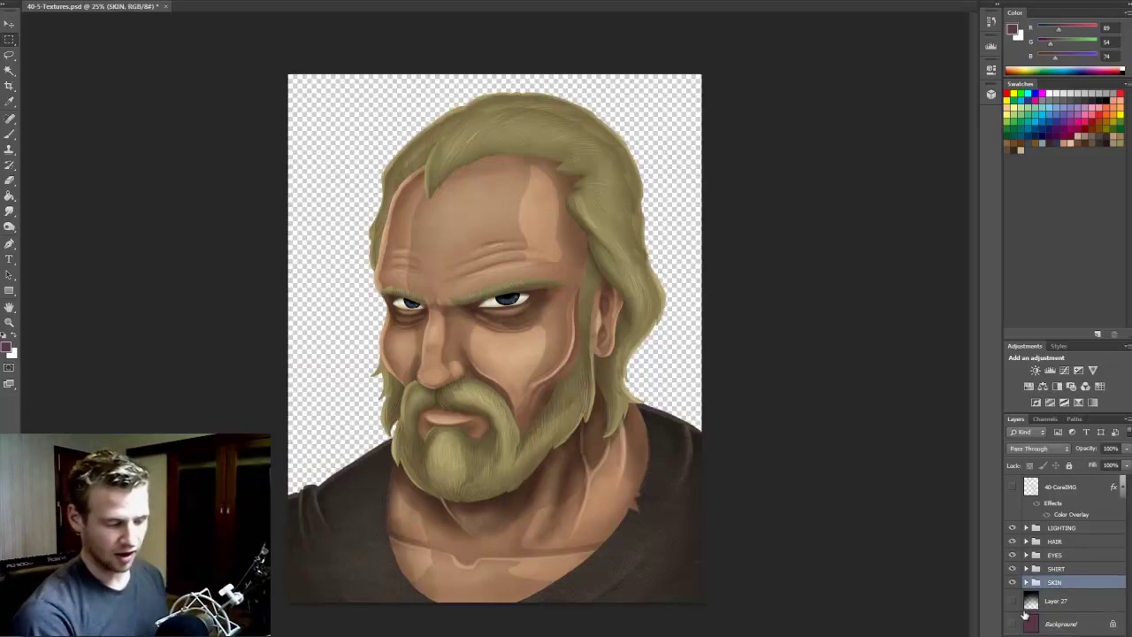
# Duplicate the LIGHTING, HAIR, EYES, SHIRT and SKIN groups and merge the copies into a single layer
pyautogui.keyDown('shift'); pyautogui.click(1064, 529); pyautogui.keyUp('shift')
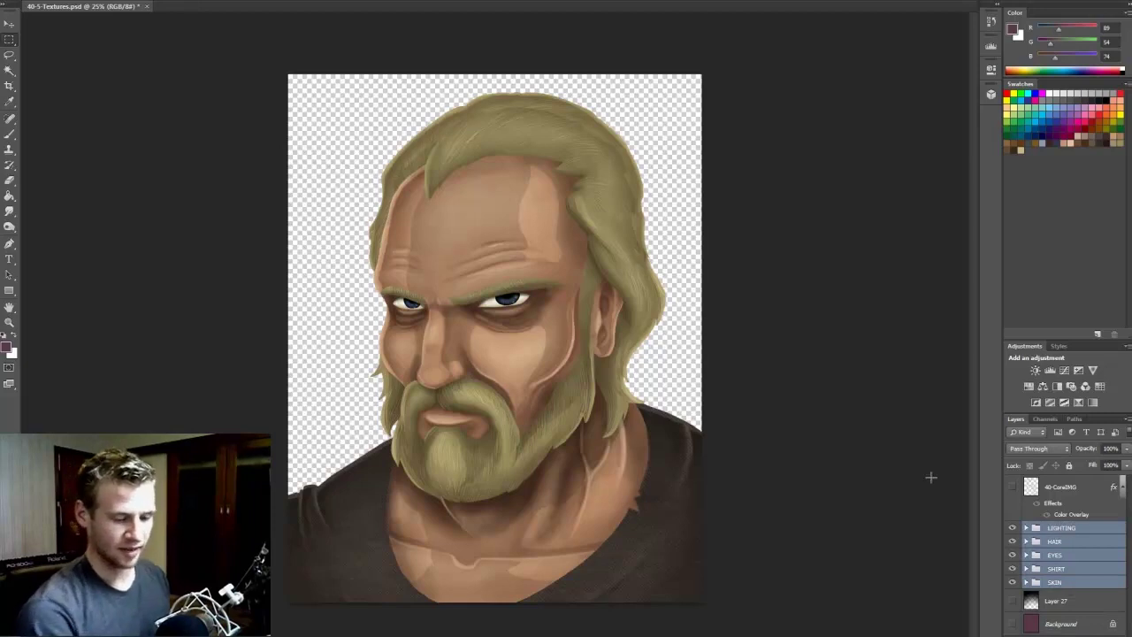
pyautogui.rightClick(1051, 540)
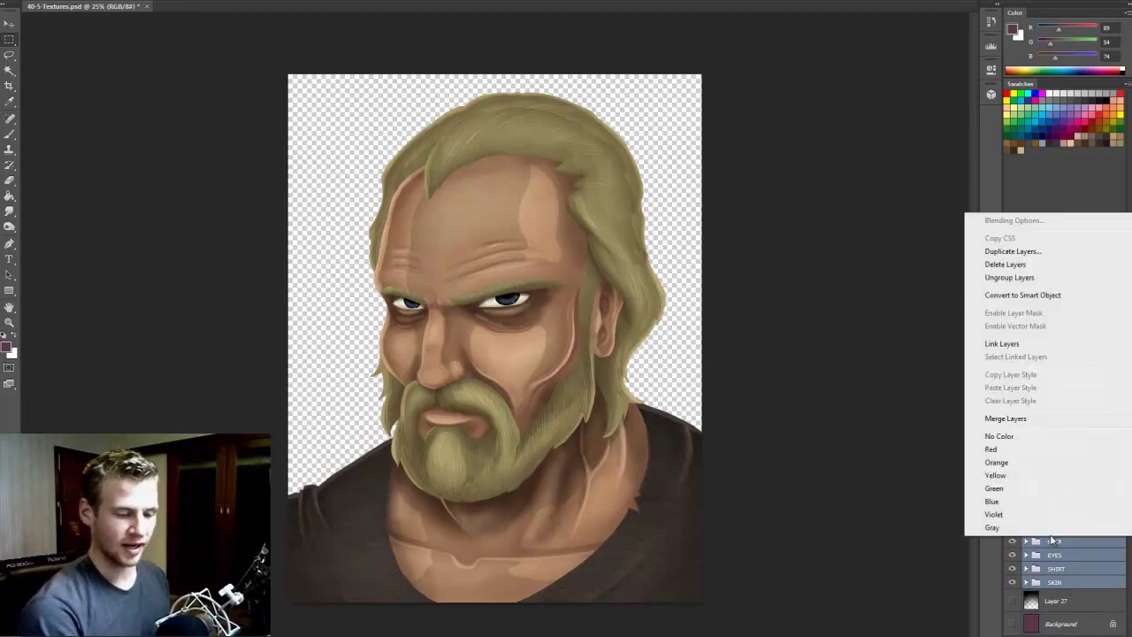
pyautogui.click(1024, 253)
pyautogui.press('Return')
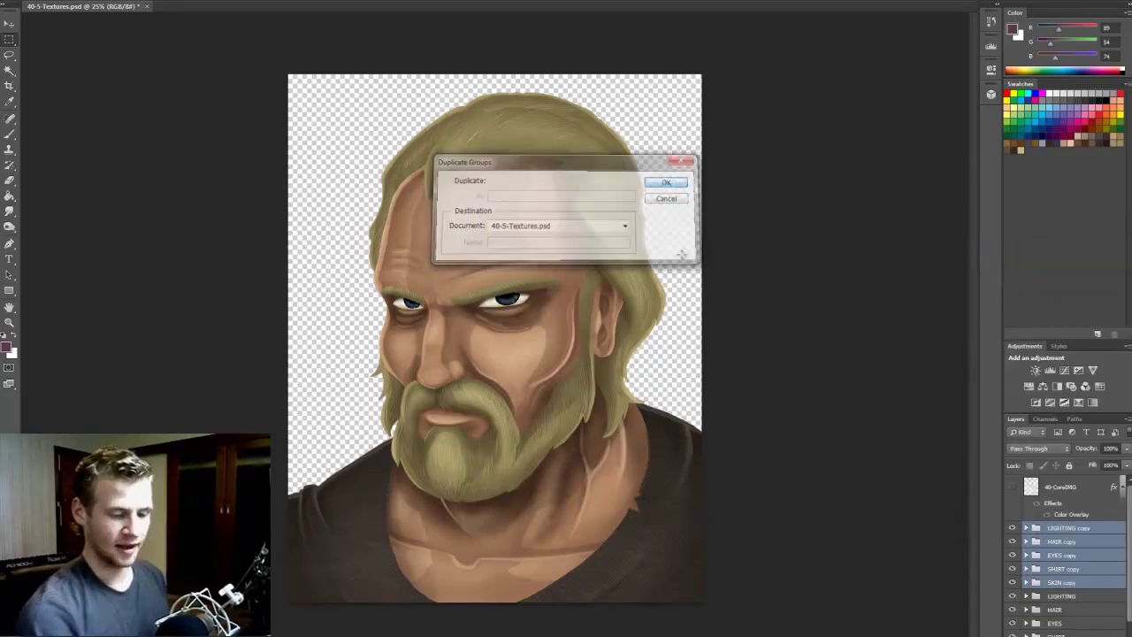
pyautogui.rightClick(1060, 549)
pyautogui.click(1017, 435)
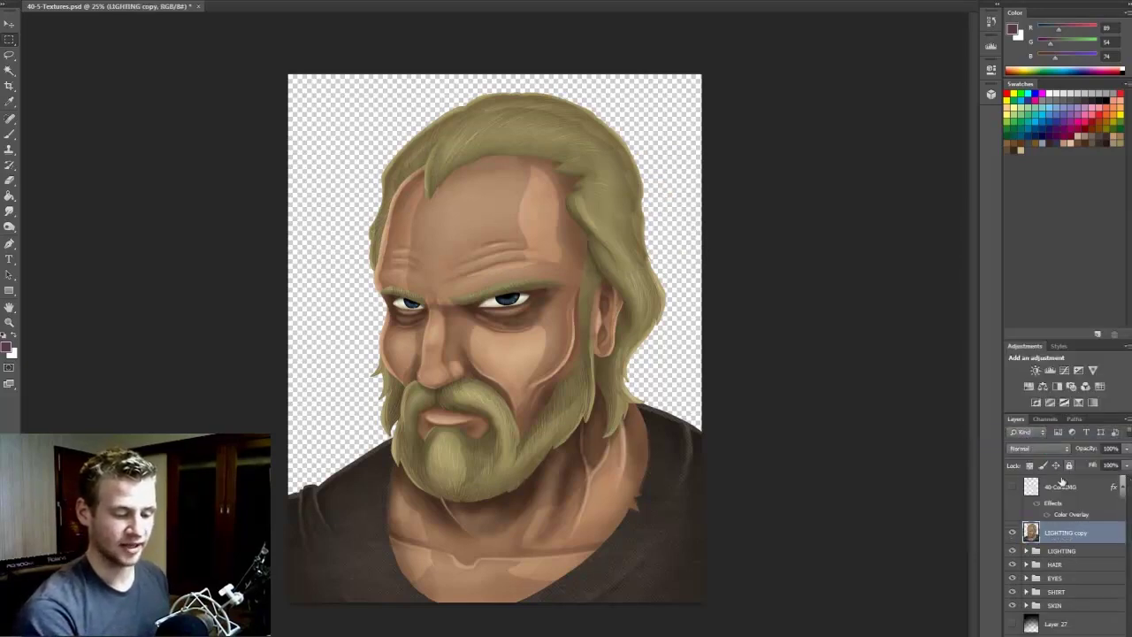
# Hide the five original groups and toggle the merged layer's visibility to check it
pyautogui.moveTo(1014, 551); pyautogui.dragTo(1014, 608)
pyautogui.click(1012, 533)
pyautogui.click(1013, 532)
pyautogui.click(1011, 533)
pyautogui.click(1012, 534)
pyautogui.click(1010, 535)
pyautogui.click(1009, 535)
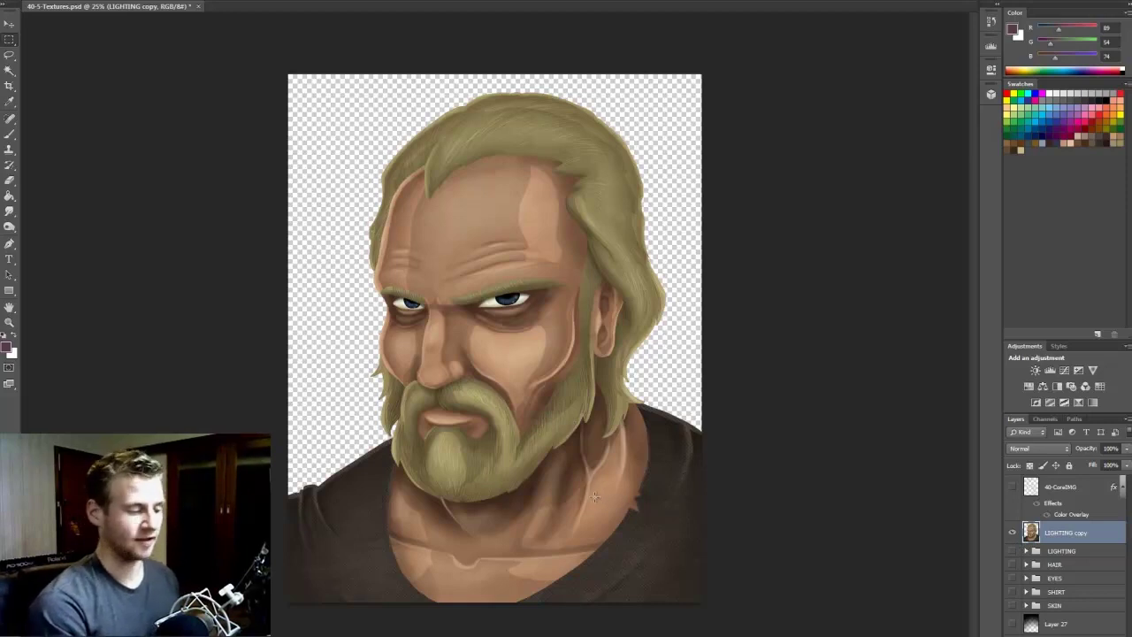
# Select the transparent area around the figure with the Magic Wand and invert the selection to the figure
pyautogui.click(9, 70)
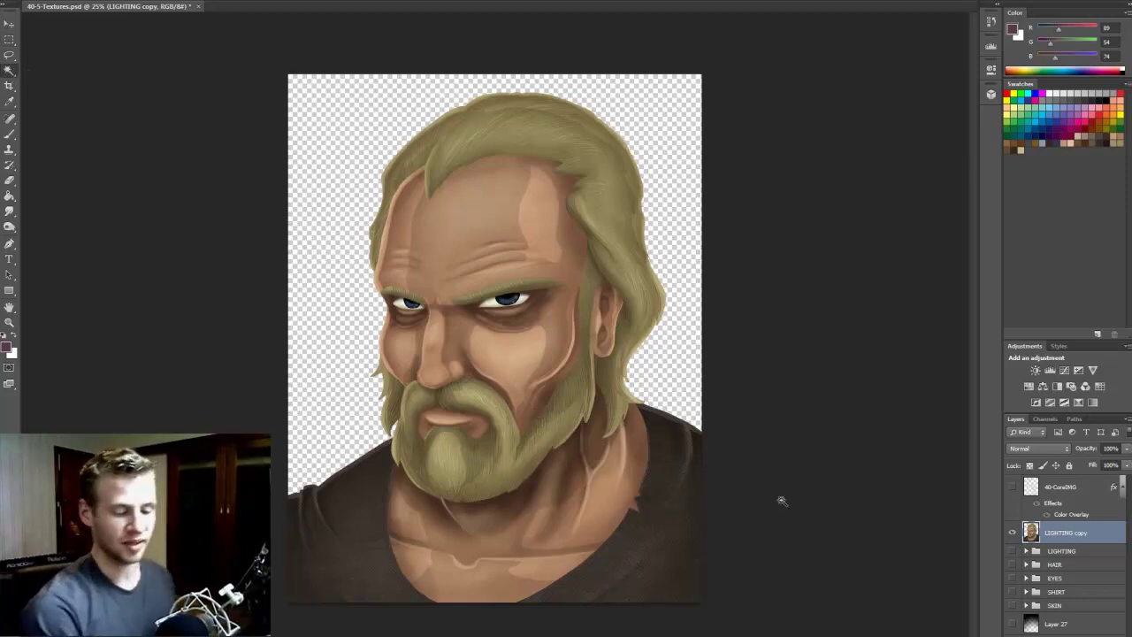
pyautogui.click(683, 325)
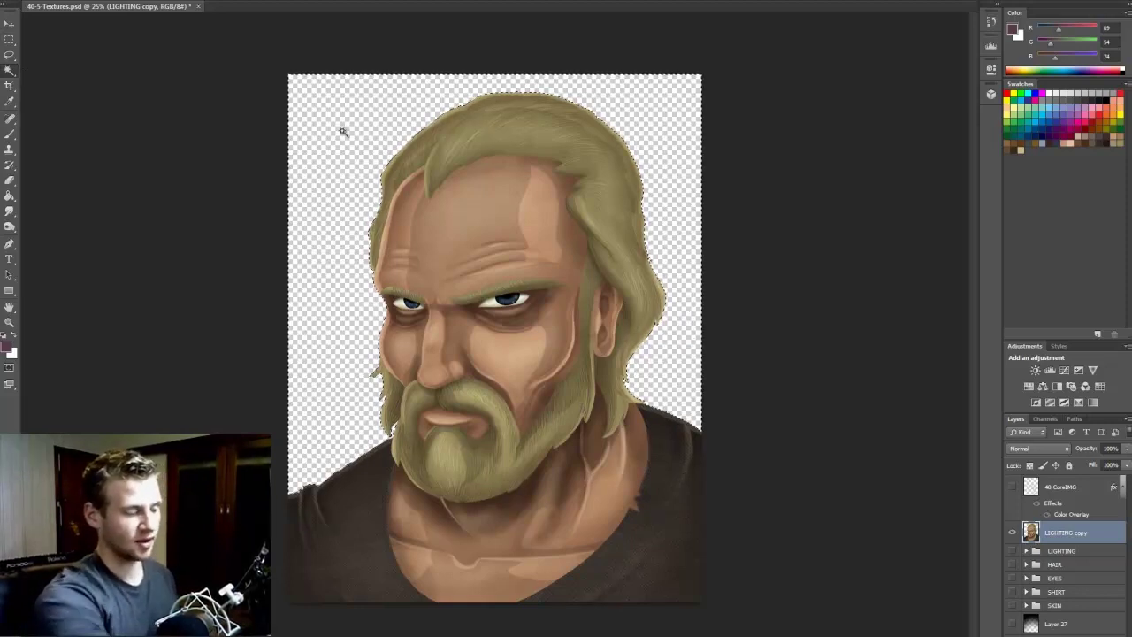
pyautogui.click(161, 1)
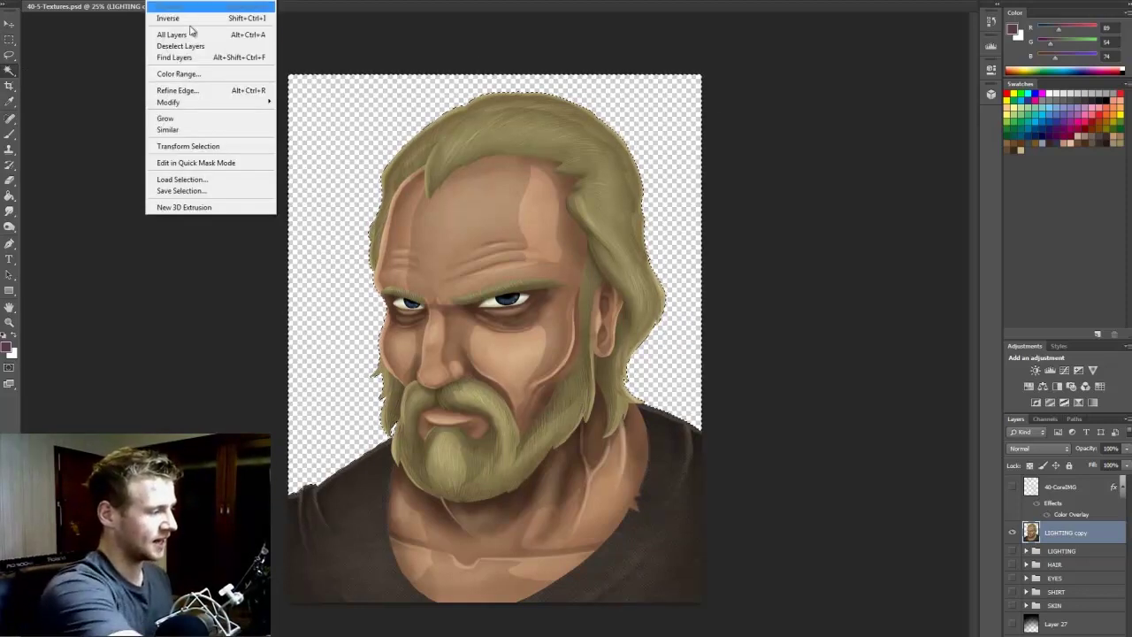
pyautogui.click(213, 17)
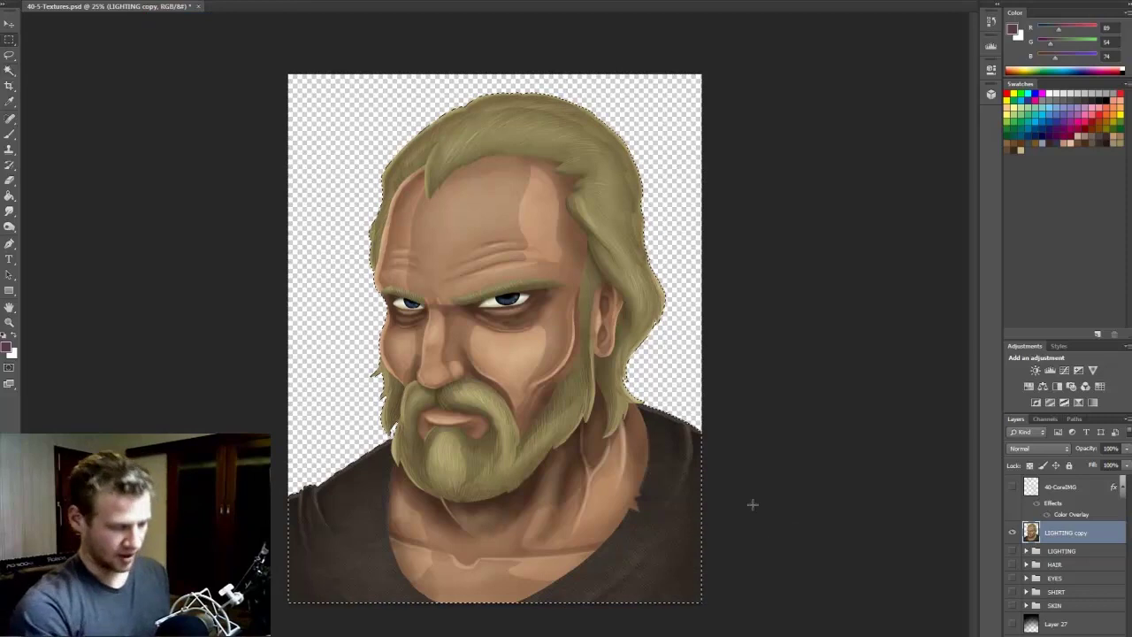
# Try filling the selected figure on the merged layer with the foreground color, and undo each fill
pyautogui.click(10, 195)
pyautogui.click(496, 415)
pyautogui.hotkey('ctrl', 'z')
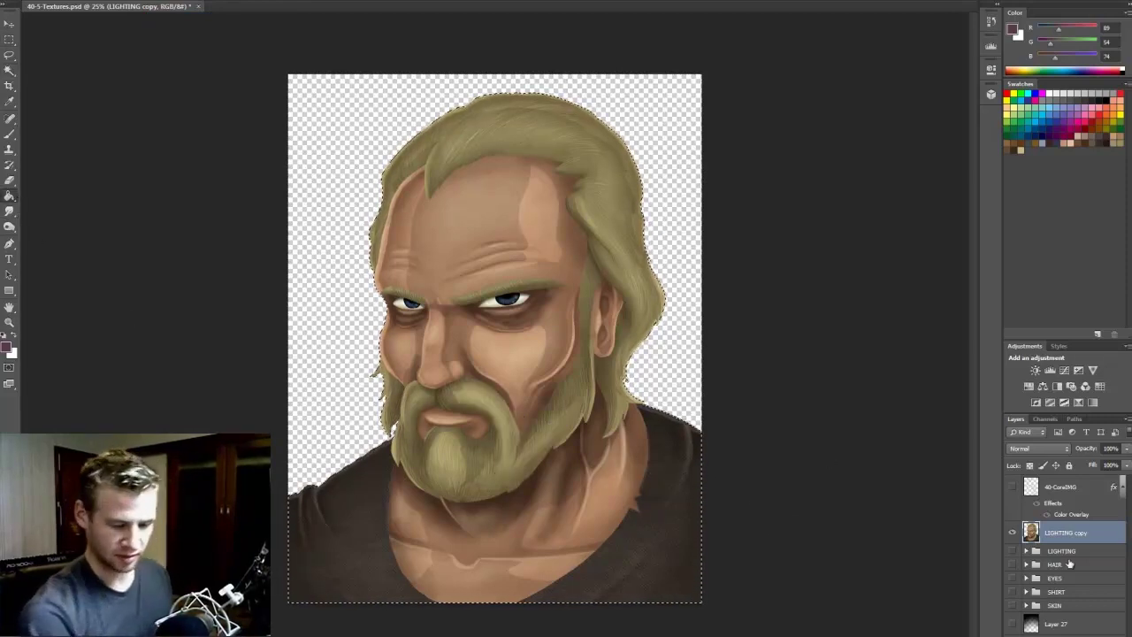
pyautogui.rightClick(584, 492)
pyautogui.click(655, 398)
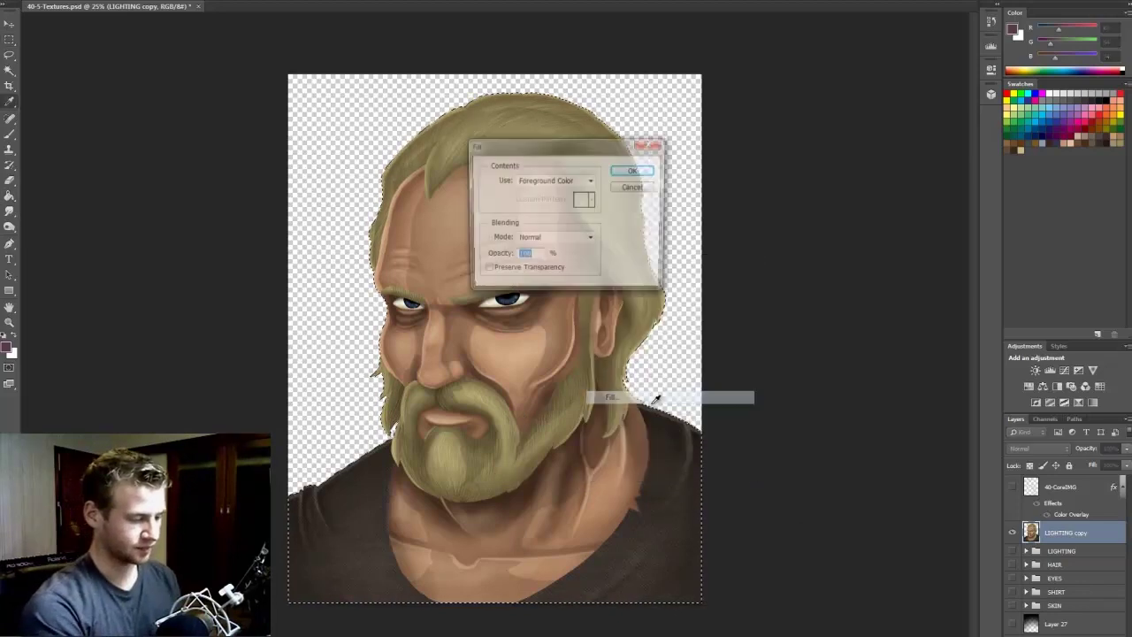
pyautogui.press('Return')
pyautogui.hotkey('ctrl', 'z')
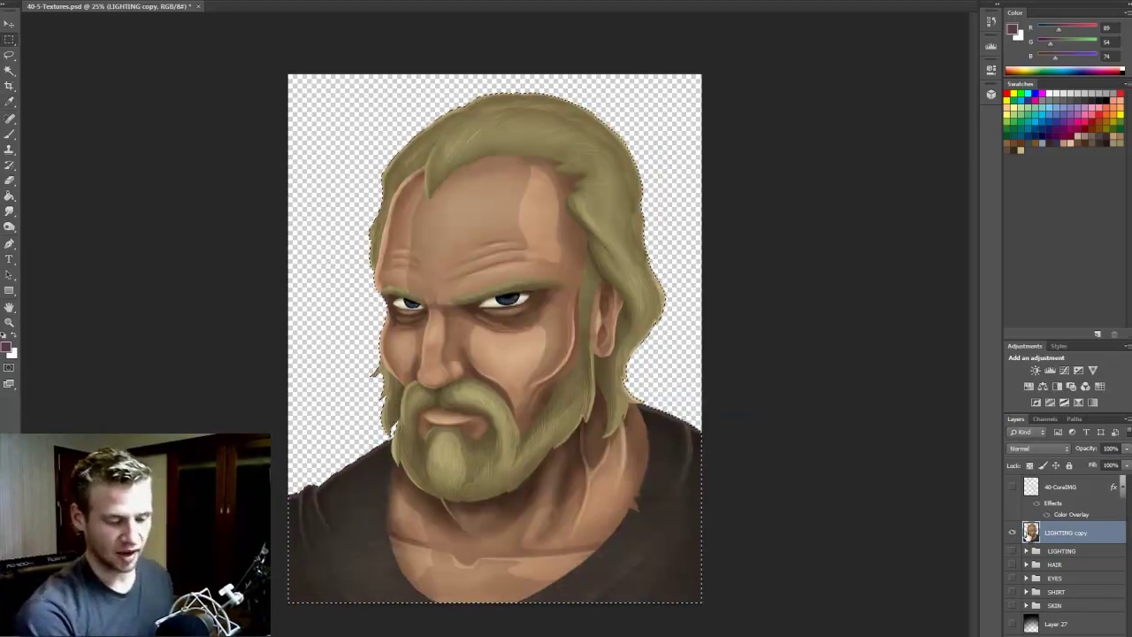
# Create a new layer above the merged LIGHTING copy layer and delete the merged layer, keeping the selection
pyautogui.click(1098, 634)
pyautogui.click(1065, 559)
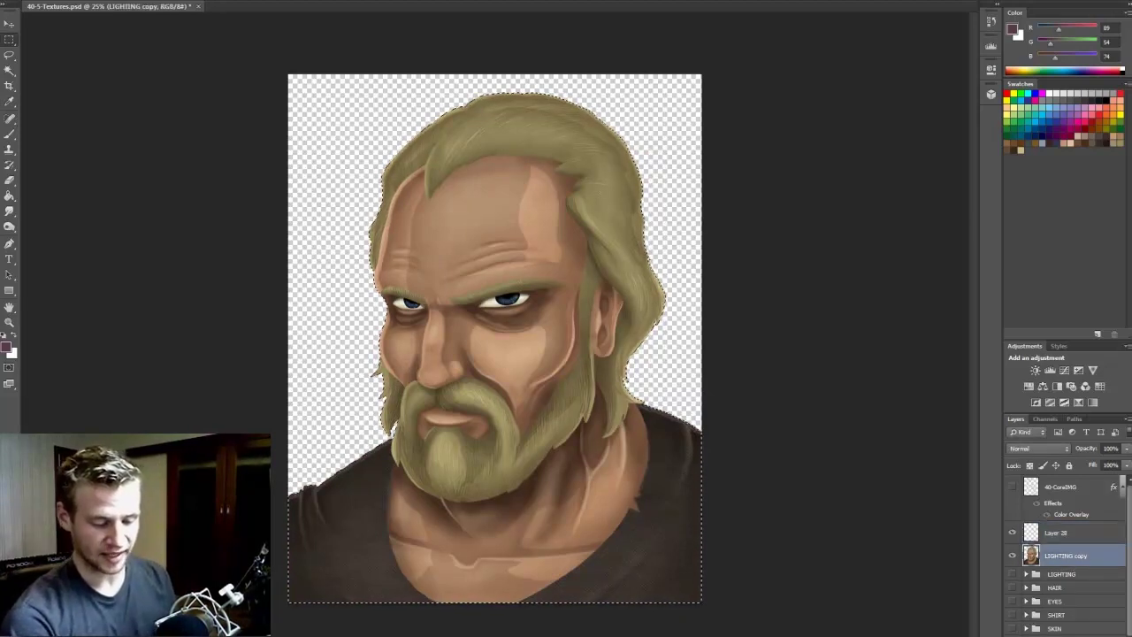
pyautogui.click(1114, 634)
pyautogui.press('Return')
# Make the original groups and background layers visible again and place the new layer at the top of the LIGHTING group
pyautogui.moveTo(1013, 552); pyautogui.dragTo(1014, 606)
pyautogui.click(1051, 533)
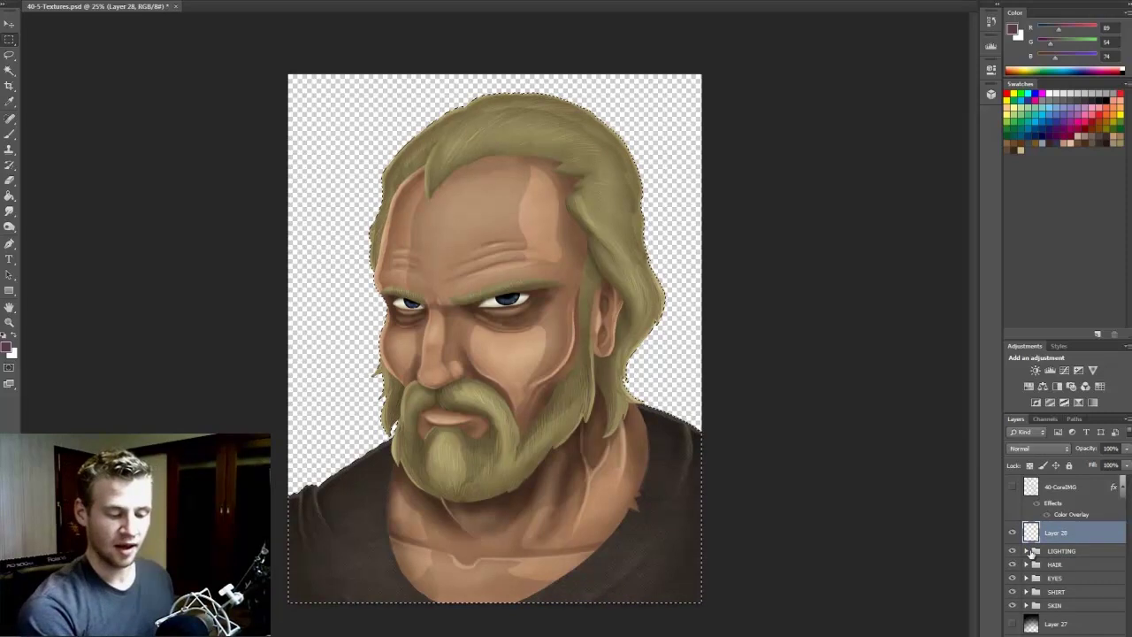
pyautogui.click(1028, 552)
pyautogui.moveTo(1060, 534); pyautogui.dragTo(1056, 561)
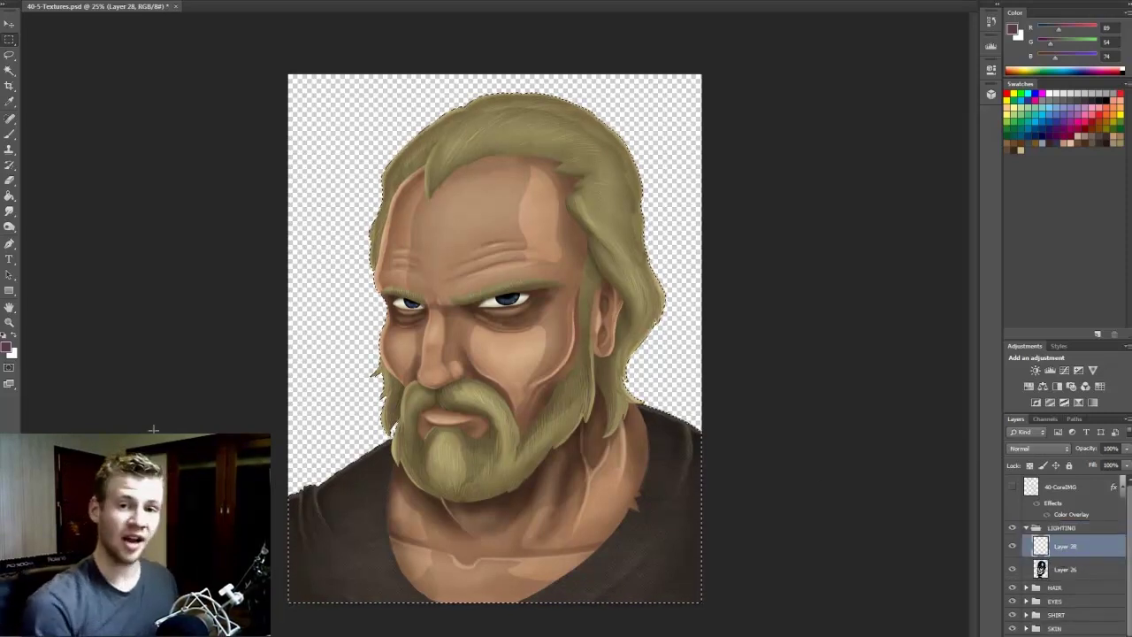
pyautogui.scroll(-1, 1066, 549)
pyautogui.click(1012, 628)
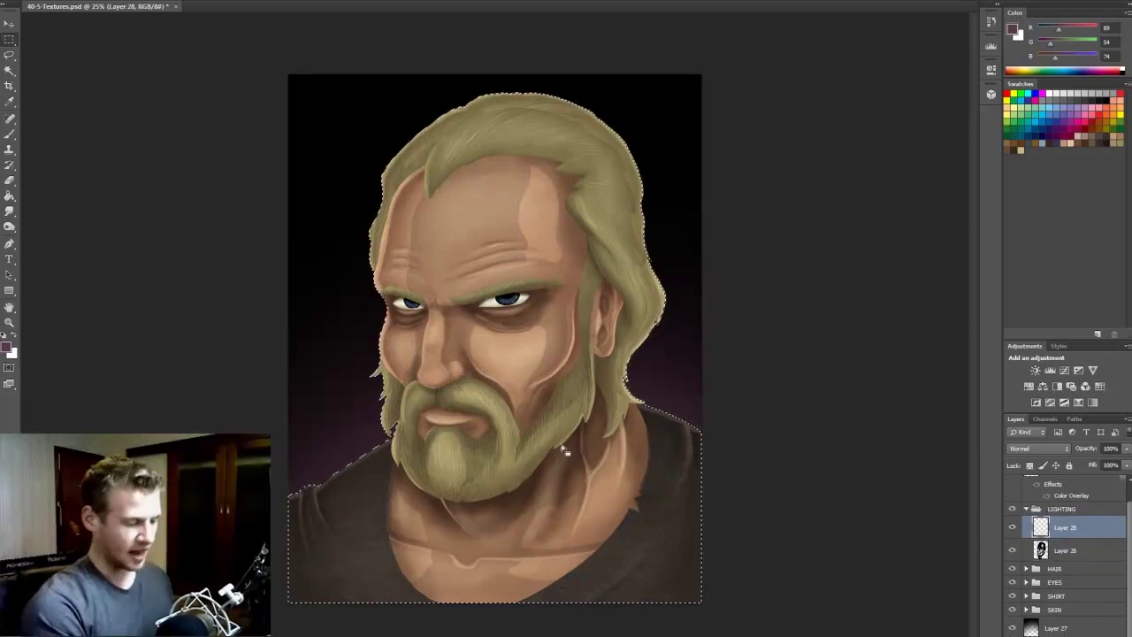
# Try painting a muted pink rim light, RGB 166, 90, 133, along the figure's outer edges on the new layer
pyautogui.click(10, 346)
pyautogui.moveTo(767, 325)
pyautogui.mouseDown()
pyautogui.moveTo(781, 314)
pyautogui.moveTo(787, 323)
pyautogui.mouseUp()
pyautogui.click(986, 265)
pyautogui.press('Return')
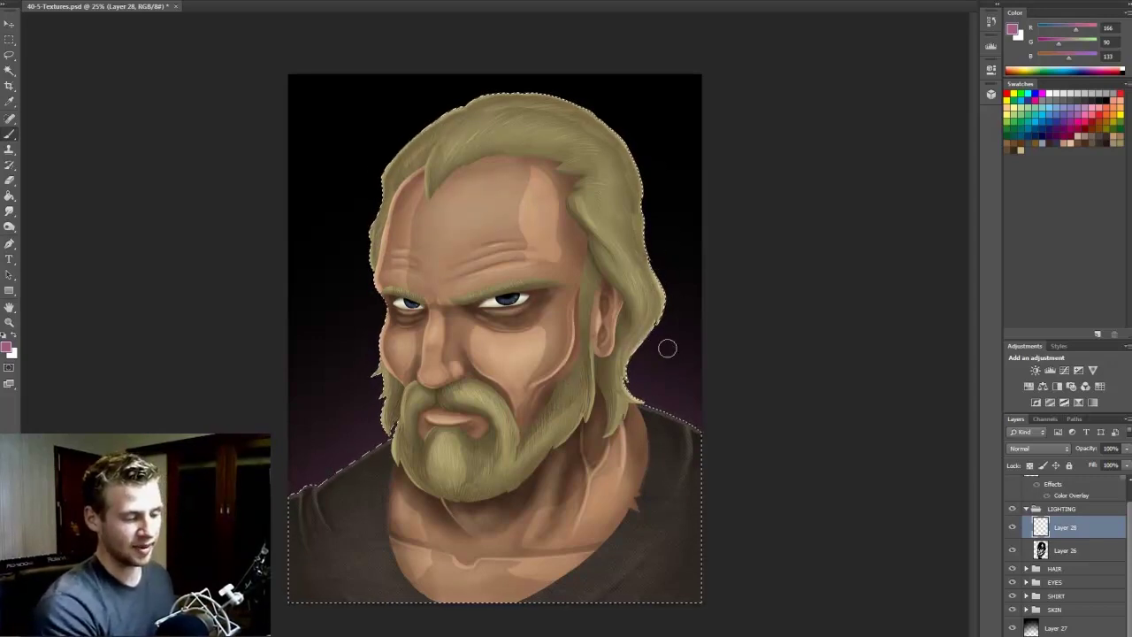
pyautogui.click(58, 3)
pyautogui.moveTo(49, 28); pyautogui.dragTo(74, 29)
pyautogui.click(663, 280)
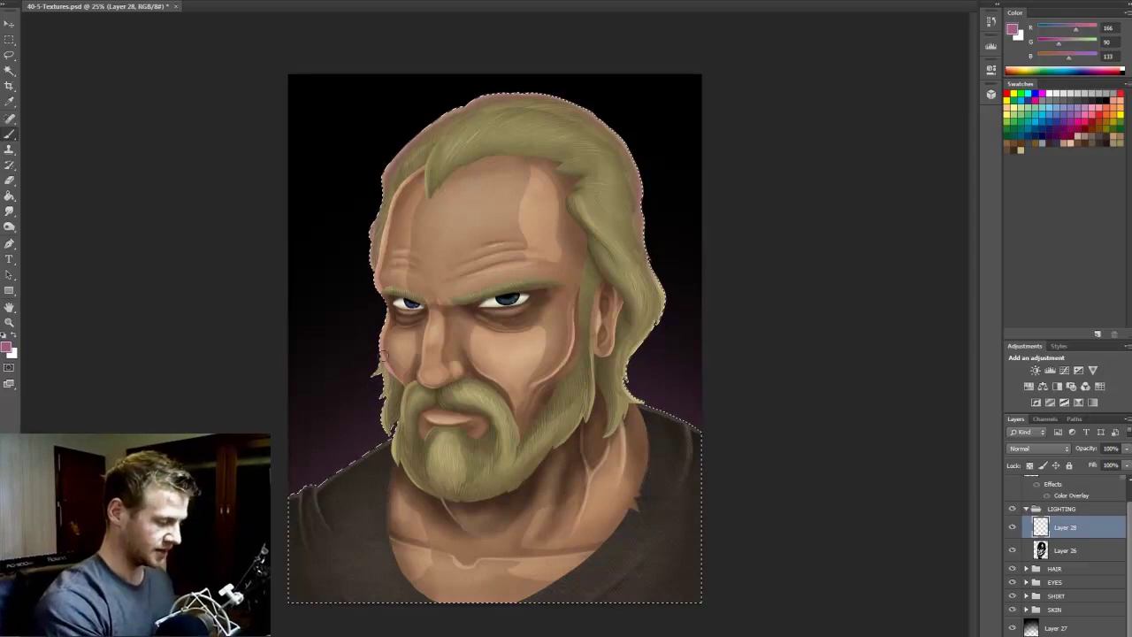
pyautogui.moveTo(350, 461); pyautogui.dragTo(306, 498)
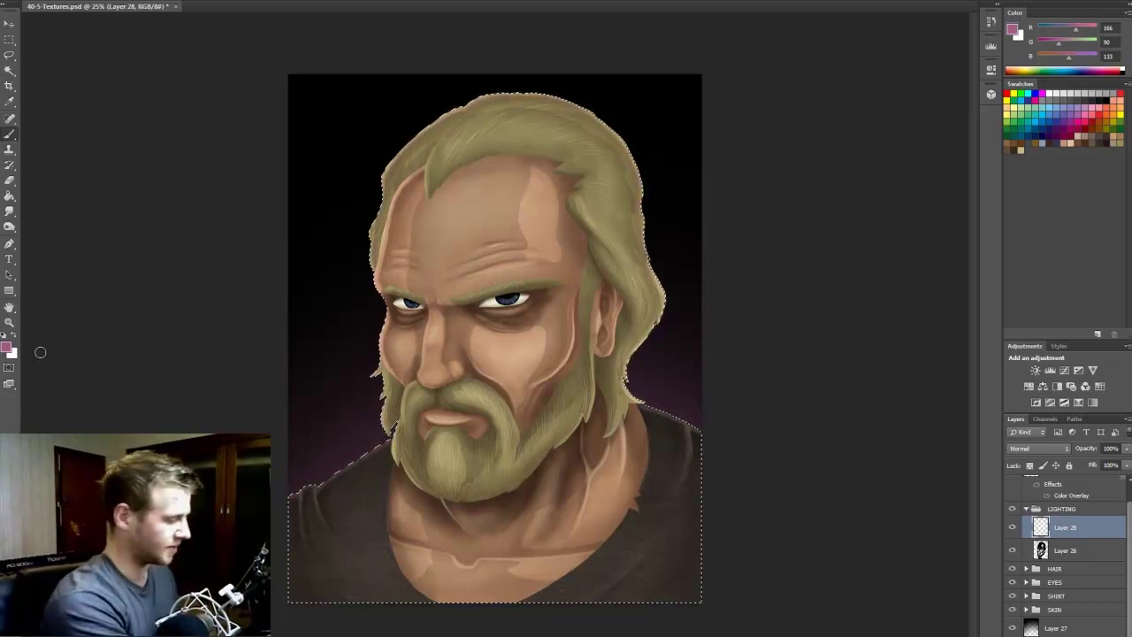
# Set the foreground color to a light violet, RGB 136, 116, 209
pyautogui.click(8, 348)
pyautogui.moveTo(885, 310); pyautogui.dragTo(890, 305)
pyautogui.moveTo(796, 336); pyautogui.dragTo(796, 343)
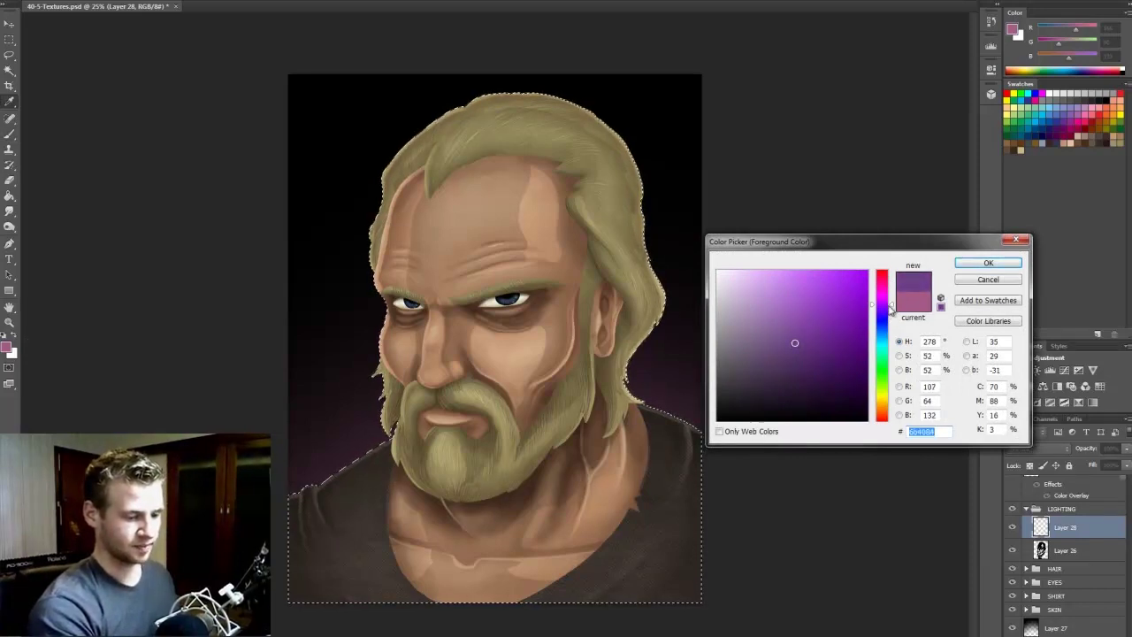
pyautogui.click(892, 309)
pyautogui.moveTo(822, 299)
pyautogui.mouseDown()
pyautogui.moveTo(789, 292)
pyautogui.moveTo(785, 304)
pyautogui.mouseUp()
pyautogui.moveTo(892, 310); pyautogui.dragTo(892, 313)
pyautogui.click(892, 318)
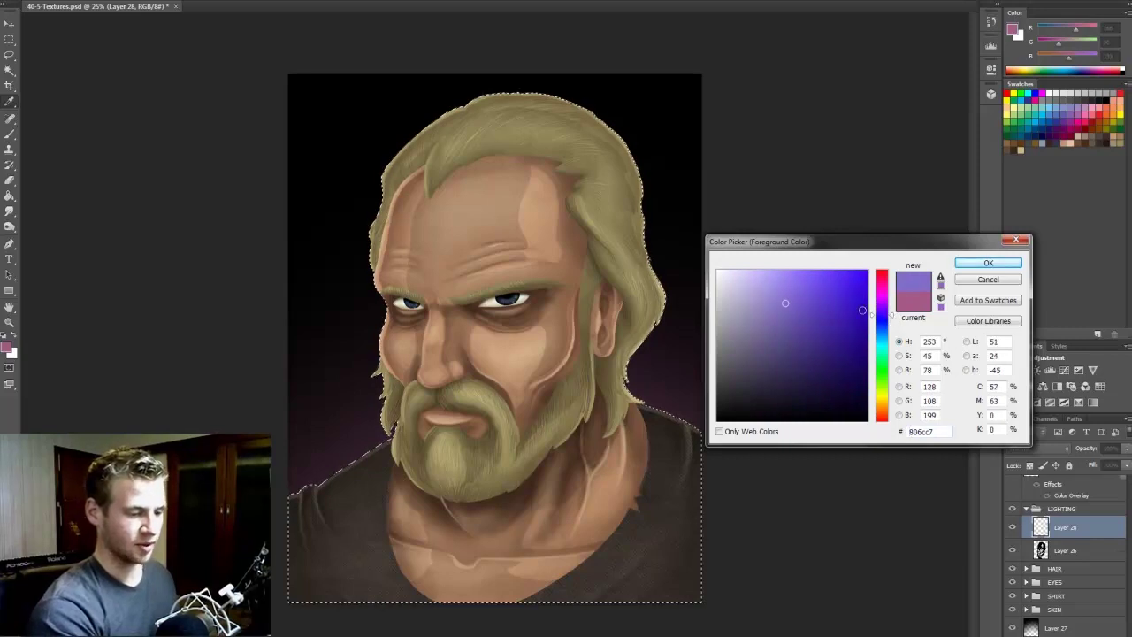
pyautogui.click(783, 297)
pyautogui.click(973, 265)
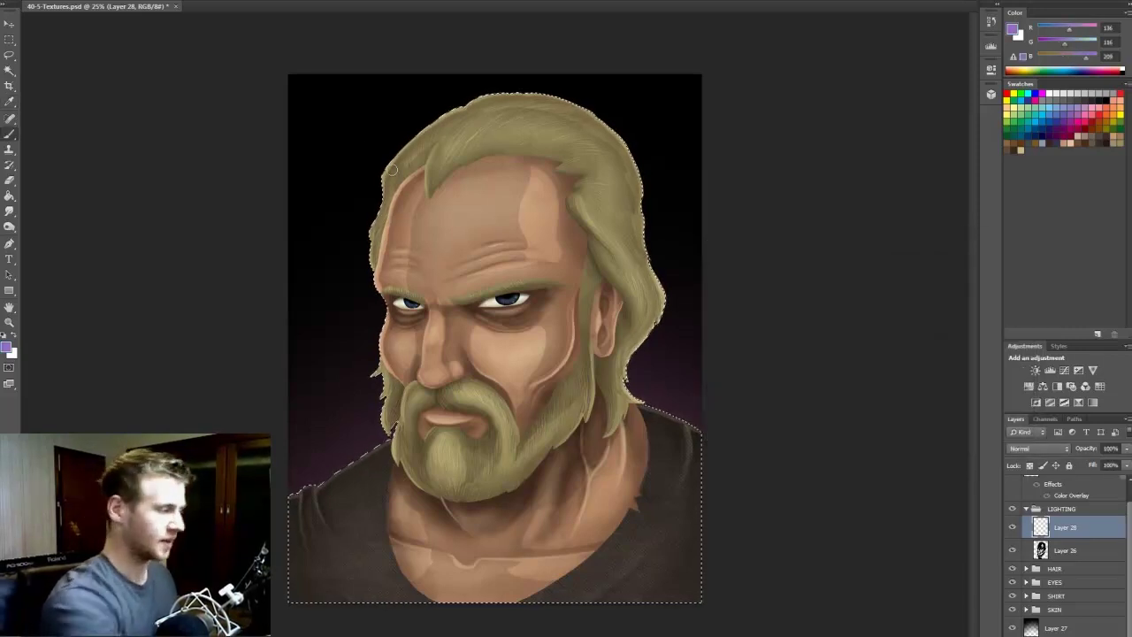
# Brush a violet rim light inside the selection along the left edges of the hair, face, beard and shoulder
pyautogui.click(51, 1)
pyautogui.click(259, 1)
pyautogui.moveTo(248, 4); pyautogui.dragTo(252, 6)
pyautogui.moveTo(414, 104); pyautogui.dragTo(372, 176)
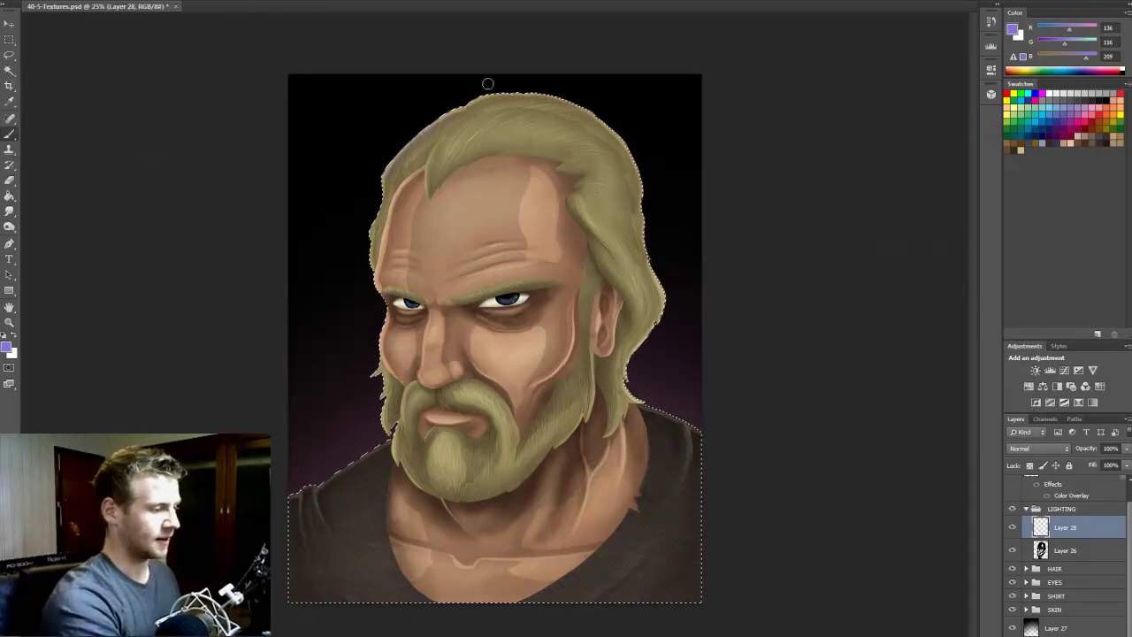
pyautogui.moveTo(499, 97)
pyautogui.mouseDown()
pyautogui.moveTo(407, 132)
pyautogui.moveTo(368, 235)
pyautogui.mouseUp()
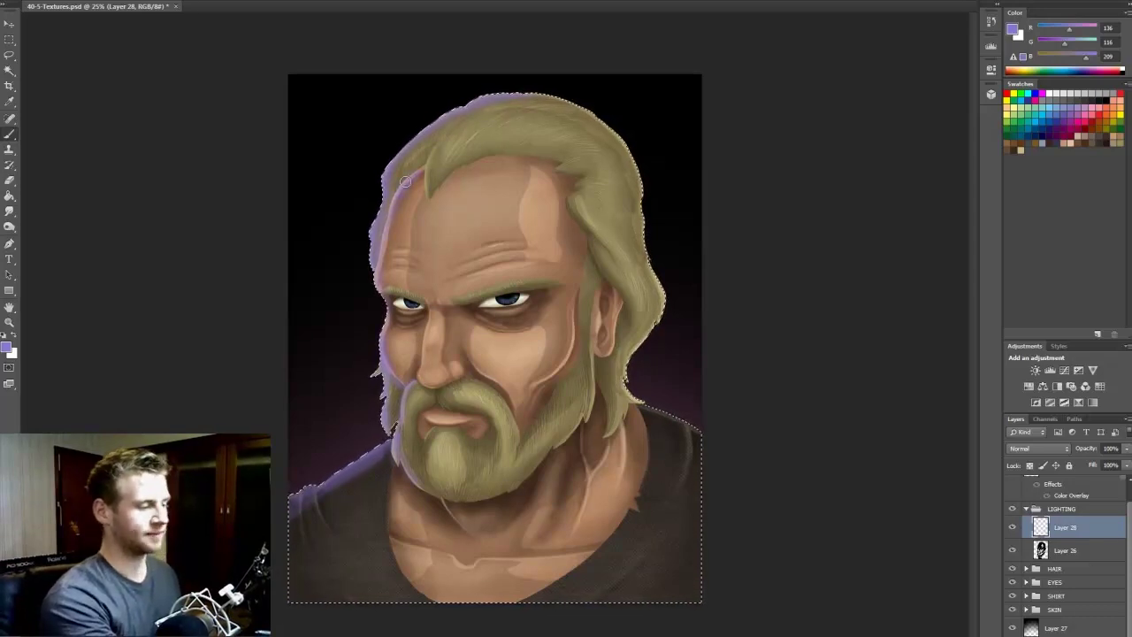
pyautogui.click(1058, 448)
pyautogui.click(1054, 450)
pyautogui.click(1054, 448)
pyautogui.press('Escape')
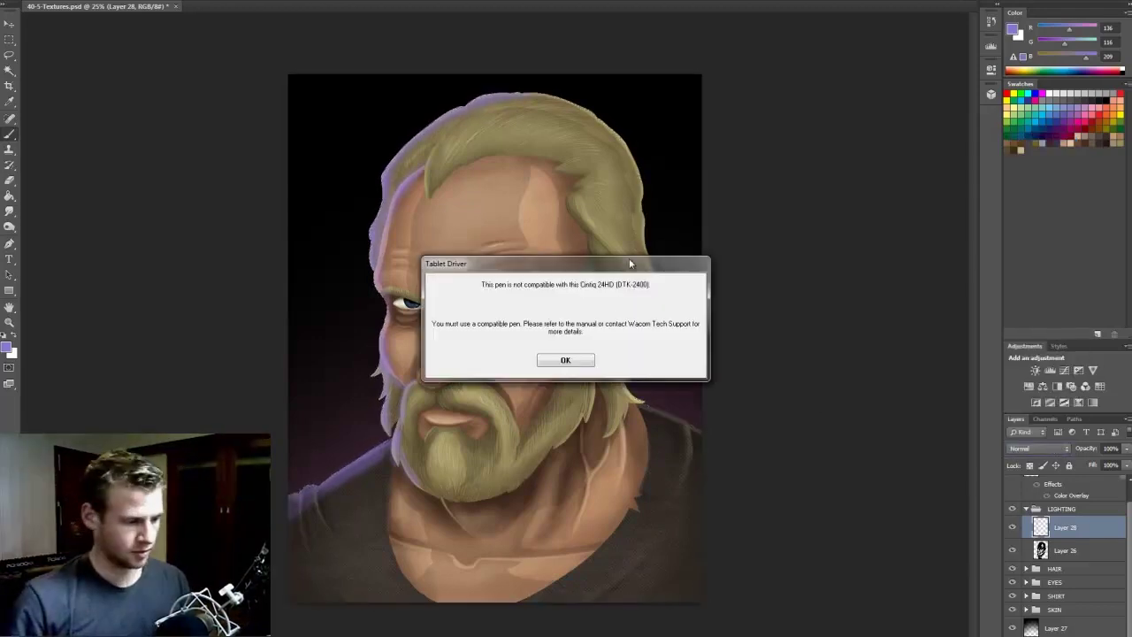
pyautogui.hotkey('ctrl', 'd')
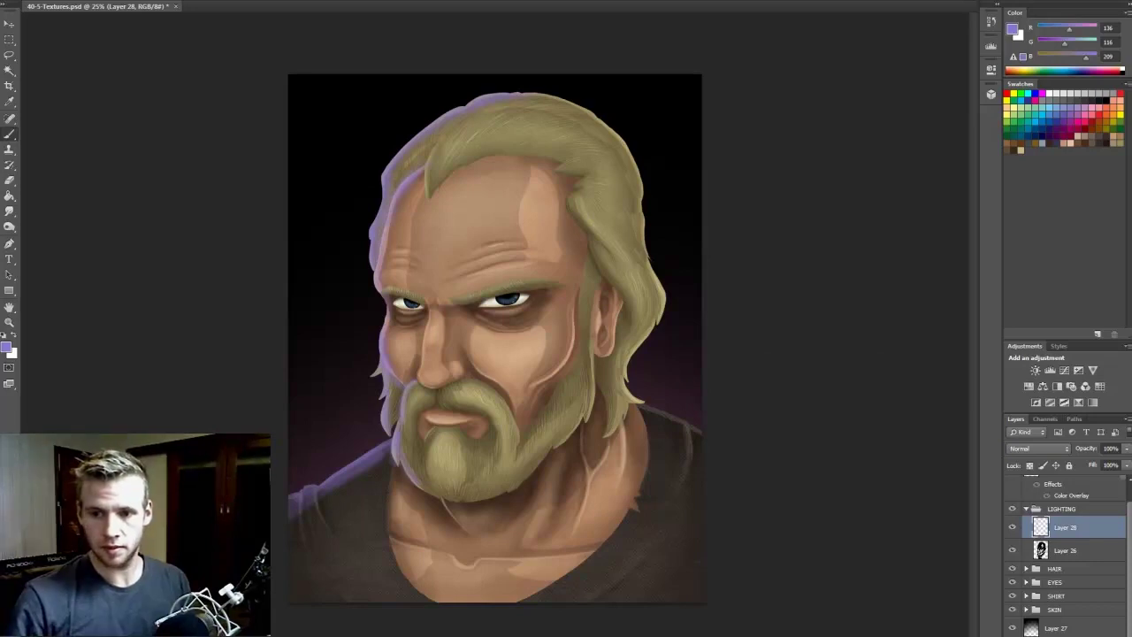
pyautogui.hotkey('ctrl', 'z')
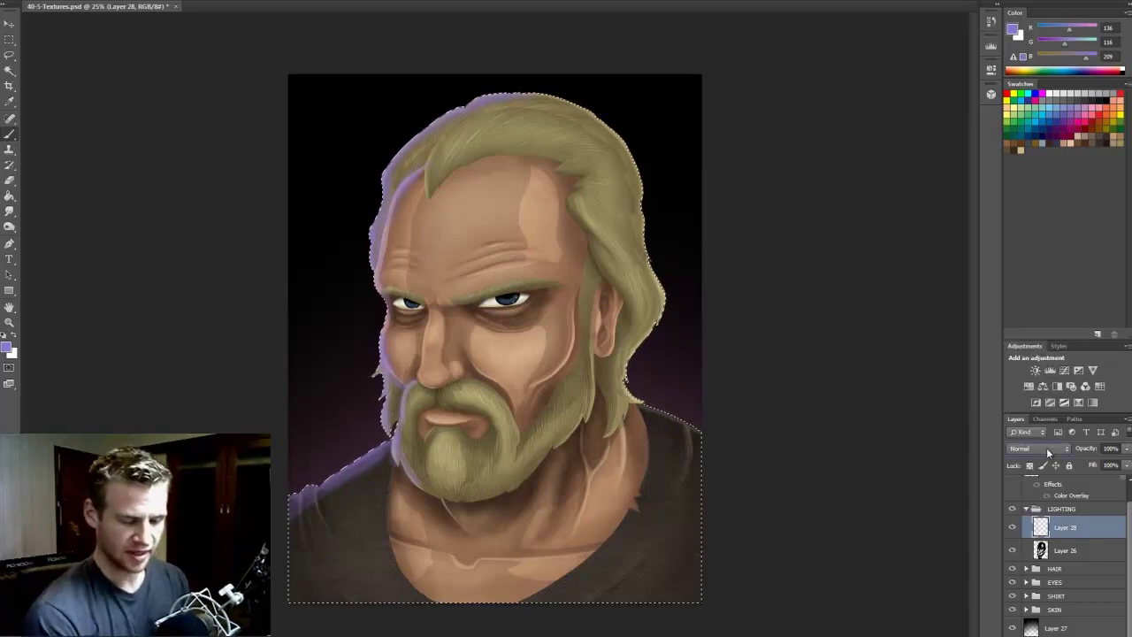
# Try different blend modes on the violet rim-light layer and set it to Overlay
pyautogui.scroll(-4, 1047, 448)
pyautogui.press('Down')
pyautogui.press('Down')
pyautogui.press('Down')
pyautogui.press('Down')
pyautogui.press('Down')
pyautogui.press('Down')
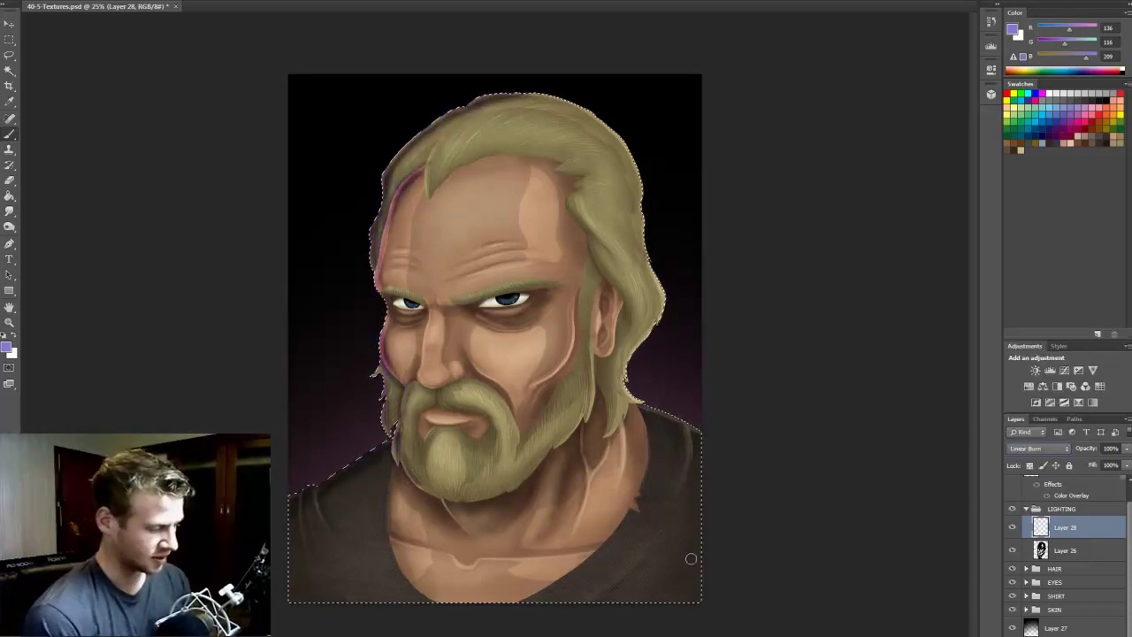
pyautogui.press('Down')
pyautogui.press('Down')
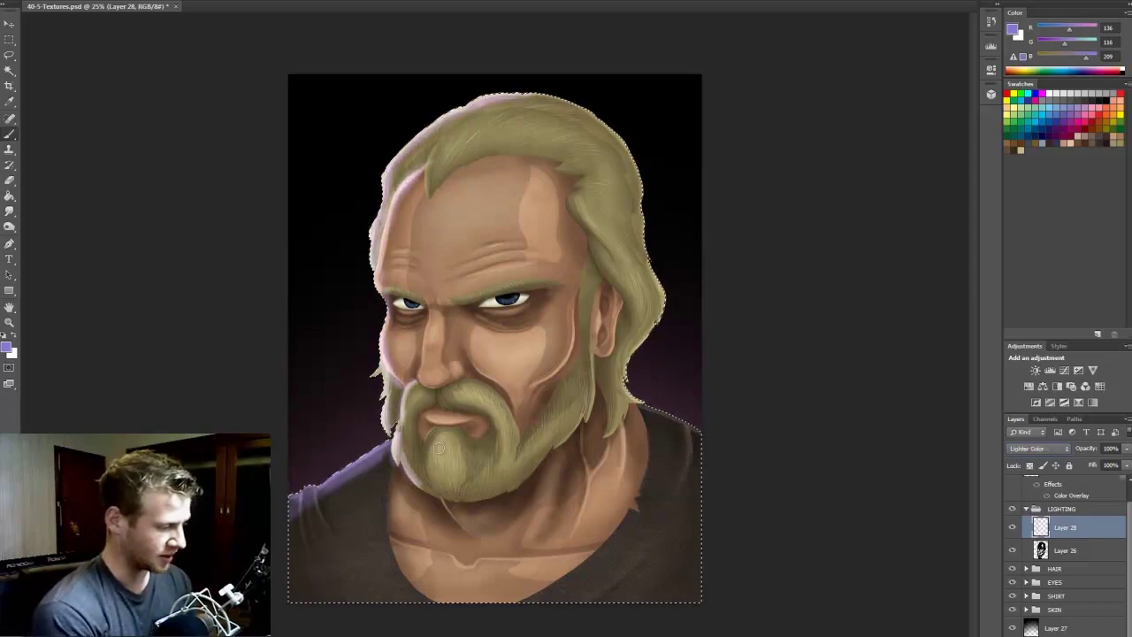
pyautogui.press('Up')
pyautogui.press('Down')
pyautogui.press('Up')
pyautogui.press('Down')
pyautogui.press('Down')
pyautogui.press('Down')
pyautogui.press('Down')
pyautogui.press('Down')
pyautogui.press('Down')
pyautogui.press('Down')
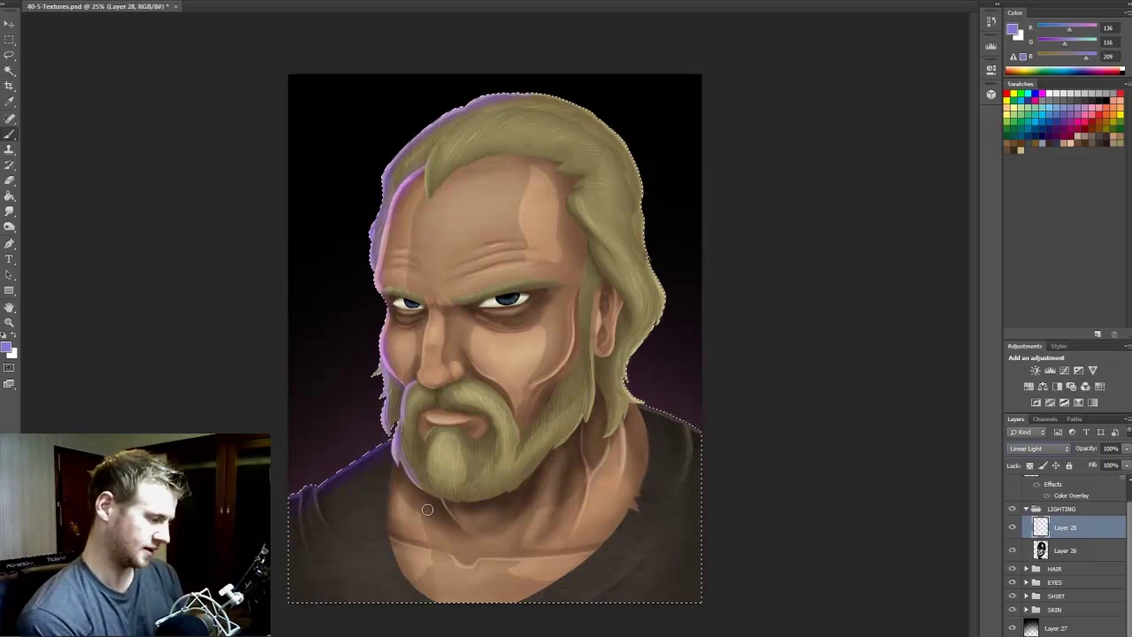
pyautogui.press('Down')
pyautogui.press('Down')
pyautogui.press('Down')
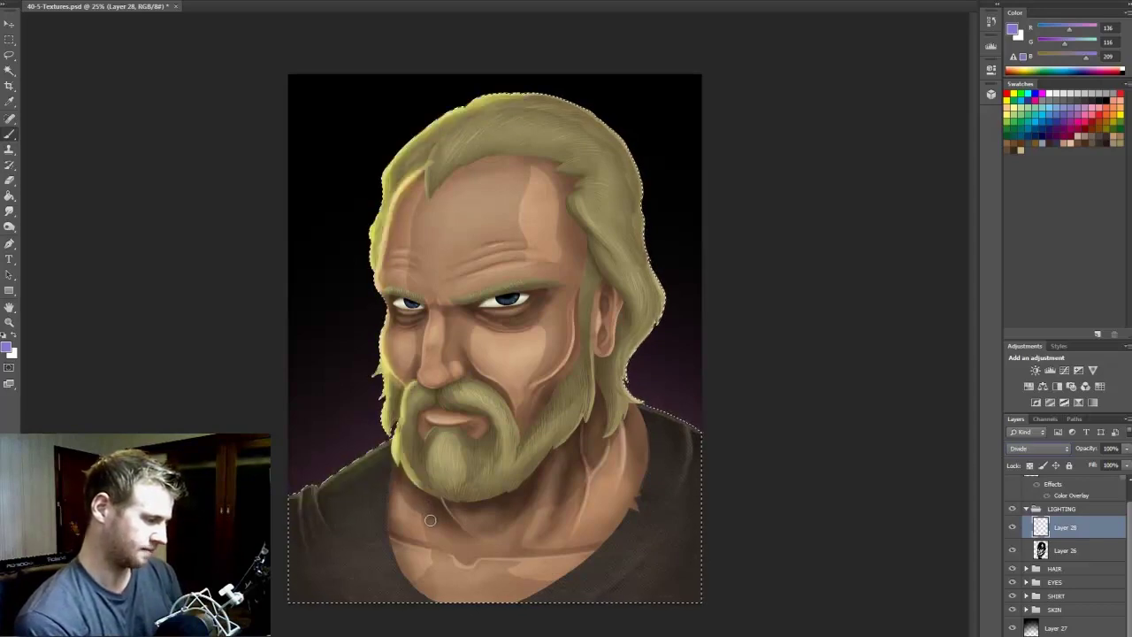
pyautogui.press('Up')
pyautogui.press('Up')
pyautogui.press('Up')
pyautogui.press('Up')
pyautogui.press('Up')
pyautogui.press('Up')
pyautogui.press('Up')
pyautogui.press('Up')
pyautogui.press('Up')
pyautogui.press('Up')
pyautogui.press('Up')
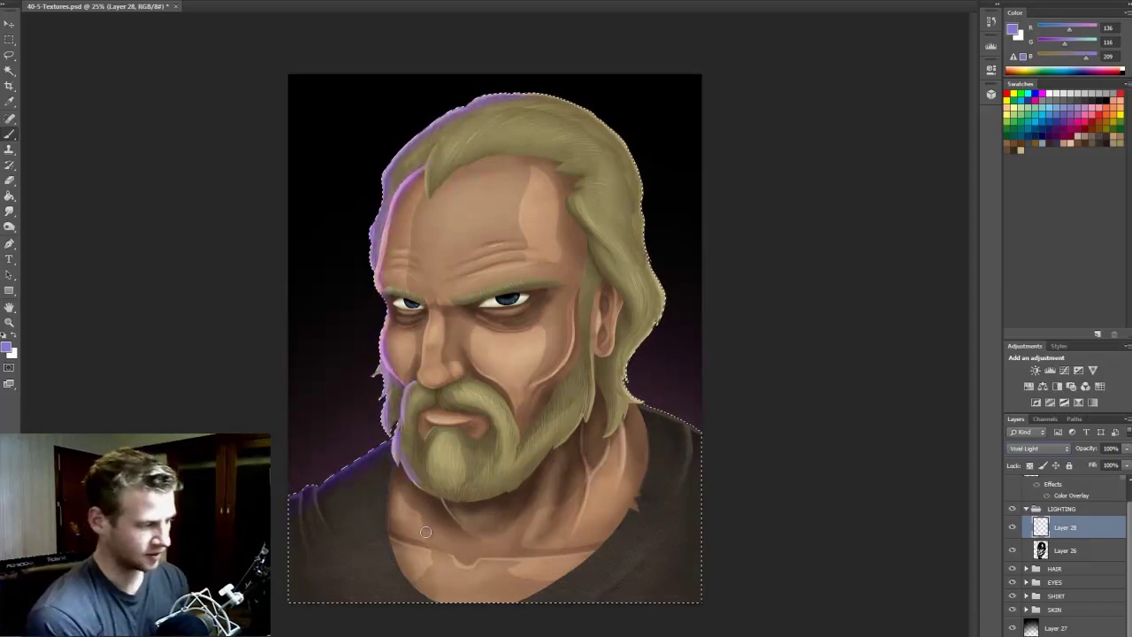
pyautogui.press('Down')
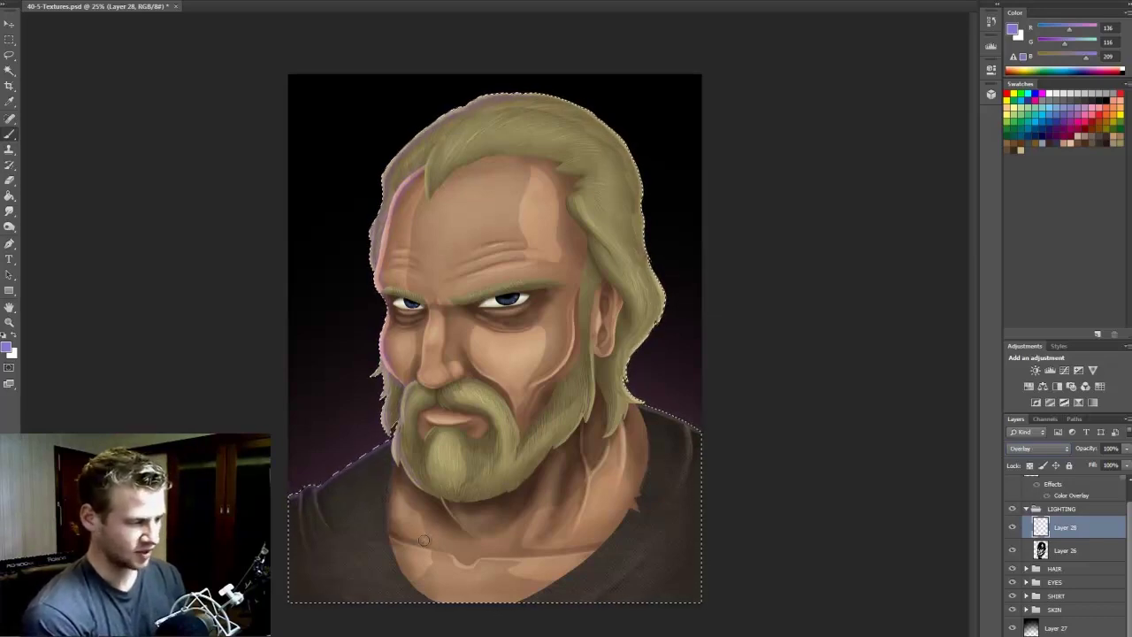
pyautogui.press('Up')
pyautogui.press('Up')
pyautogui.press('Up')
pyautogui.press('Up')
pyautogui.press('Up')
pyautogui.press('Down')
pyautogui.press('Down')
pyautogui.press('Down')
pyautogui.press('Down')
pyautogui.press('Down')
pyautogui.press('Down')
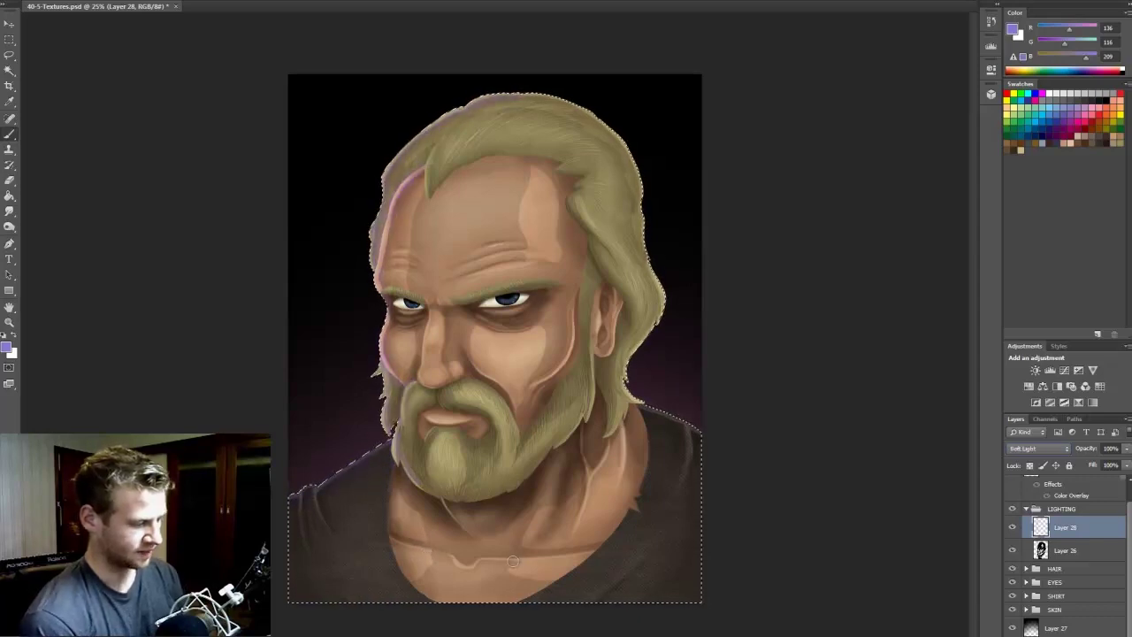
pyautogui.press('Up')
# Lower the rim-light layer's opacity and extend the violet strokes along the hair, nose, ear, beard and shirt edges
pyautogui.moveTo(1126, 448); pyautogui.dragTo(1097, 461)
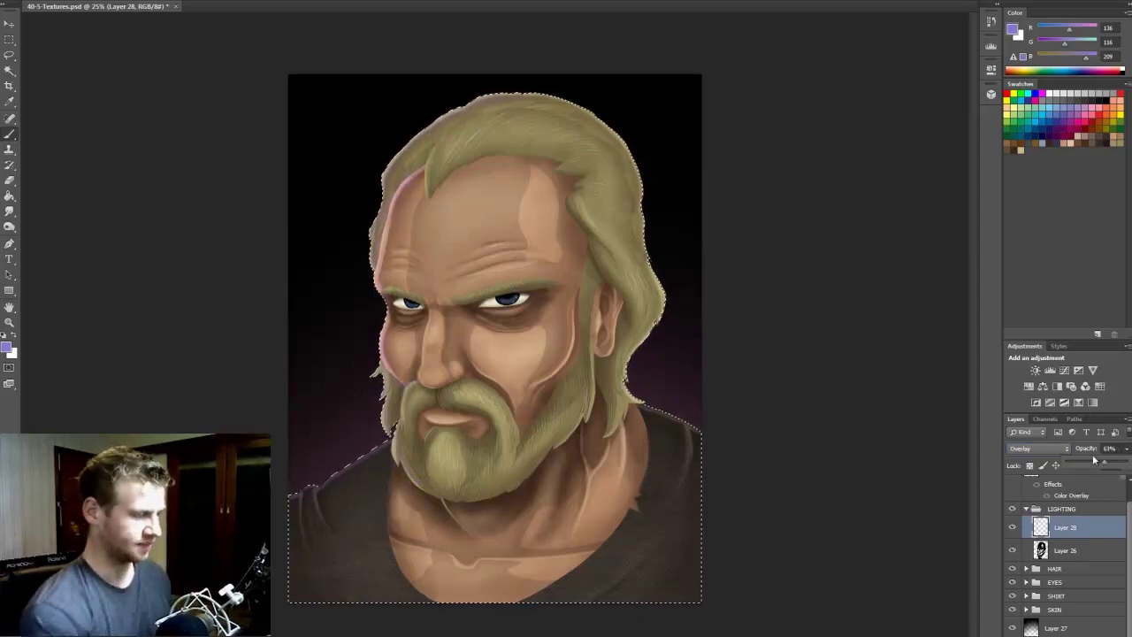
pyautogui.click(602, 334)
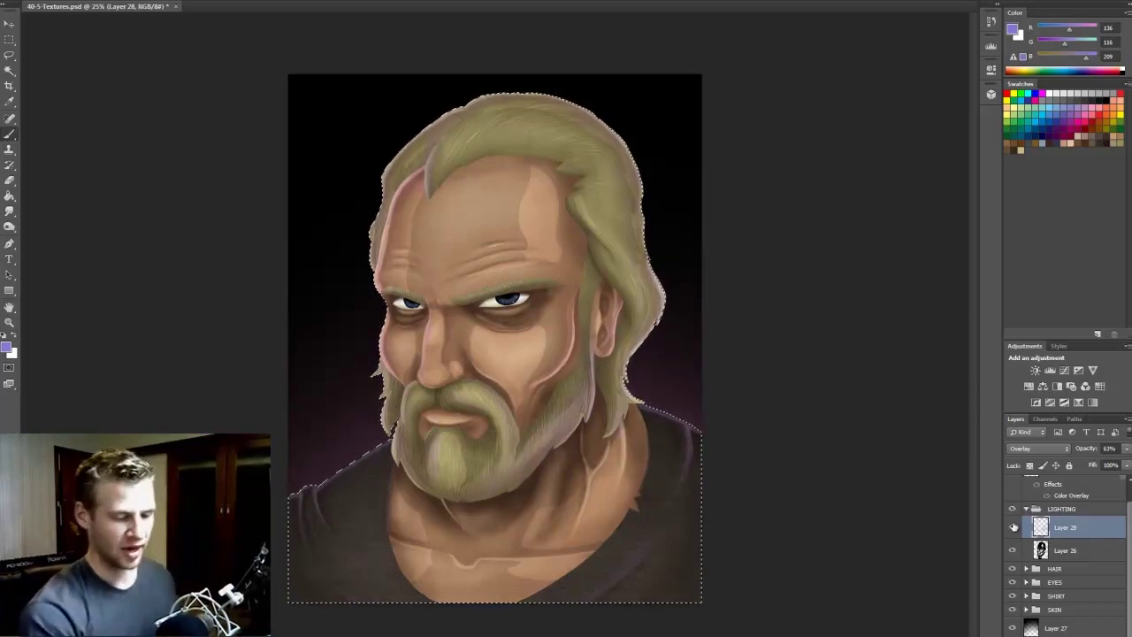
pyautogui.moveTo(1126, 449); pyautogui.dragTo(1093, 466)
# Add a new layer above the rim-light layer in the LIGHTING group and enlarge the soft brush
pyautogui.hotkey('ctrl', 'shift', 'alt', 'n')
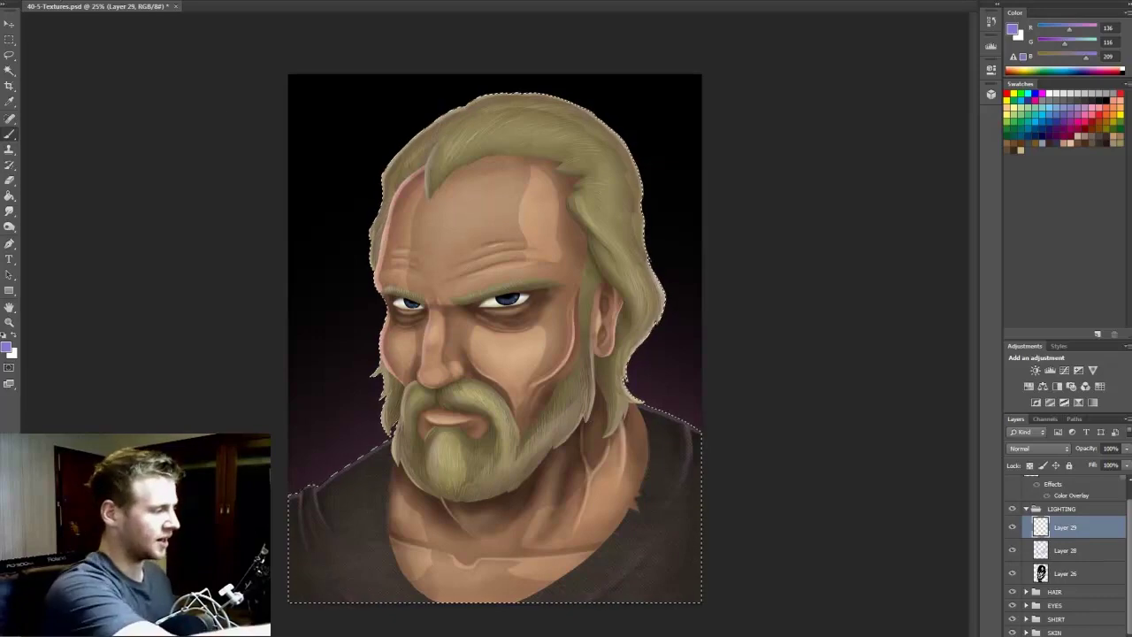
pyautogui.click(50, 1)
pyautogui.moveTo(78, 28); pyautogui.dragTo(96, 28)
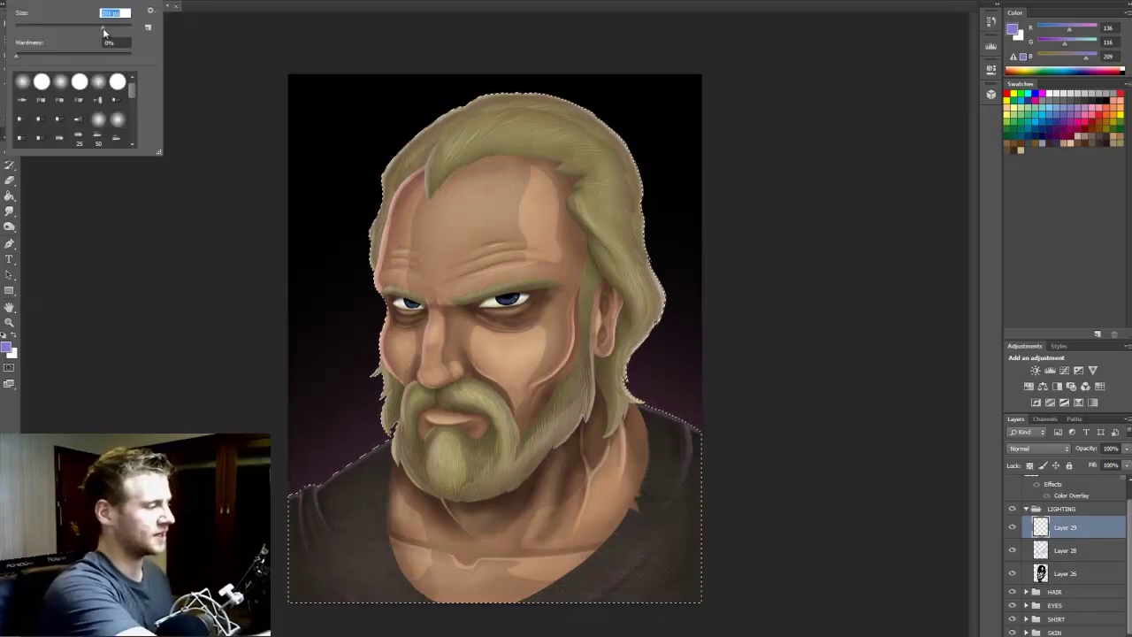
# Set the foreground color to pale blue, RGB 179, 225, 237, and brush soft light over the forehead and cheek
pyautogui.click(9, 347)
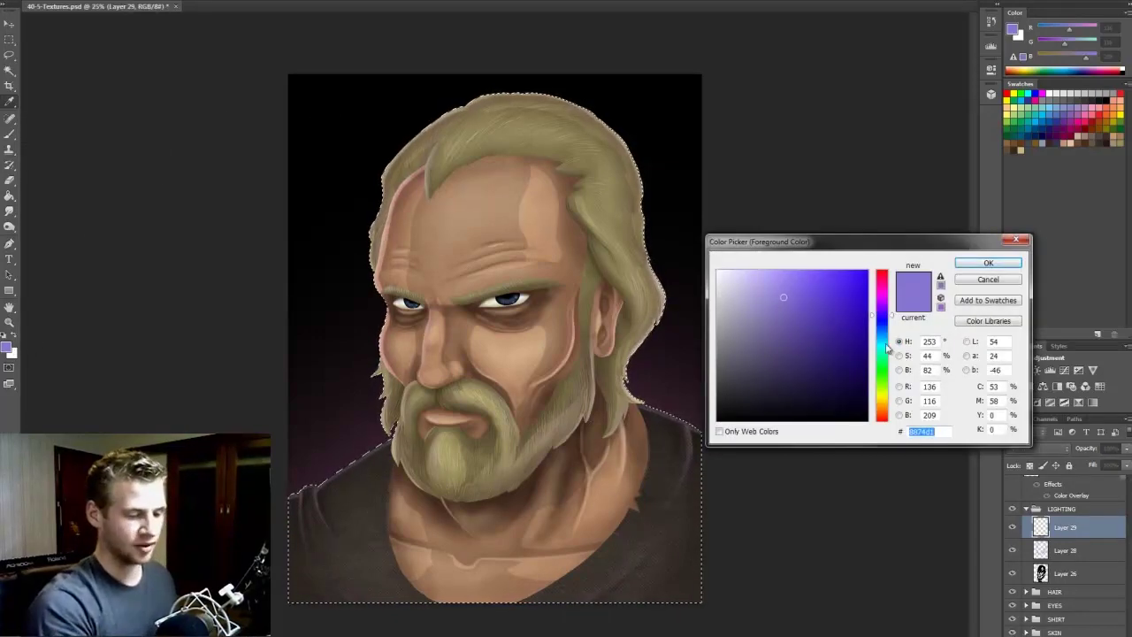
pyautogui.moveTo(882, 349); pyautogui.dragTo(882, 340)
pyautogui.click(753, 280)
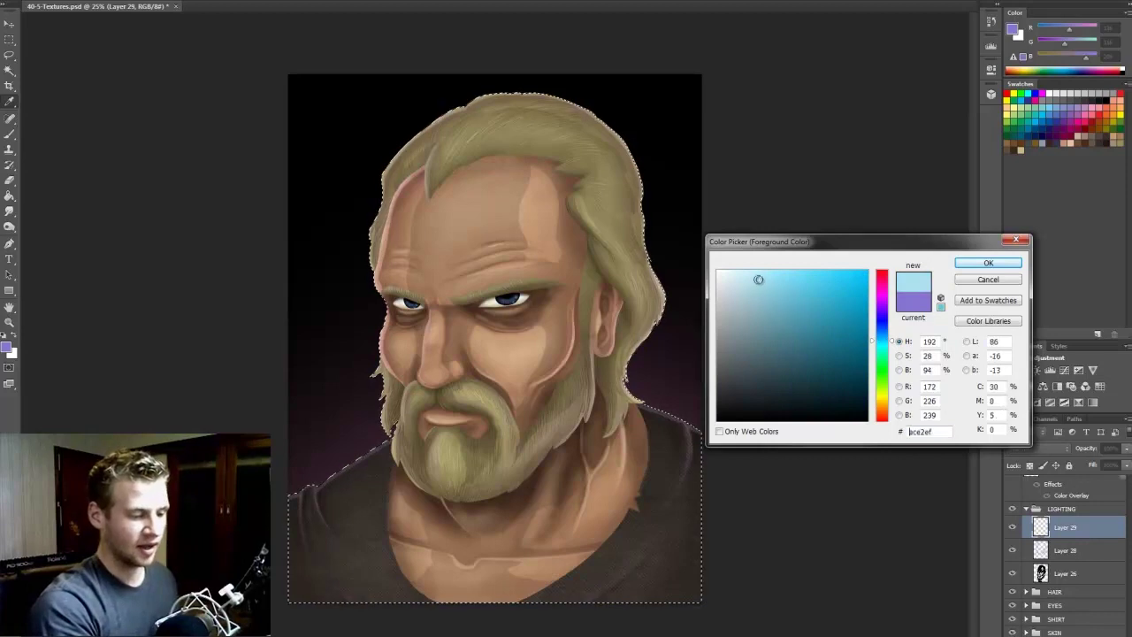
pyautogui.click(989, 263)
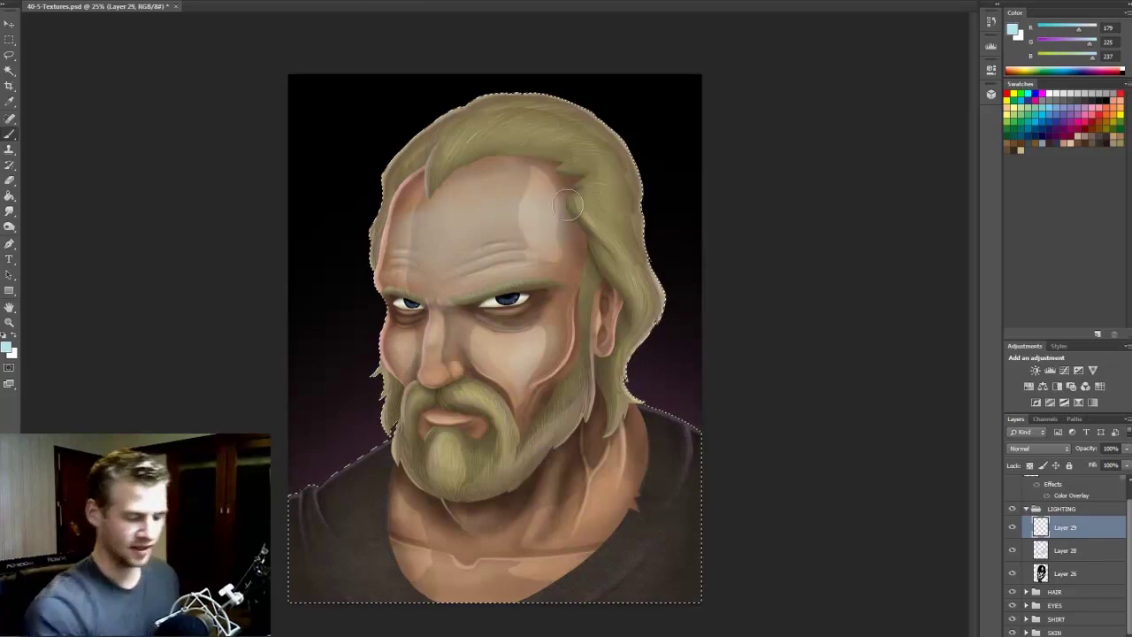
# Set the pale blue light layer's blend mode to Soft Light
pyautogui.click(1056, 450)
pyautogui.click(1055, 450)
pyautogui.press('Down')
pyautogui.press('Down')
pyautogui.press('Down')
pyautogui.press('Down')
pyautogui.scroll(-5, 1050, 452)
pyautogui.scroll(-3, 1051, 452)
pyautogui.scroll(-1, 1050, 452)
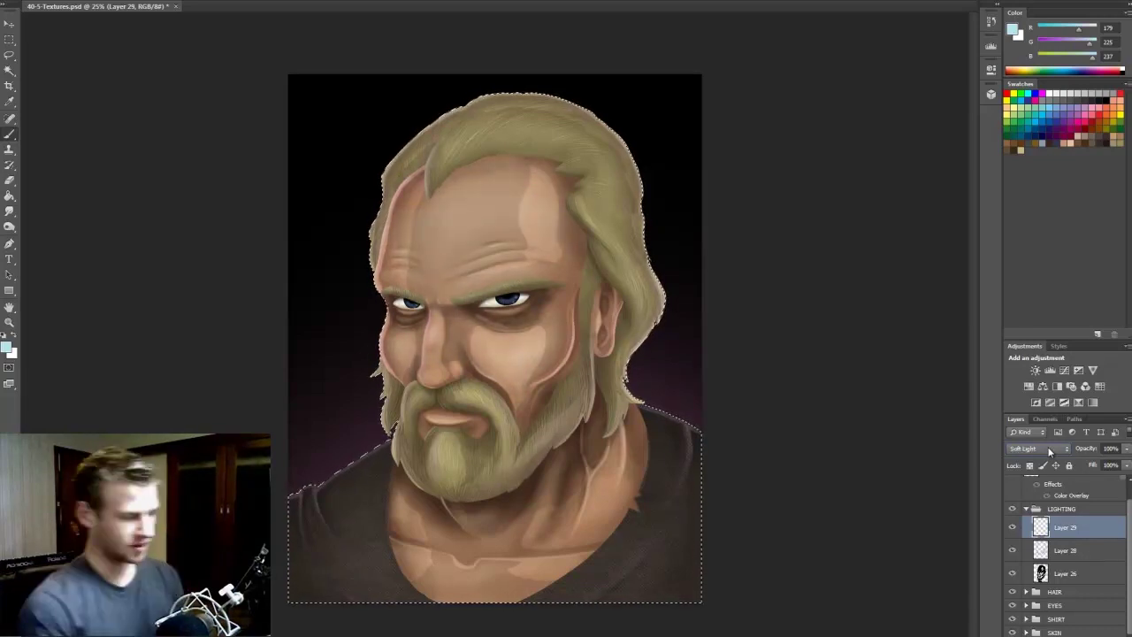
# Toggle the pale blue light layer's visibility to compare the face with and without it
pyautogui.click(1012, 529)
pyautogui.click(1012, 529)
pyautogui.click(1012, 529)
pyautogui.click(1012, 529)
pyautogui.click(1012, 527)
pyautogui.click(1012, 527)
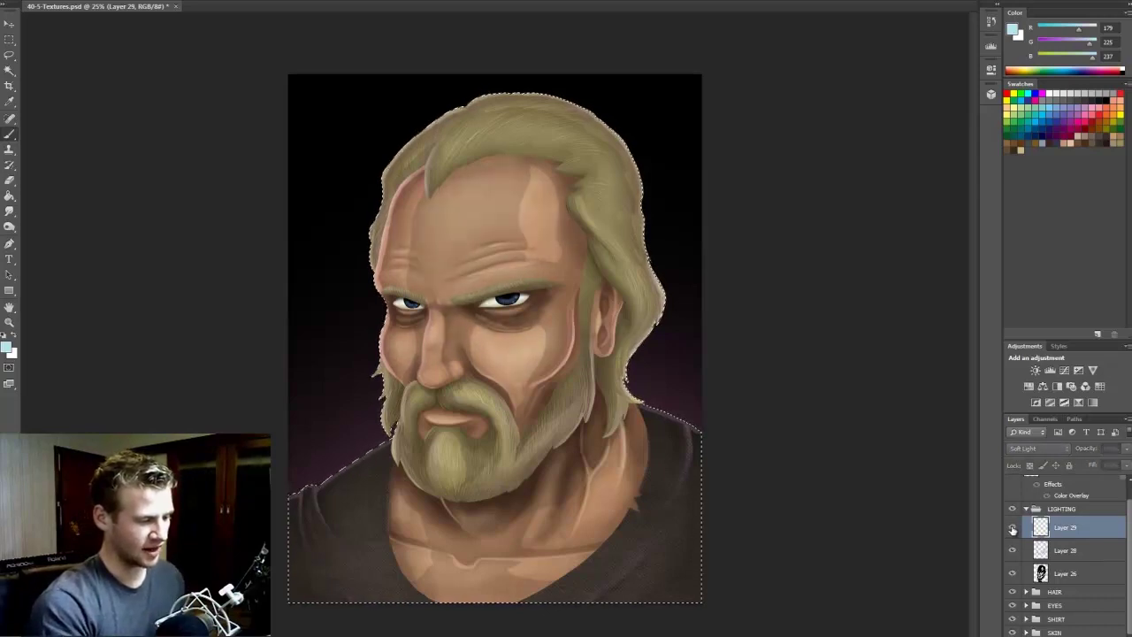
pyautogui.click(1012, 527)
pyautogui.click(1012, 527)
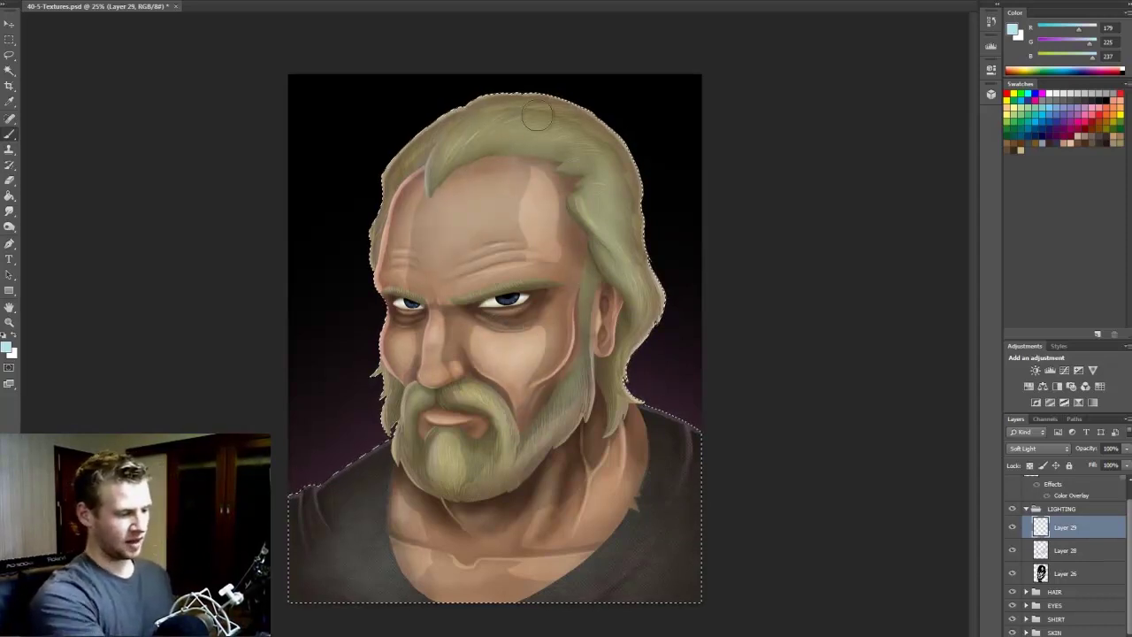
# Deselect the figure and lower the pale blue light layer's opacity to 60%
pyautogui.hotkey('ctrl', 'd')
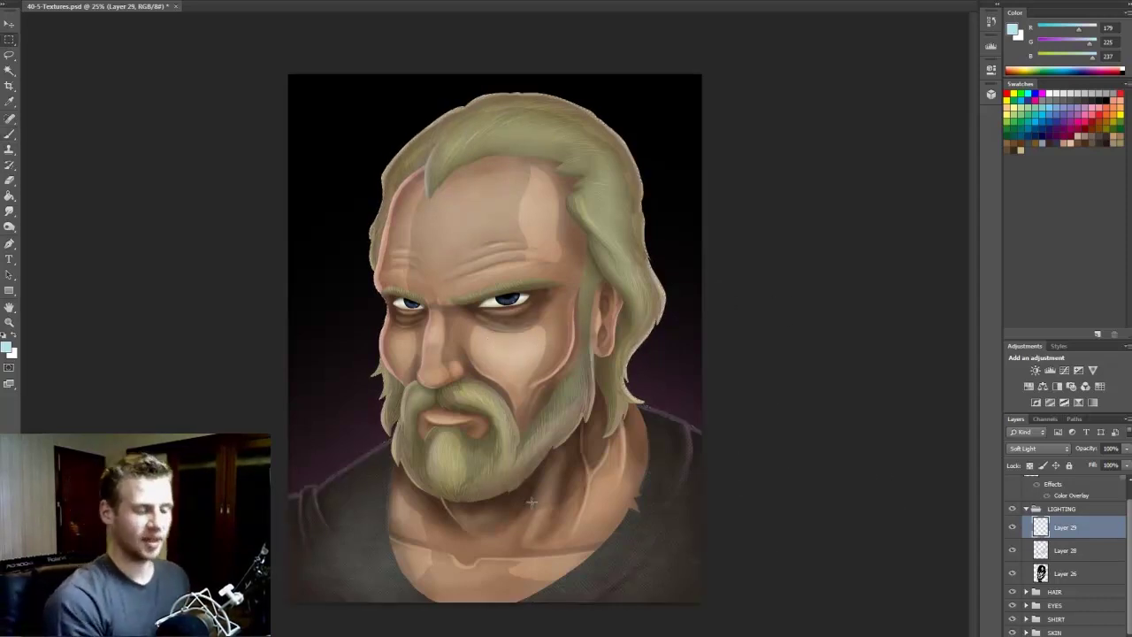
pyautogui.click(1127, 448)
pyautogui.moveTo(1119, 465); pyautogui.dragTo(1103, 465)
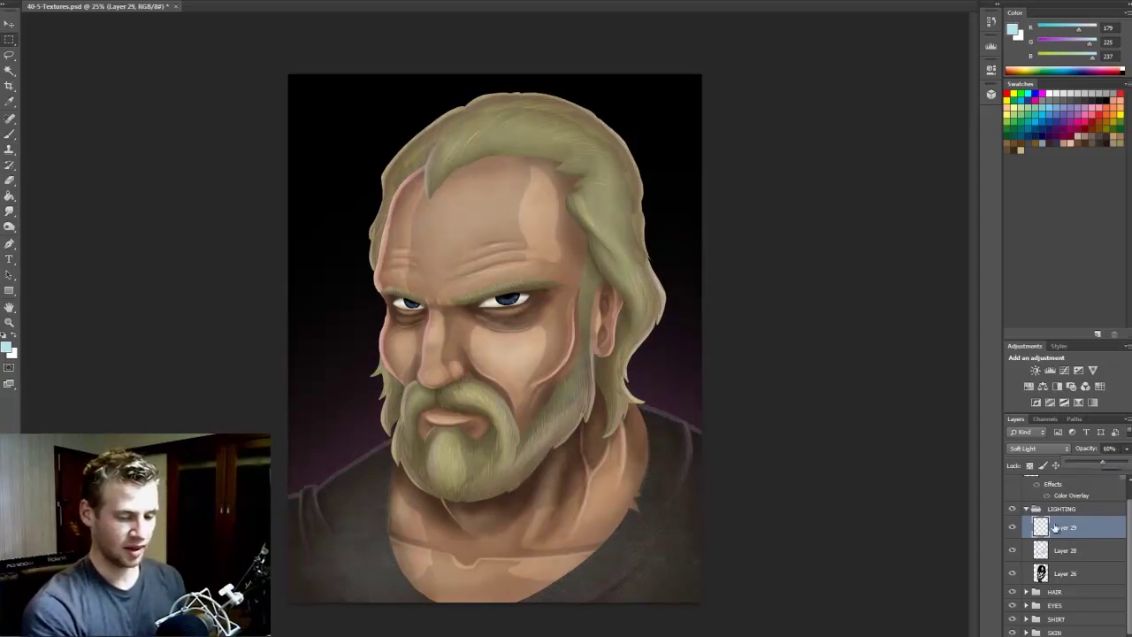
# Select the violet rim-light layer and try other blend modes at 100% opacity, going back to Normal
pyautogui.click(1058, 550)
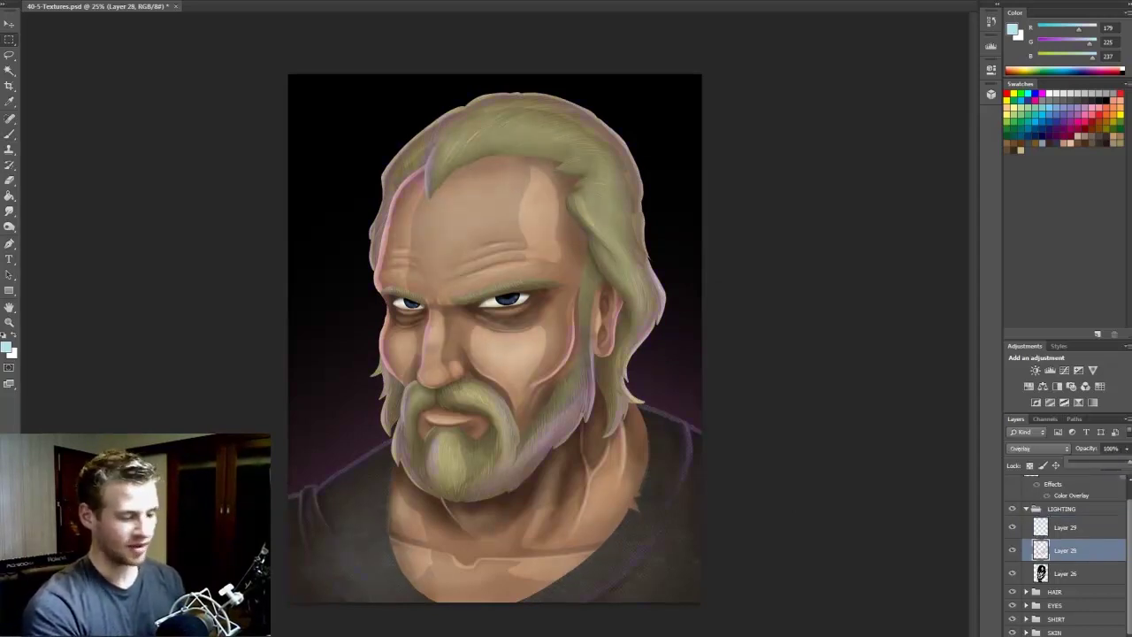
pyautogui.click(1036, 447)
pyautogui.click(1037, 445)
pyautogui.press('Up')
pyautogui.press('Up')
pyautogui.press('Up')
pyautogui.press('Up')
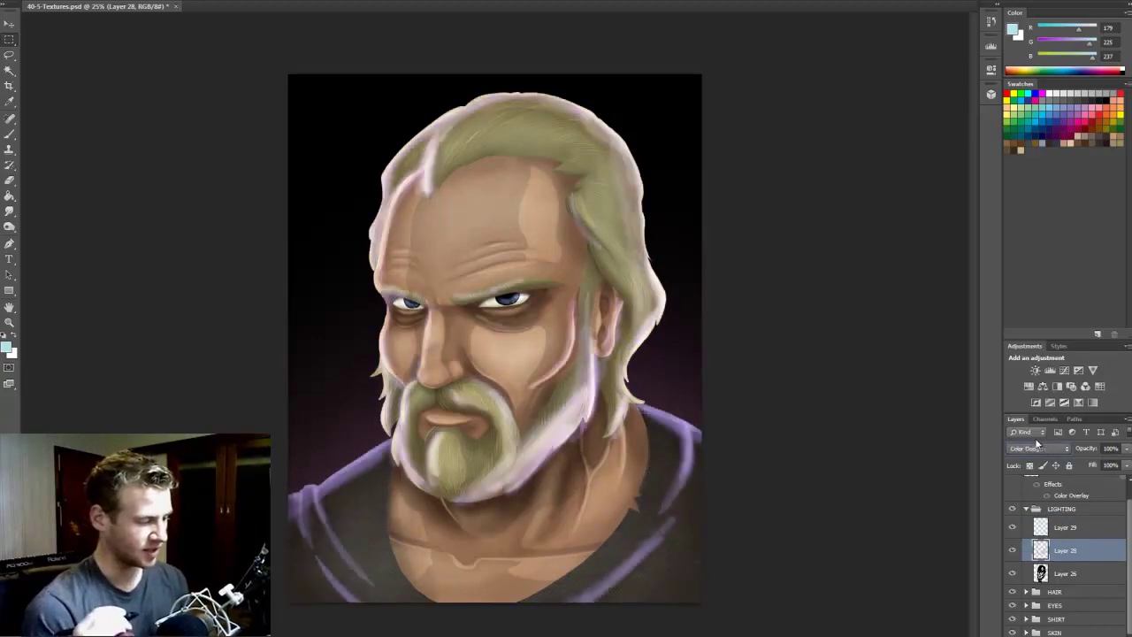
pyautogui.scroll(3, 1037, 448)
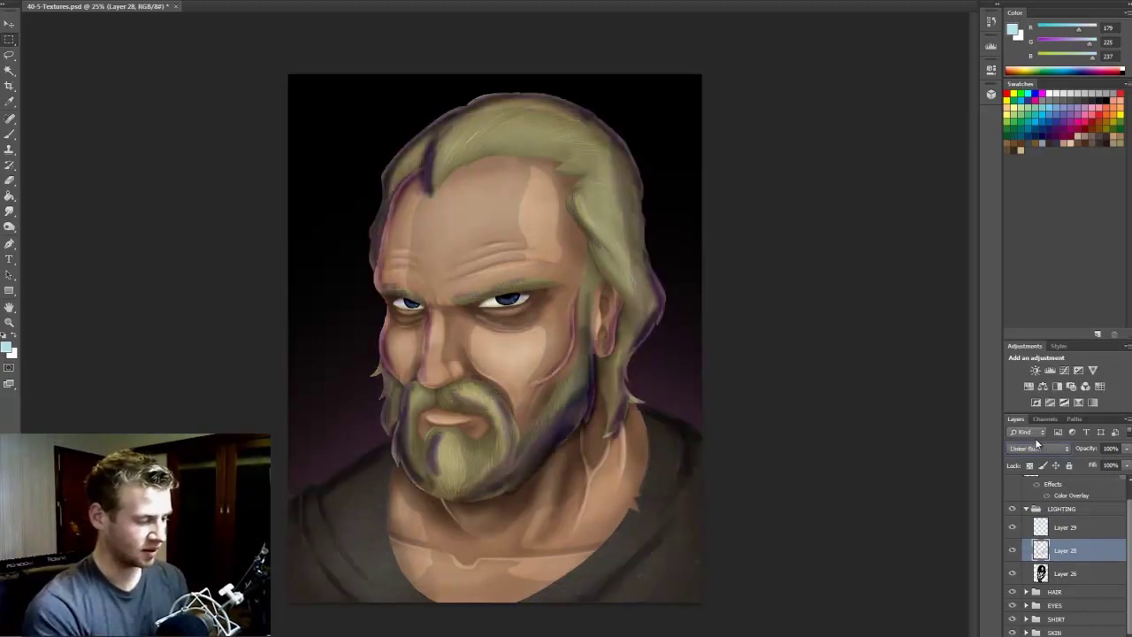
pyautogui.press('Up')
pyautogui.press('Up')
pyautogui.press('Down')
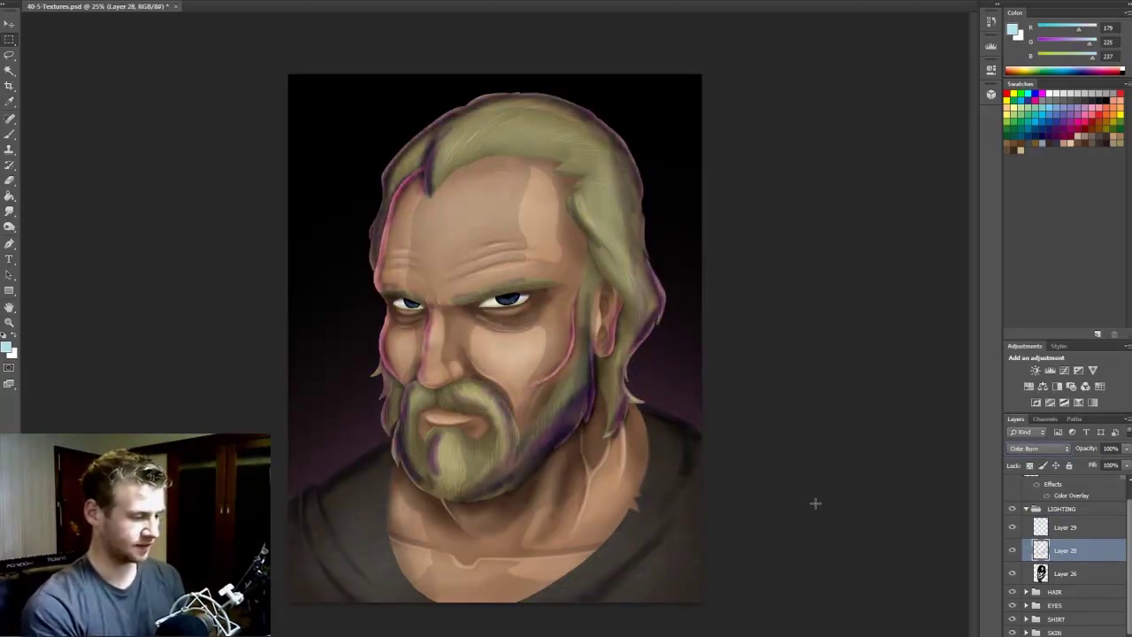
pyautogui.press('Up')
pyautogui.press('Up')
pyautogui.press('Up')
pyautogui.press('Up')
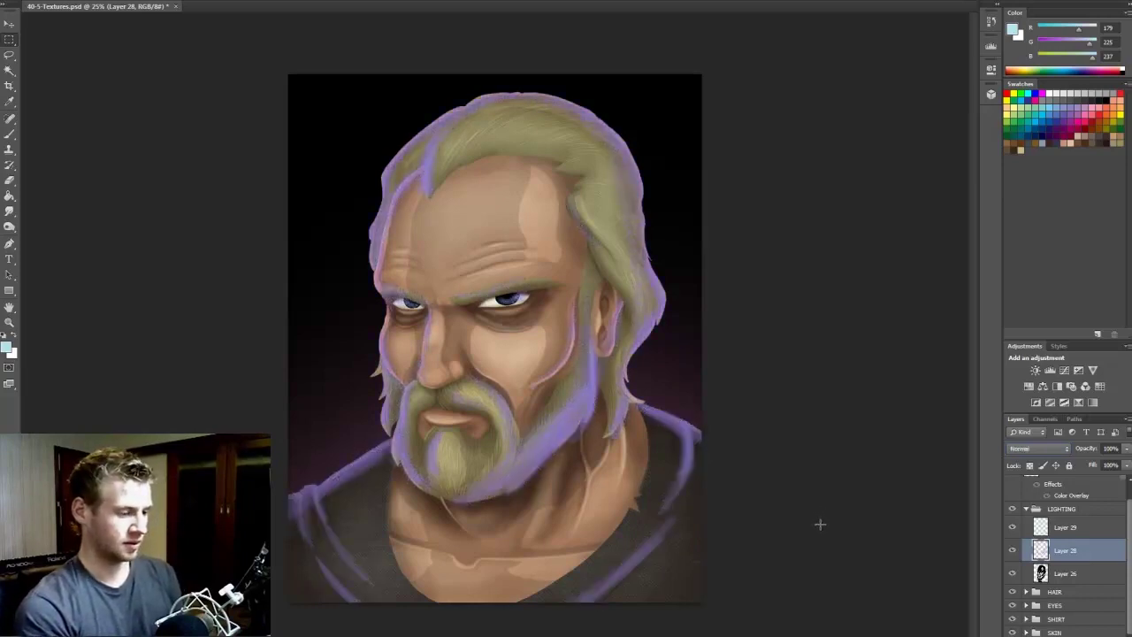
# Try the rim-light layer in Normal mode at about 28% opacity, and return it to 100%
pyautogui.click(1126, 448)
pyautogui.moveTo(1117, 462); pyautogui.dragTo(1092, 466)
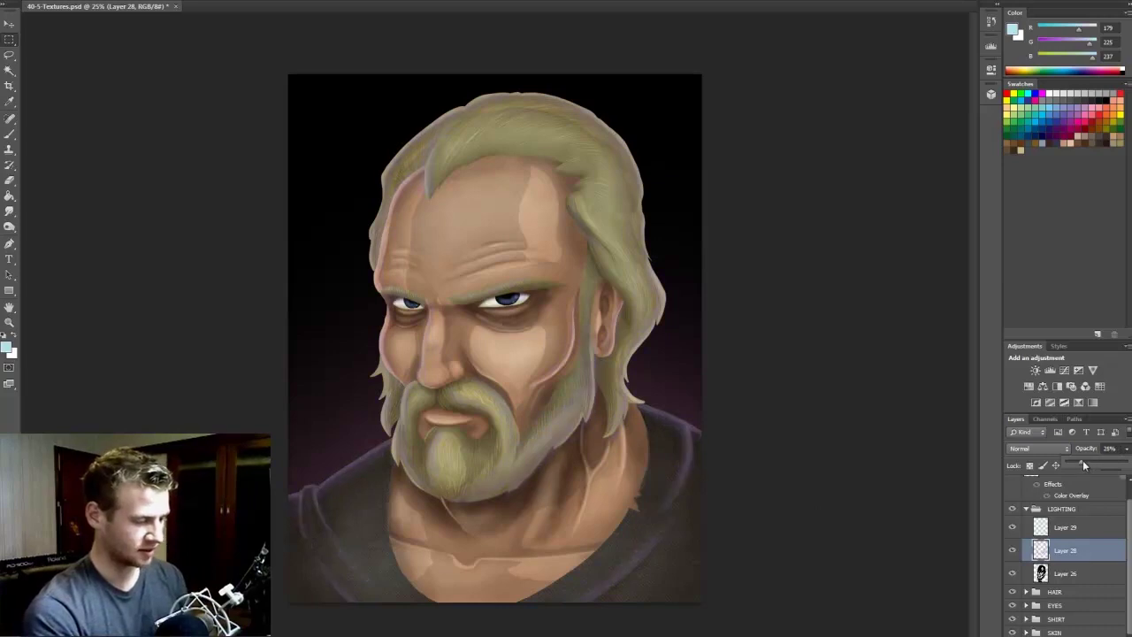
pyautogui.moveTo(1082, 457); pyautogui.dragTo(1124, 462)
# Try the Divide blend mode at 33% opacity on the rim-light layer and compare it with the layer hidden
pyautogui.click(1037, 449)
pyautogui.click(1027, 416)
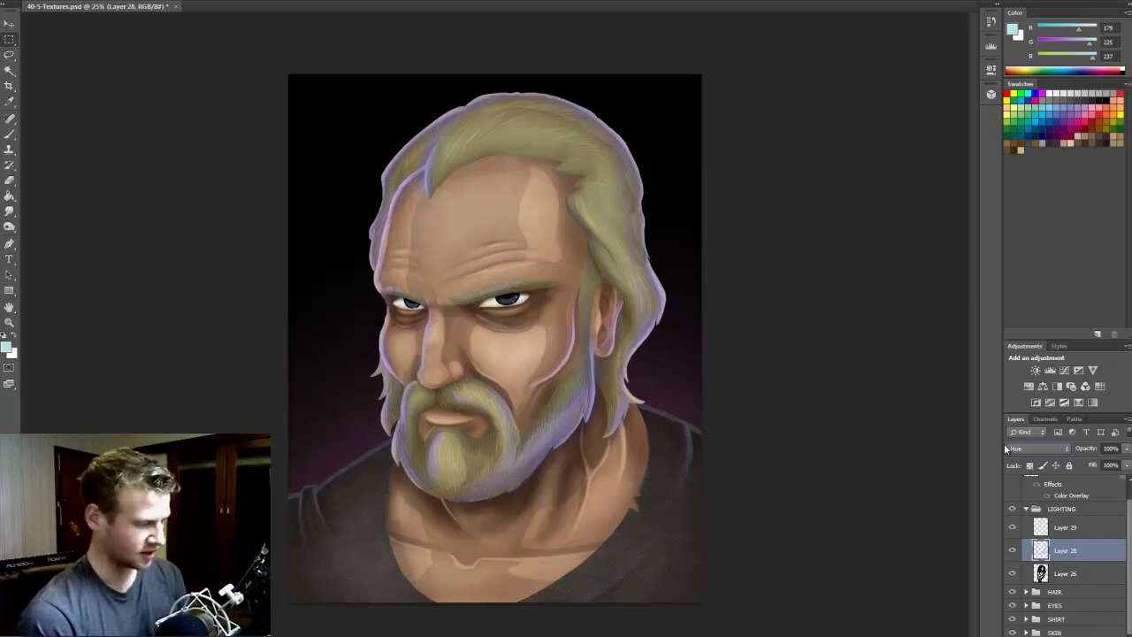
pyautogui.press('Up')
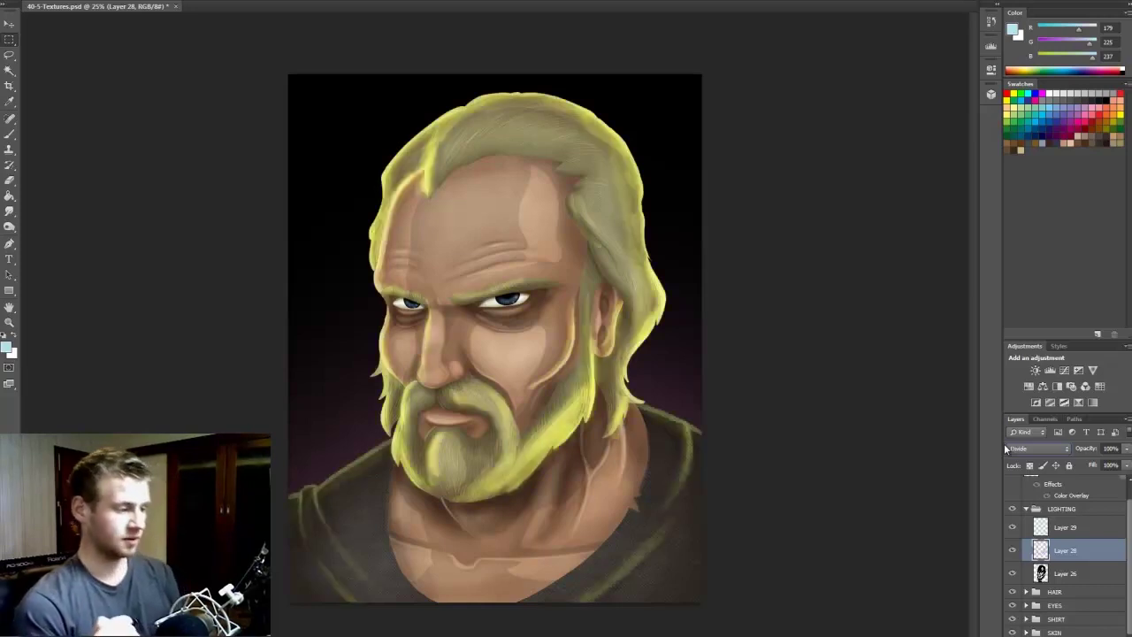
pyautogui.click(1126, 449)
pyautogui.moveTo(1124, 462); pyautogui.dragTo(1084, 462)
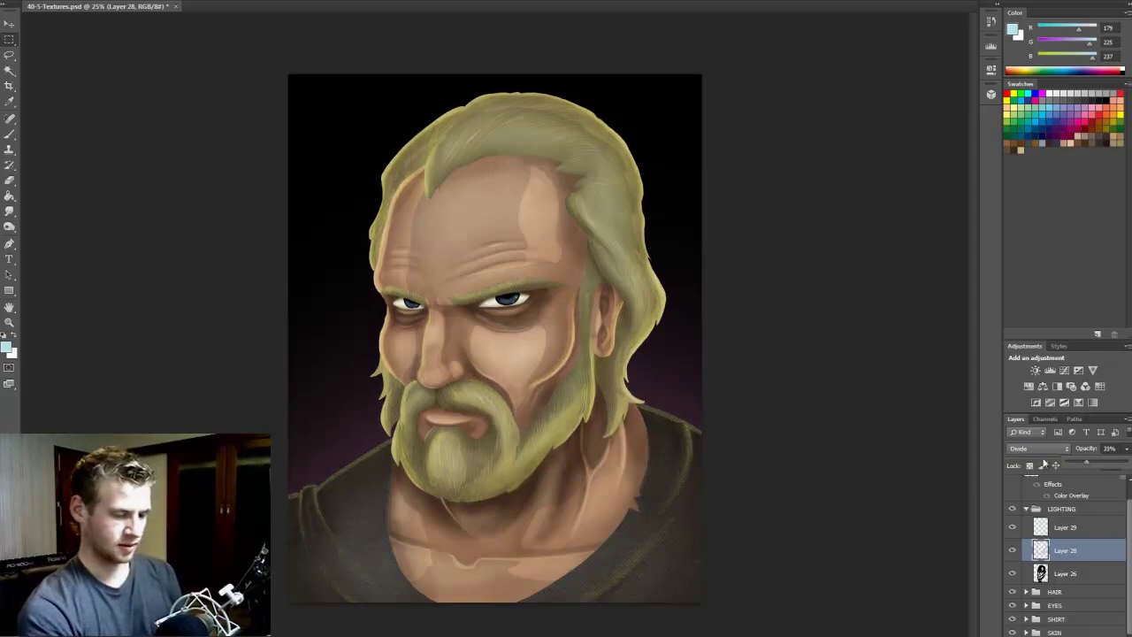
pyautogui.click(1012, 550)
pyautogui.click(1012, 550)
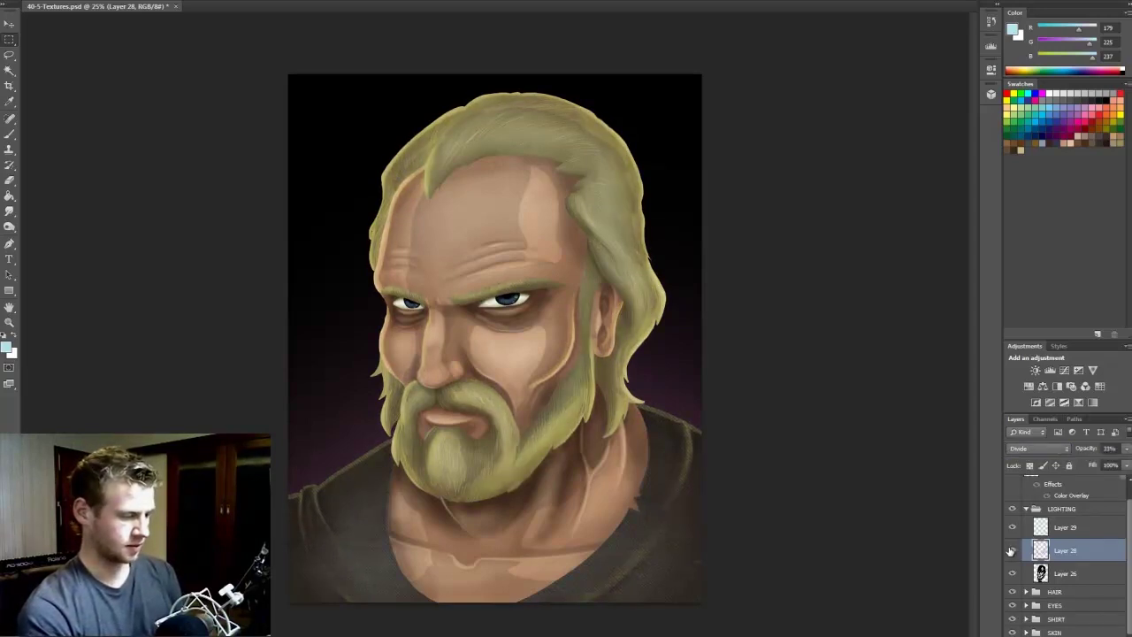
pyautogui.click(1012, 551)
pyautogui.click(1012, 550)
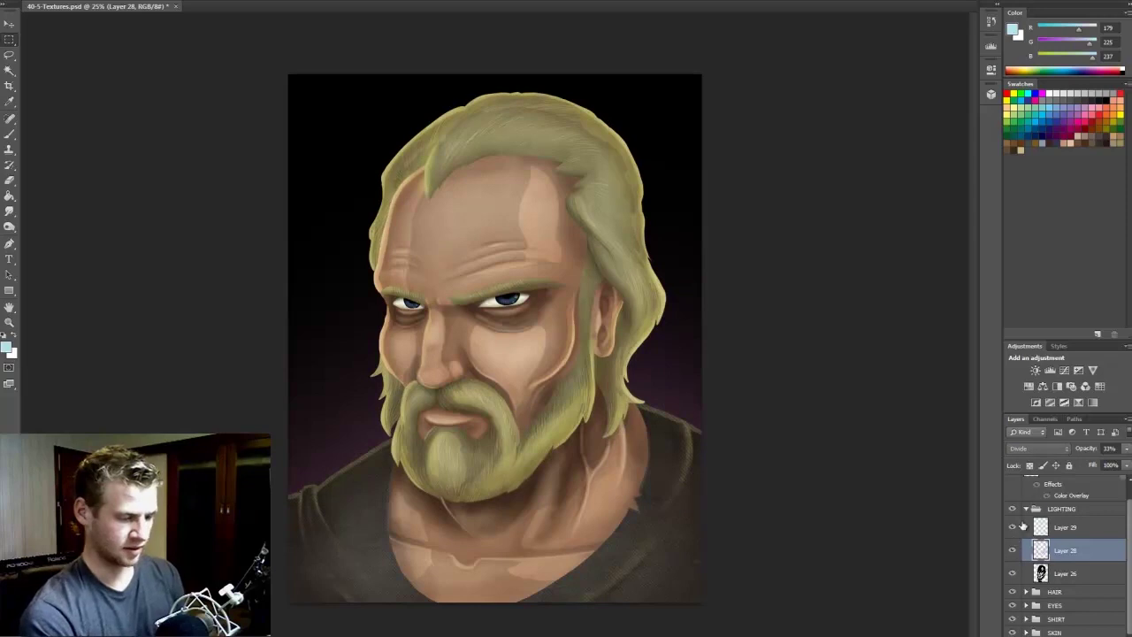
# Set the violet rim-light layer's blend mode to Vivid Light and its opacity to 14%
pyautogui.click(1127, 450)
pyautogui.click(1118, 463)
pyautogui.click(1043, 449)
pyautogui.click(1034, 446)
pyautogui.scroll(4, 1033, 448)
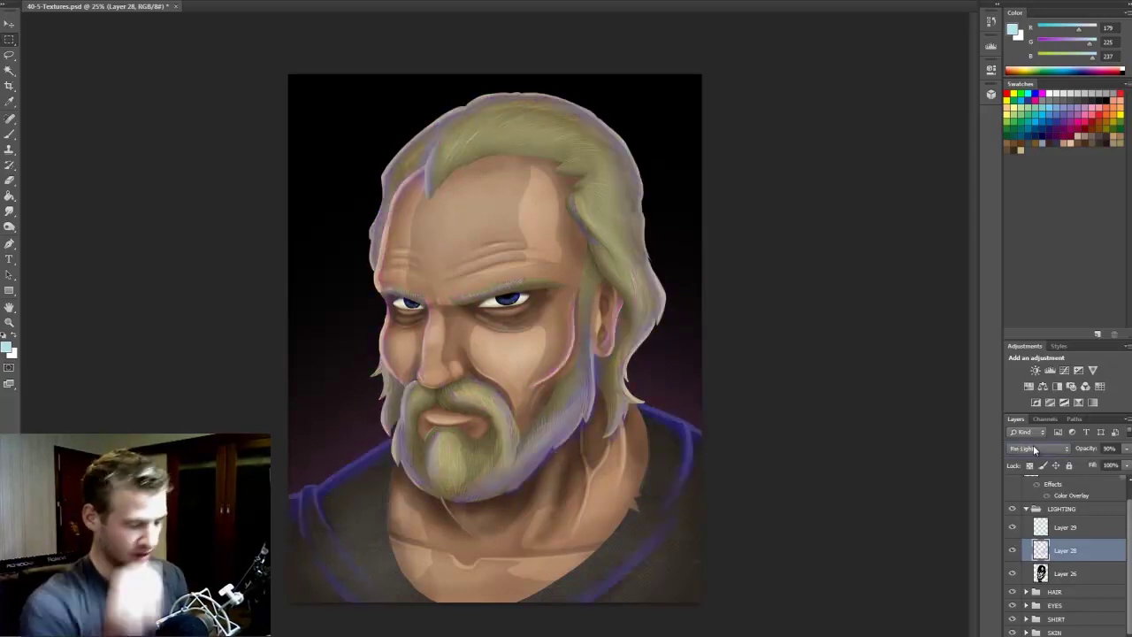
pyautogui.press('Up')
pyautogui.press('Up')
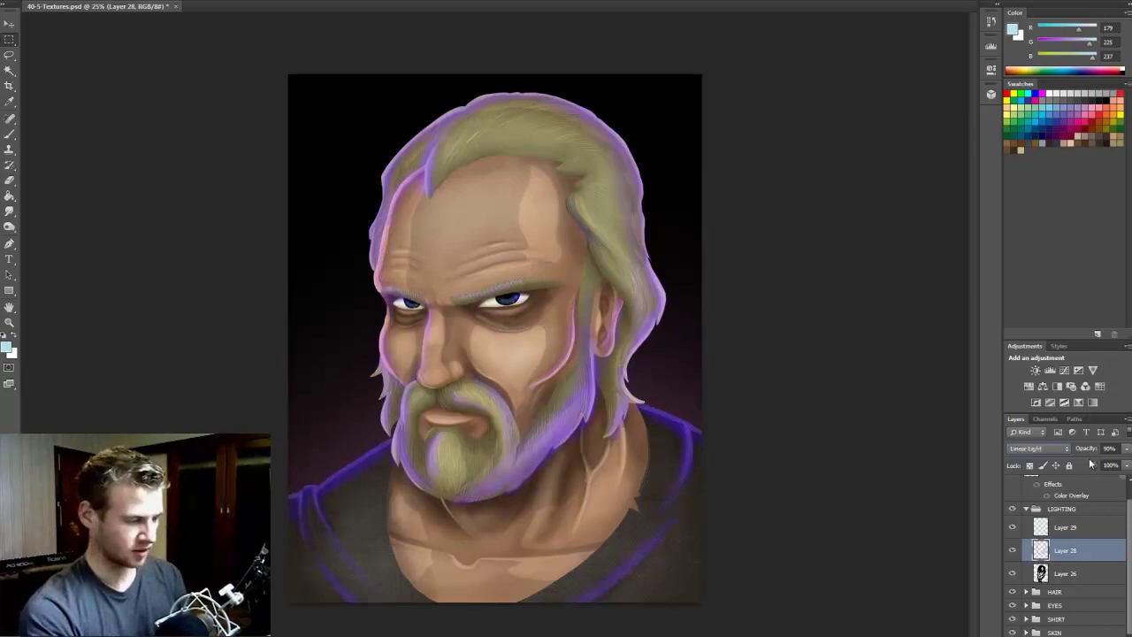
pyautogui.press('Up')
pyautogui.press('Down')
pyautogui.press('Up')
pyautogui.press('Down')
pyautogui.click(1124, 449)
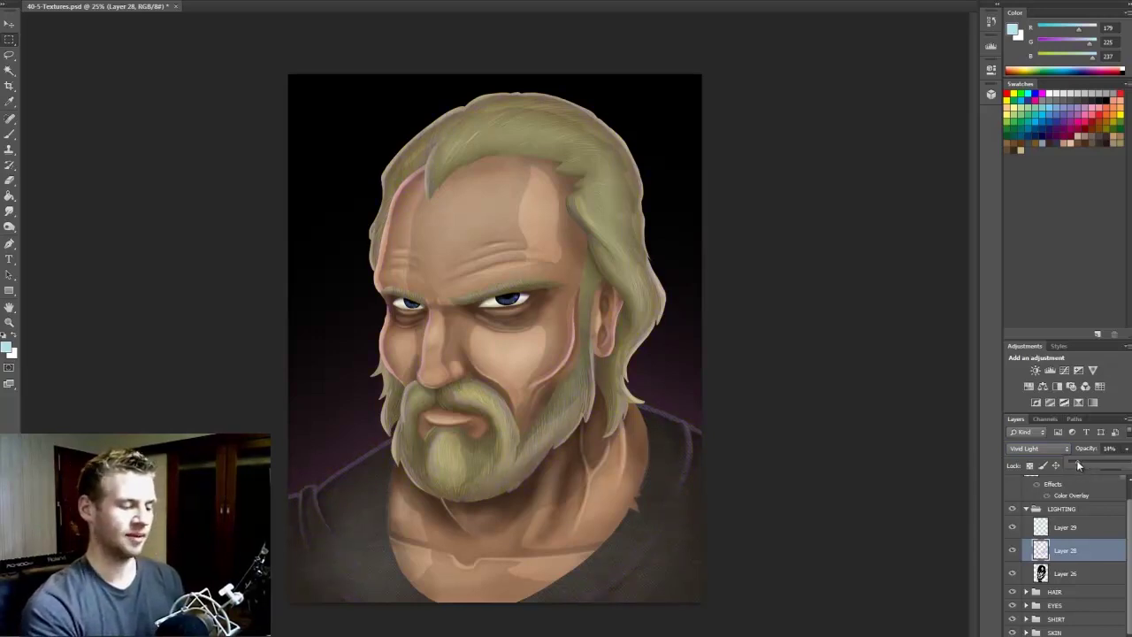
# Toggle the violet rim-light layer's visibility to compare the portrait with and without the rim light
pyautogui.click(1012, 553)
pyautogui.click(1012, 553)
pyautogui.click(1012, 553)
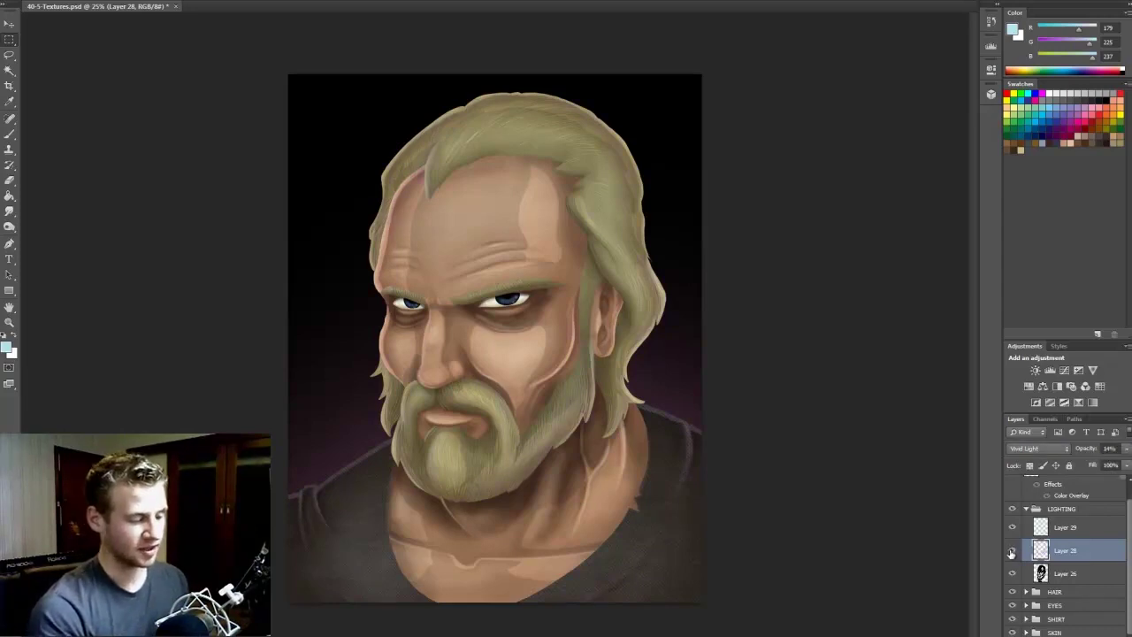
pyautogui.click(1013, 550)
pyautogui.click(1012, 551)
pyautogui.click(1012, 552)
pyautogui.click(1013, 552)
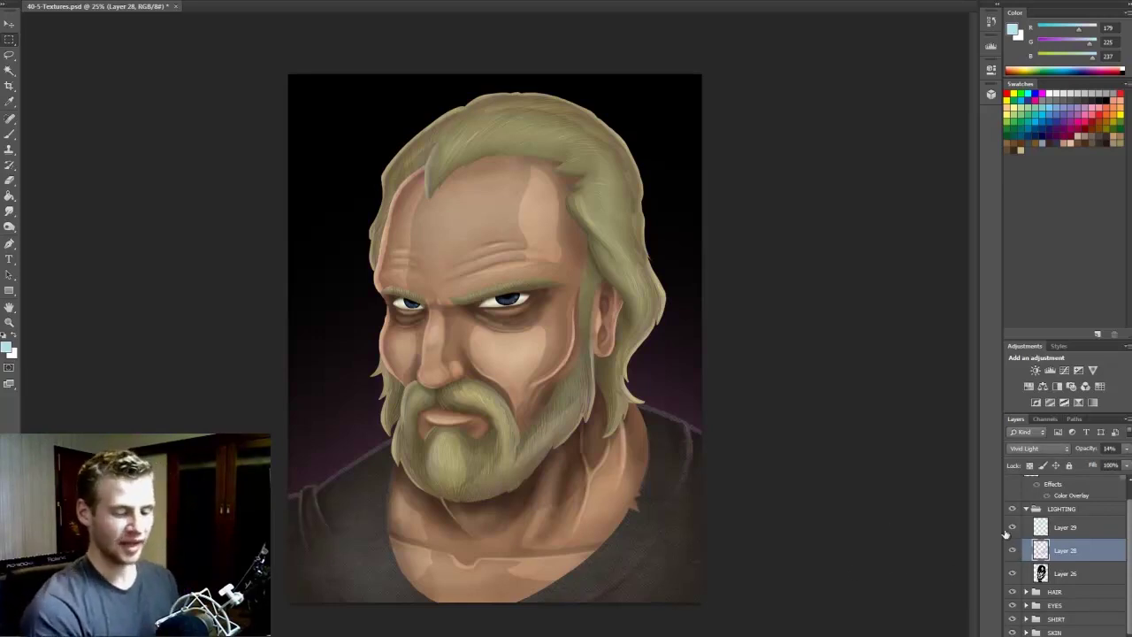
# Toggle the visibility of the pale blue light layer and the rim-light layer to compare their effect on the face
pyautogui.click(1013, 552)
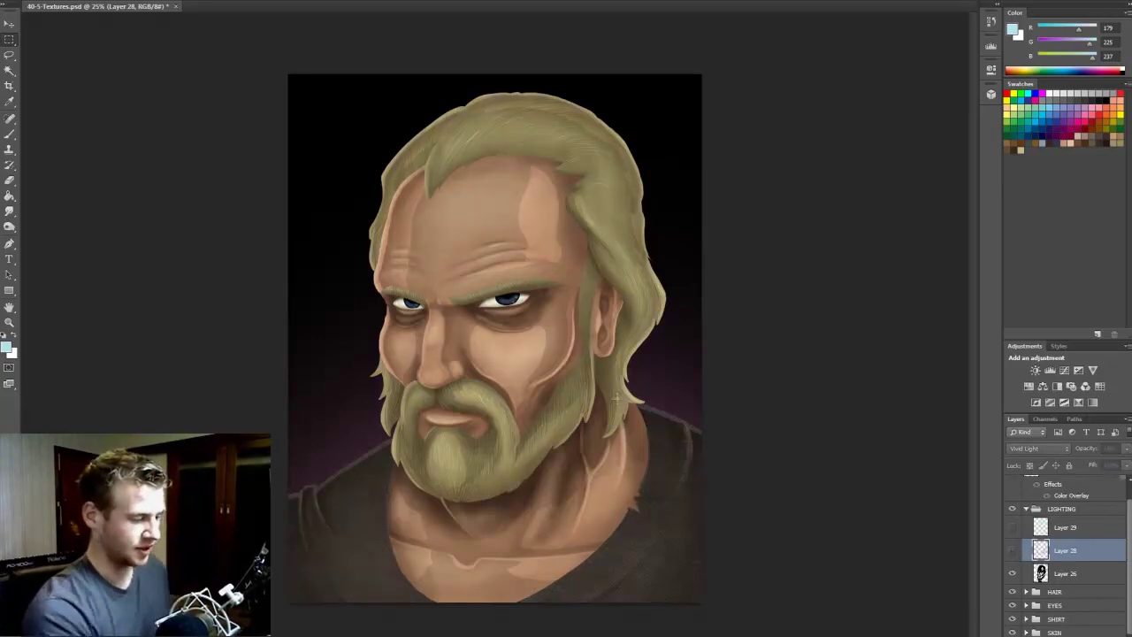
pyautogui.hotkey('ctrl', '+')
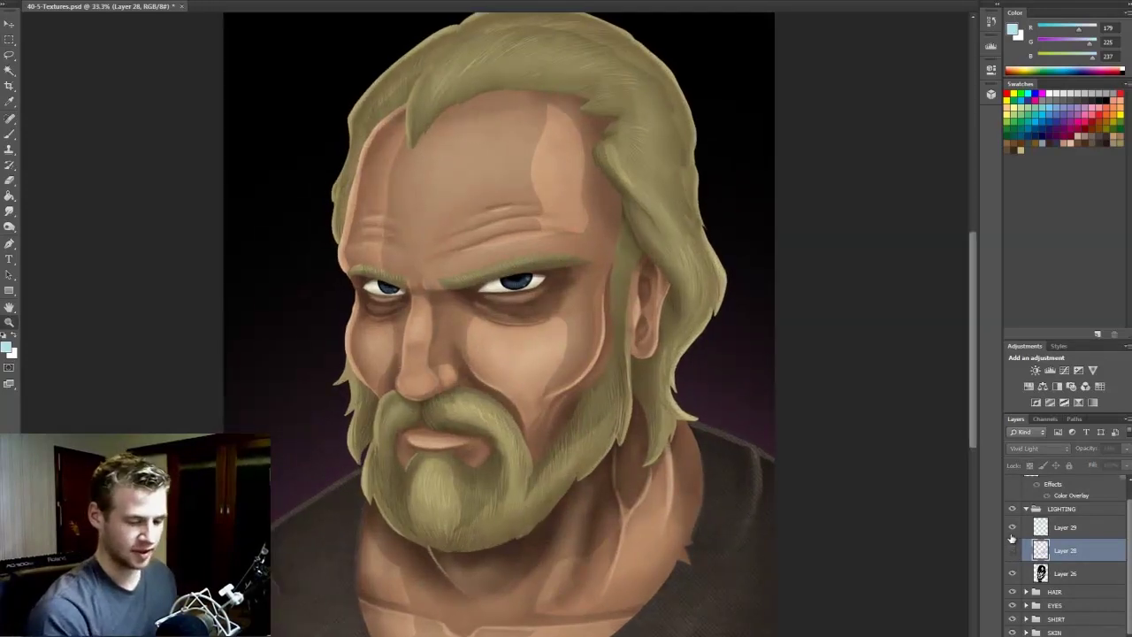
pyautogui.click(1012, 552)
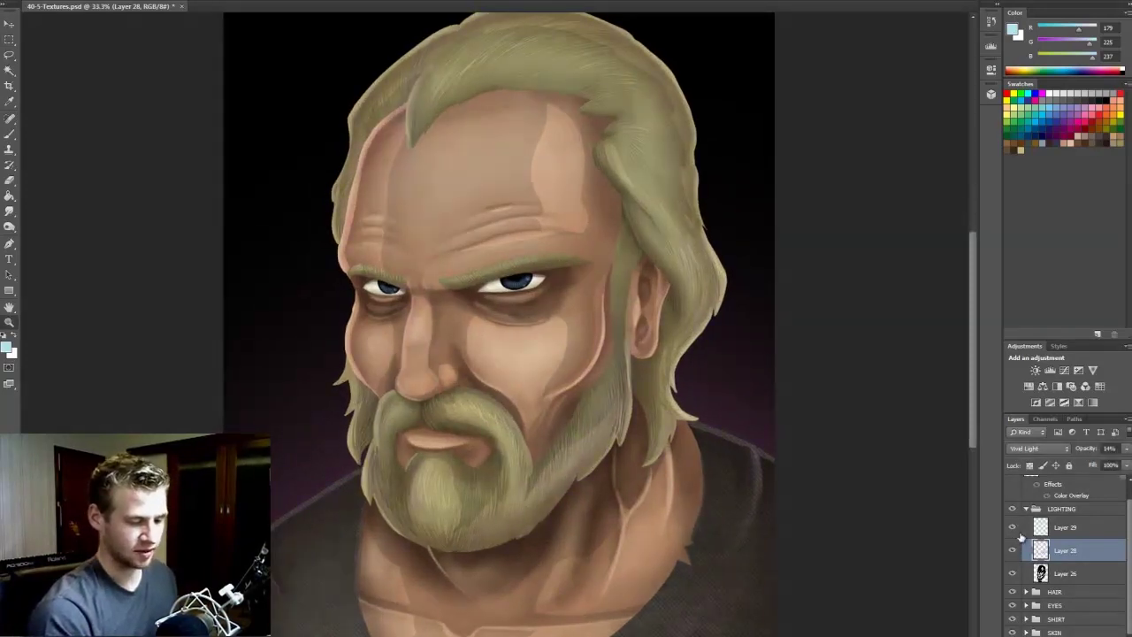
pyautogui.moveTo(1015, 530); pyautogui.dragTo(1013, 555)
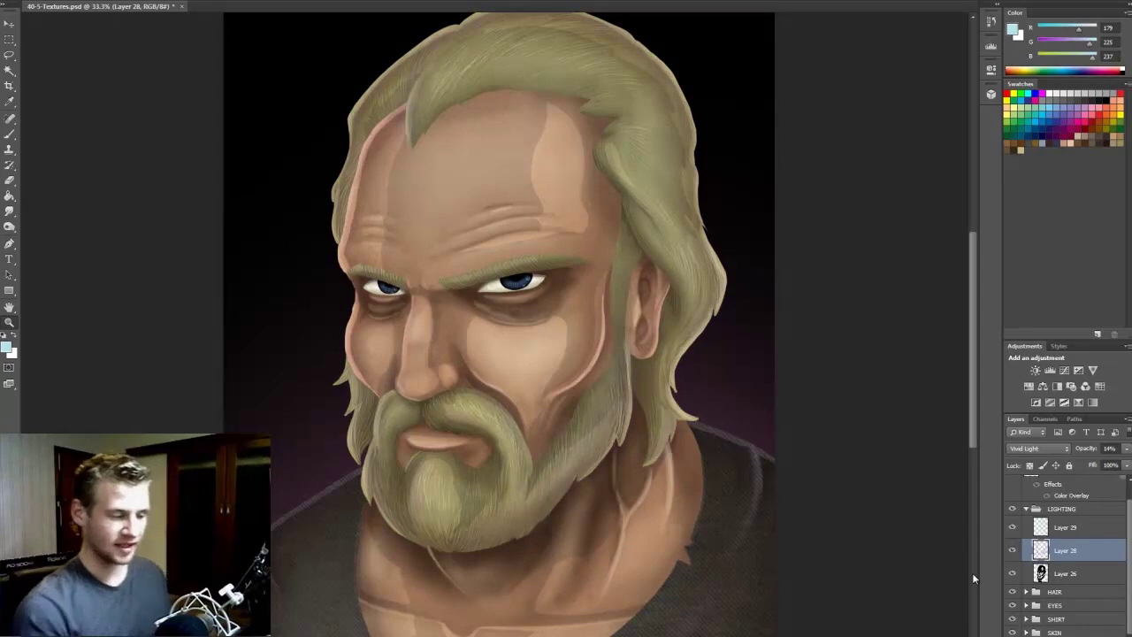
pyautogui.click(1013, 551)
pyautogui.click(1013, 551)
# Create a new layer above Layer 29 in the LIGHTING group and set the foreground colour to soft yellow, RGB 255, 247, 118
pyautogui.click(1083, 529)
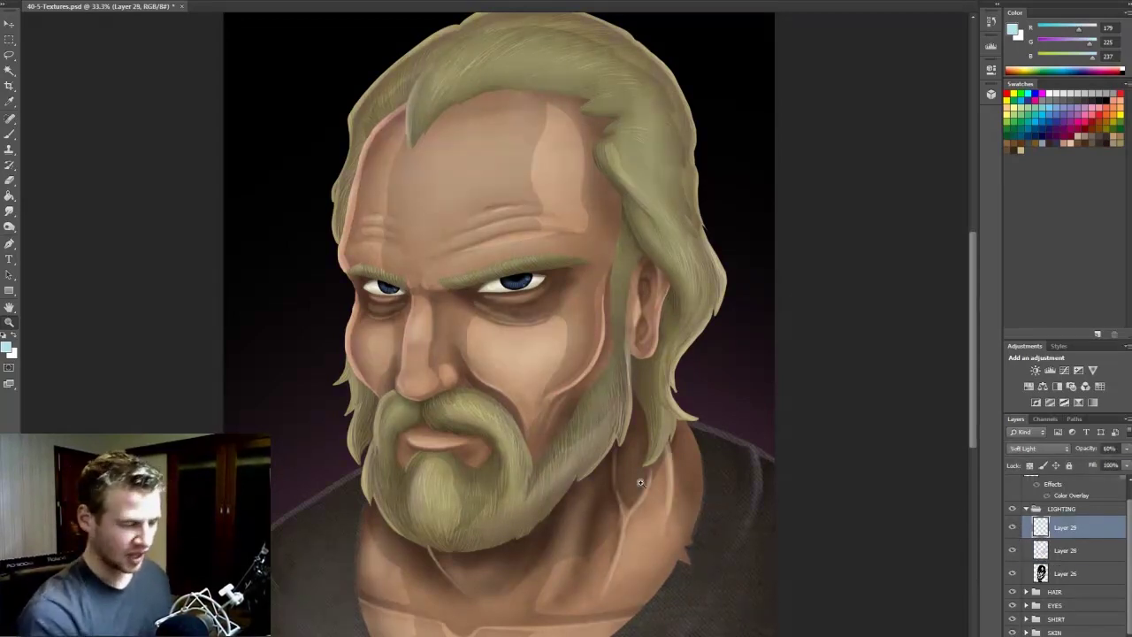
pyautogui.press('x')
pyautogui.rightClick(517, 429)
pyautogui.click(575, 498)
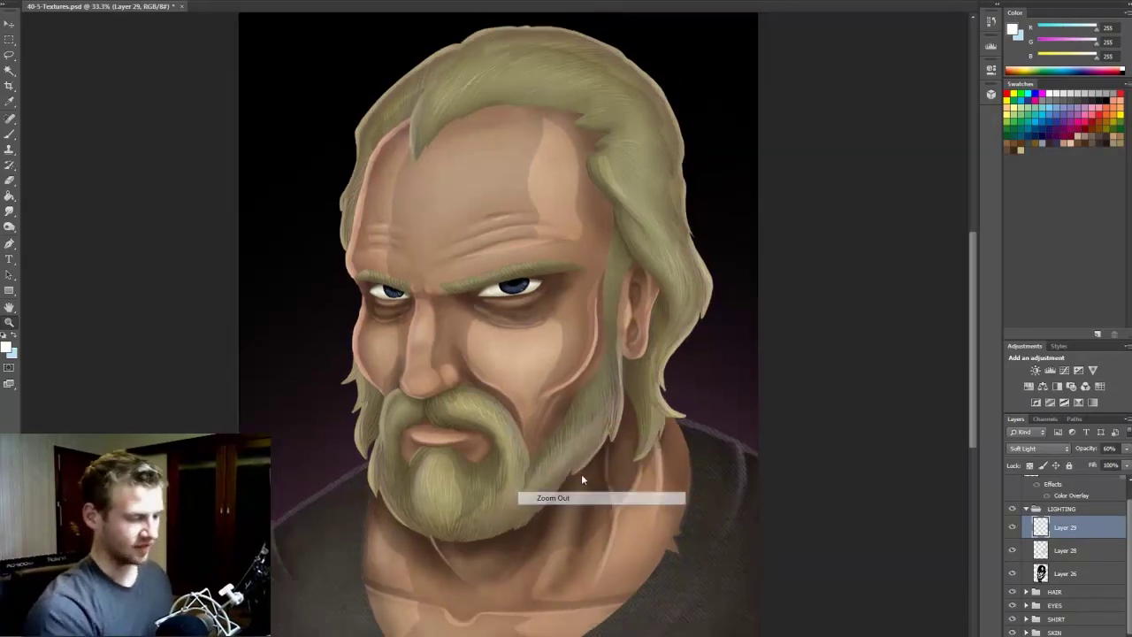
pyautogui.hotkey('ctrl', 'shift', 'alt', 'n')
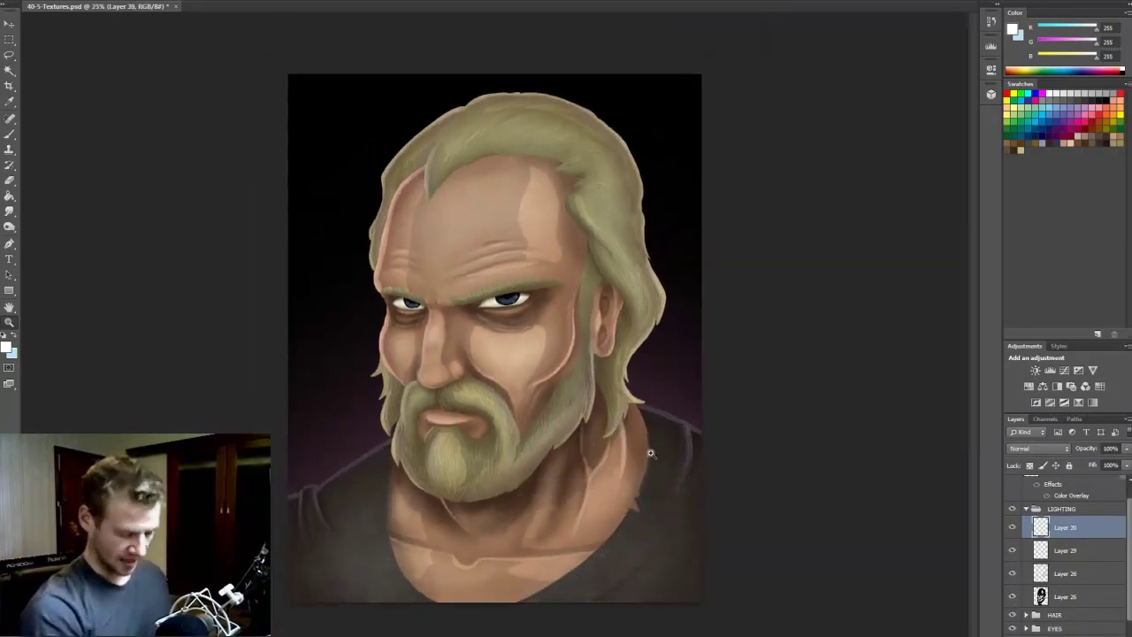
pyautogui.click(7, 347)
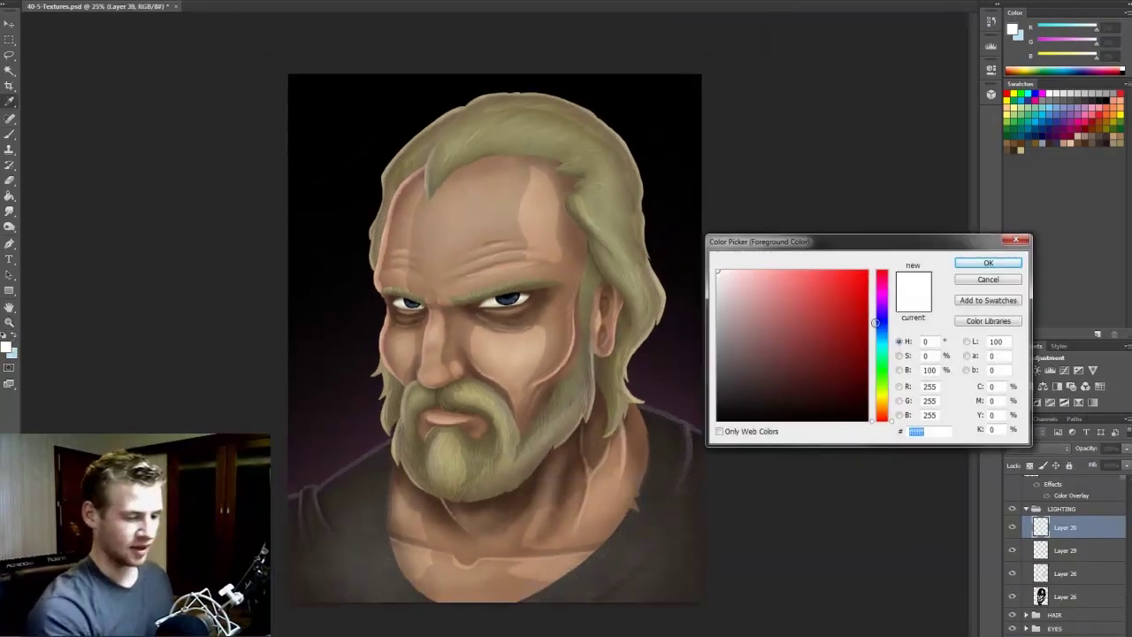
pyautogui.click(885, 398)
pyautogui.click(798, 271)
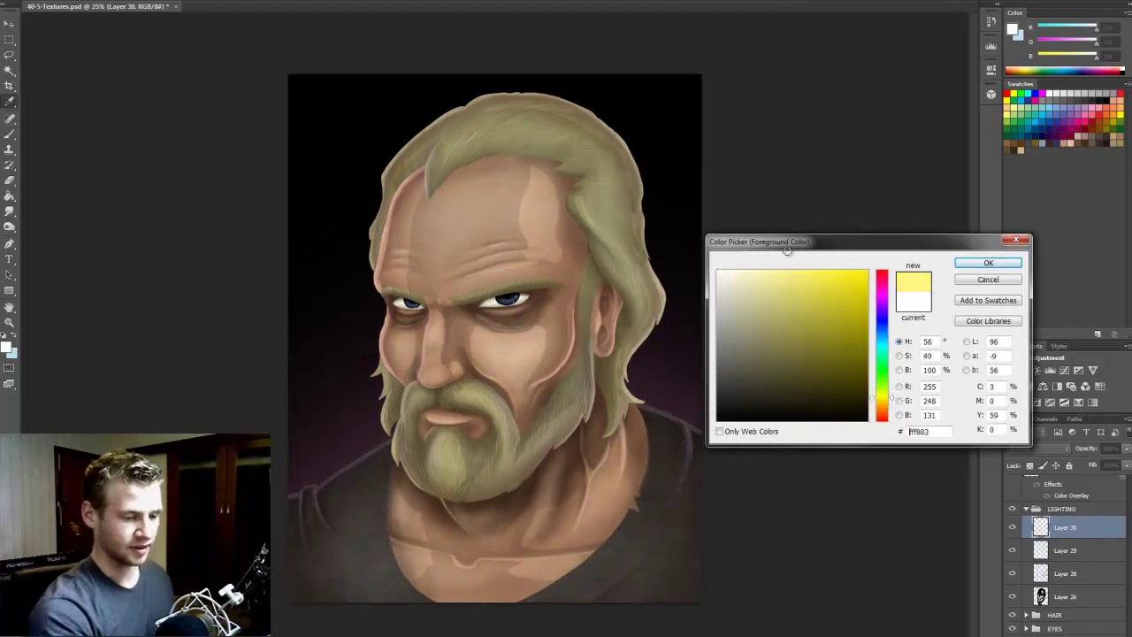
pyautogui.click(973, 266)
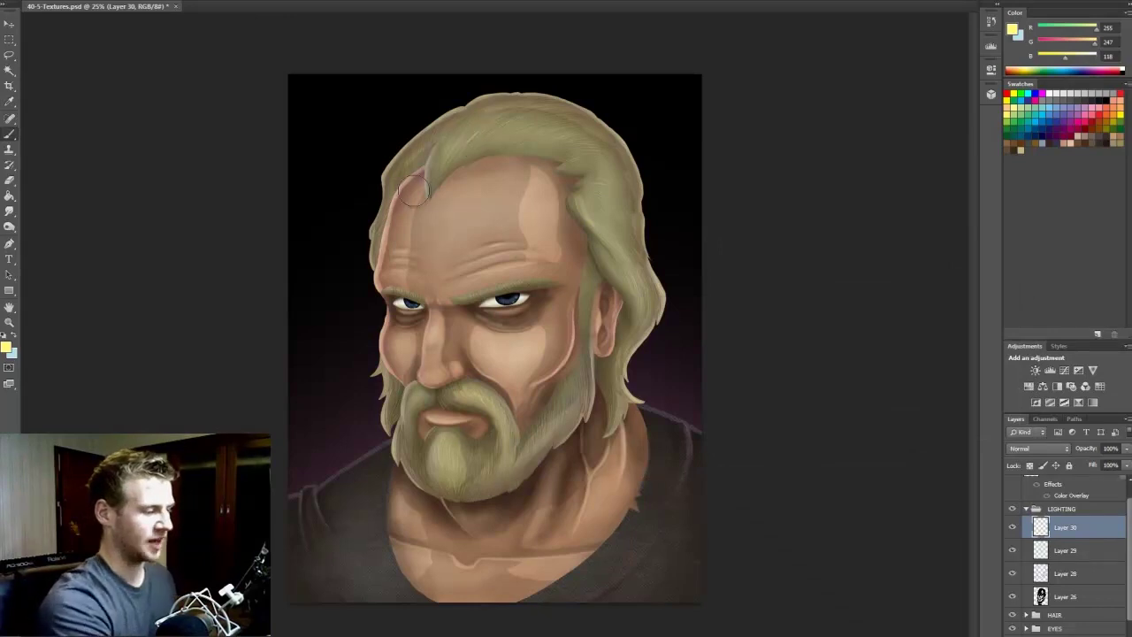
# Paint soft yellow light over the shadowed side of the face, the beard, the hair and the shirt shoulder
pyautogui.moveTo(400, 278)
pyautogui.mouseDown()
pyautogui.moveTo(402, 230)
pyautogui.moveTo(392, 287)
pyautogui.moveTo(413, 198)
pyautogui.moveTo(418, 232)
pyautogui.mouseUp()
pyautogui.moveTo(403, 314)
pyautogui.mouseDown()
pyautogui.moveTo(401, 372)
pyautogui.moveTo(409, 312)
pyautogui.moveTo(406, 345)
pyautogui.moveTo(407, 380)
pyautogui.mouseUp()
pyautogui.moveTo(405, 427)
pyautogui.mouseDown()
pyautogui.moveTo(430, 485)
pyautogui.moveTo(412, 455)
pyautogui.moveTo(430, 329)
pyautogui.mouseUp()
pyautogui.moveTo(419, 254)
pyautogui.mouseDown()
pyautogui.moveTo(441, 156)
pyautogui.moveTo(494, 116)
pyautogui.moveTo(404, 198)
pyautogui.moveTo(431, 160)
pyautogui.moveTo(407, 272)
pyautogui.moveTo(414, 486)
pyautogui.moveTo(403, 454)
pyautogui.moveTo(368, 489)
pyautogui.moveTo(365, 594)
pyautogui.moveTo(399, 531)
pyautogui.moveTo(370, 521)
pyautogui.moveTo(368, 579)
pyautogui.moveTo(404, 602)
pyautogui.moveTo(389, 528)
pyautogui.moveTo(384, 552)
pyautogui.moveTo(430, 549)
pyautogui.moveTo(449, 611)
pyautogui.moveTo(485, 334)
pyautogui.moveTo(494, 377)
pyautogui.moveTo(485, 337)
pyautogui.moveTo(555, 372)
pyautogui.moveTo(458, 272)
pyautogui.moveTo(530, 266)
pyautogui.moveTo(471, 271)
pyautogui.mouseUp()
pyautogui.moveTo(606, 266)
pyautogui.mouseDown()
pyautogui.moveTo(588, 169)
pyautogui.moveTo(619, 266)
pyautogui.moveTo(527, 452)
pyautogui.moveTo(433, 588)
pyautogui.moveTo(405, 519)
pyautogui.moveTo(346, 555)
pyautogui.moveTo(404, 602)
pyautogui.mouseUp()
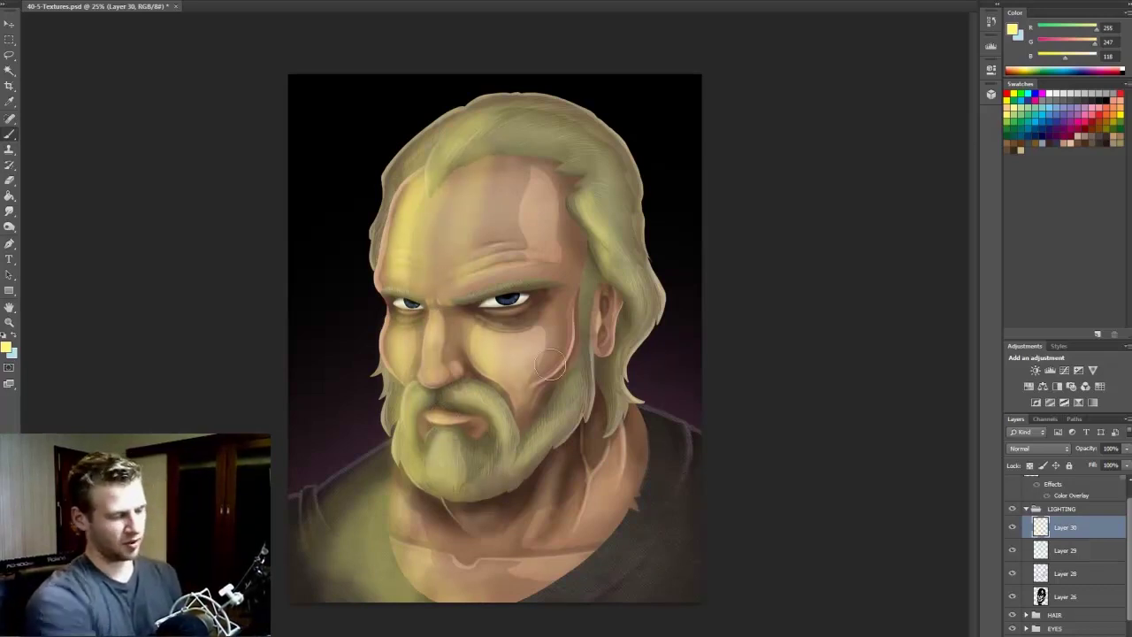
# Try blend modes such as Vivid Light, Saturation and Hard Mix on the yellow light layer, and set it to Soft Light
pyautogui.click(1037, 449)
pyautogui.click(1037, 450)
pyautogui.press('Down')
pyautogui.press('Down')
pyautogui.press('Down')
pyautogui.press('Down')
pyautogui.press('Down')
pyautogui.press('Down')
pyautogui.press('Down')
pyautogui.press('Down')
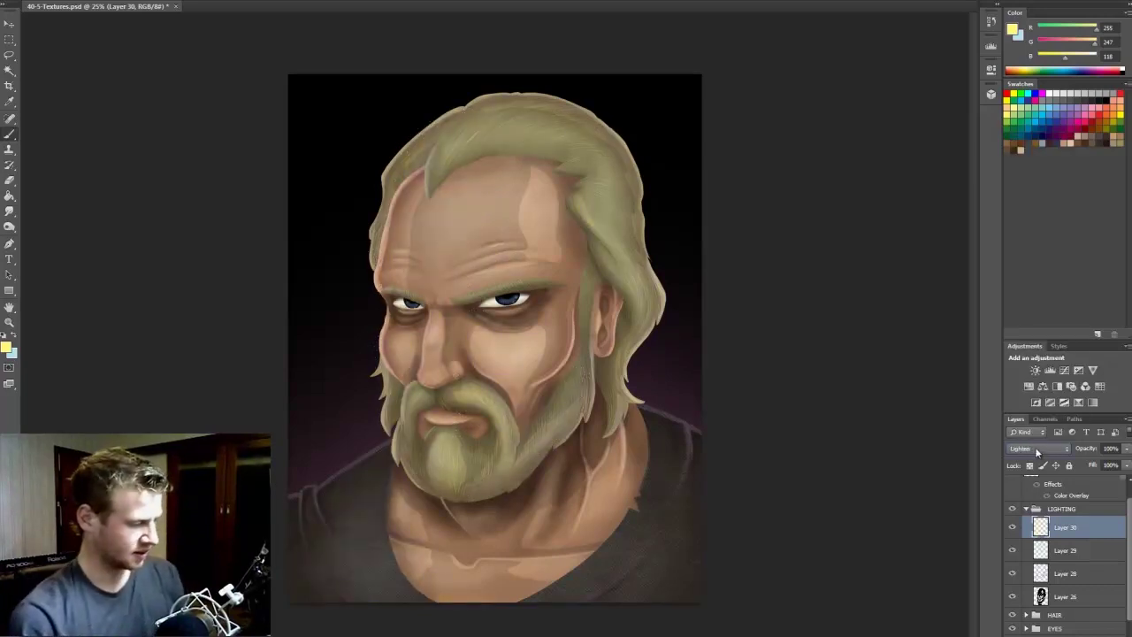
pyautogui.scroll(-3, 1037, 450)
pyautogui.scroll(-2, 1037, 450)
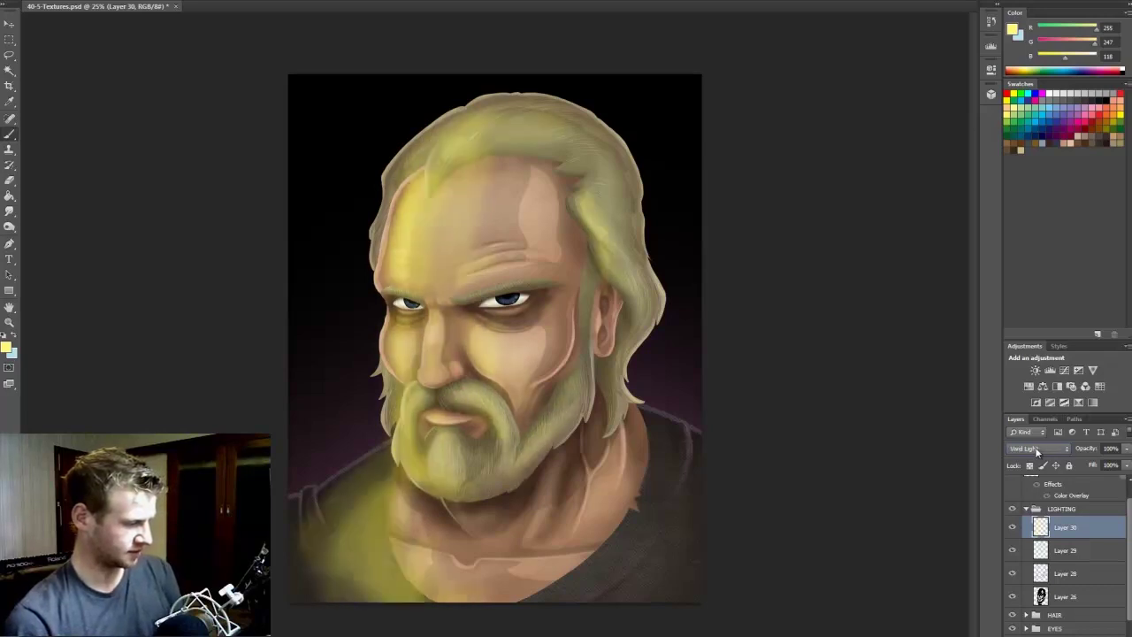
pyautogui.scroll(-7, 1035, 447)
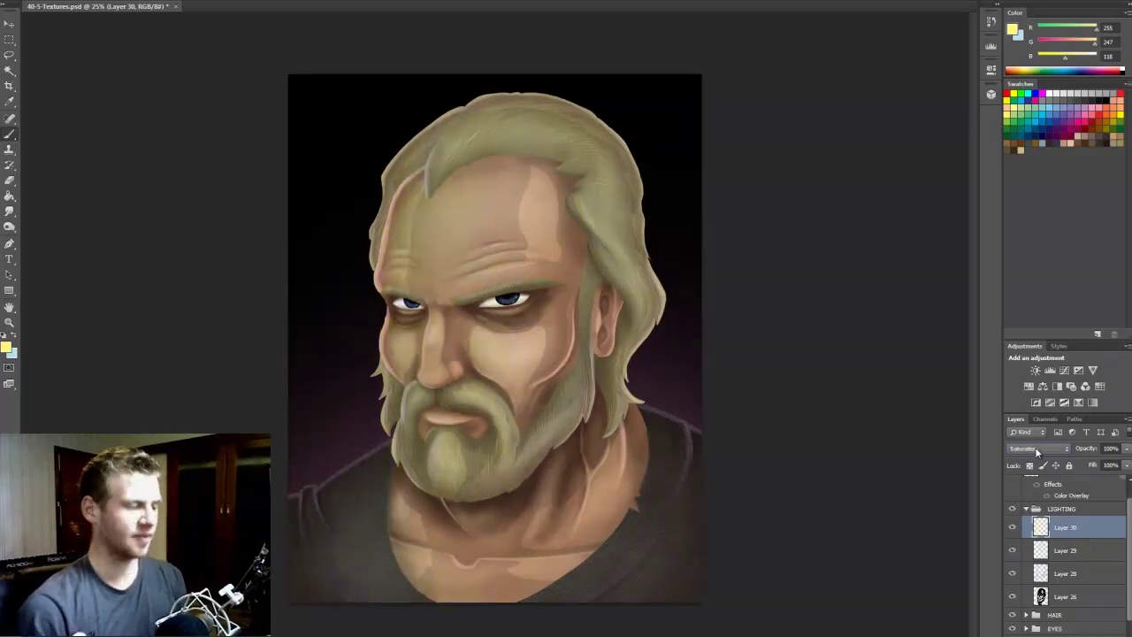
pyautogui.scroll(7, 1035, 447)
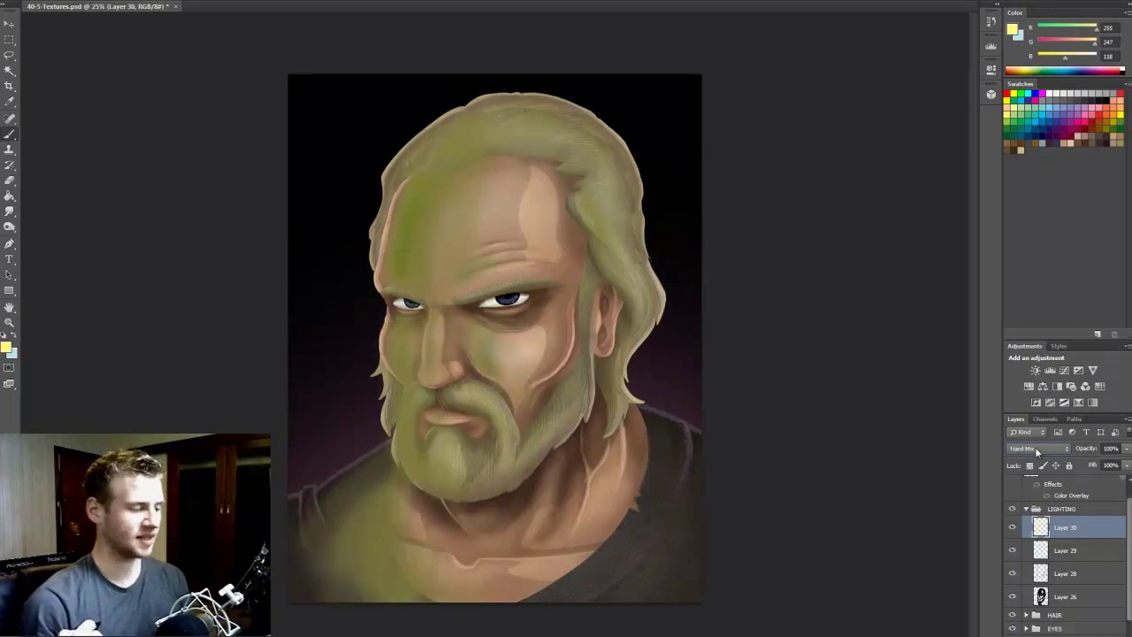
pyautogui.scroll(4, 1035, 447)
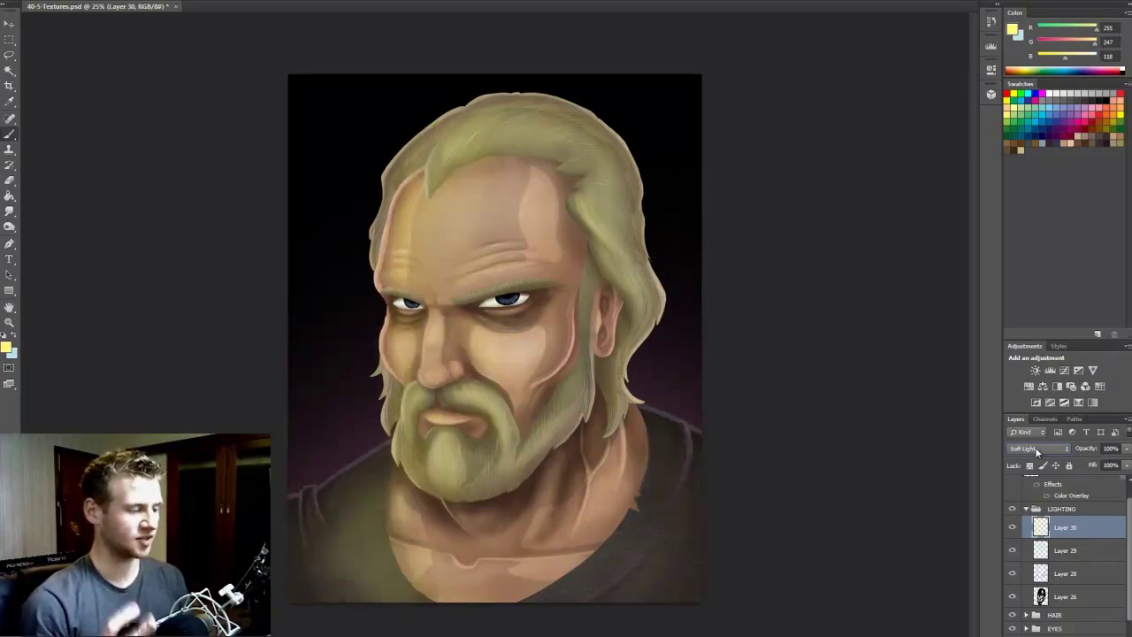
pyautogui.scroll(1, 1037, 452)
pyautogui.scroll(-1, 1037, 451)
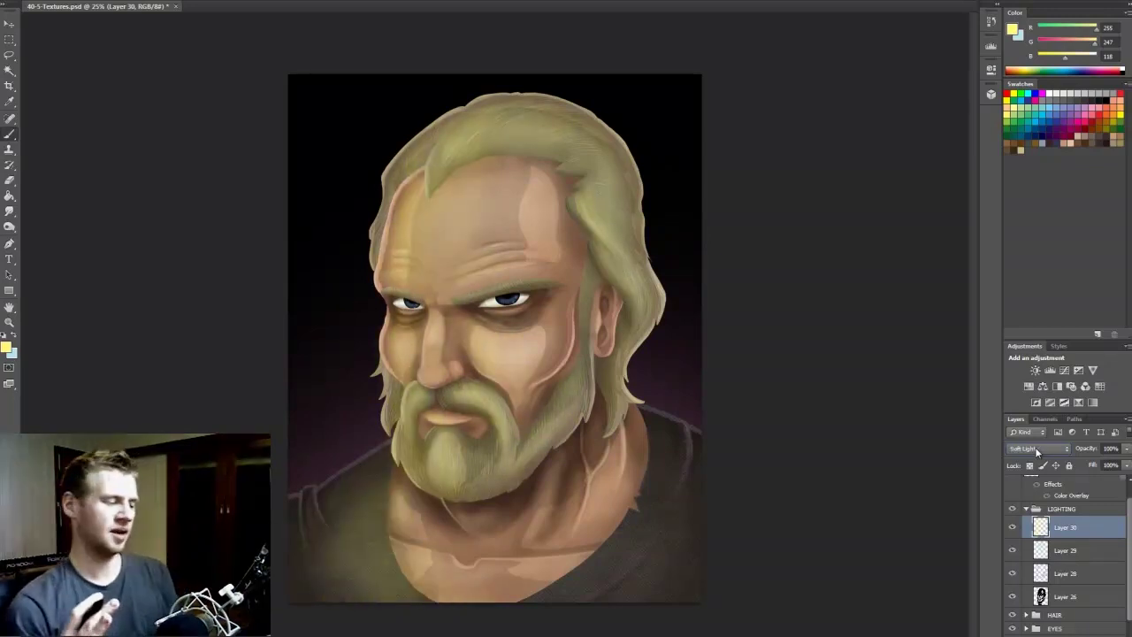
pyautogui.scroll(-2, 1035, 447)
pyautogui.scroll(1, 1035, 446)
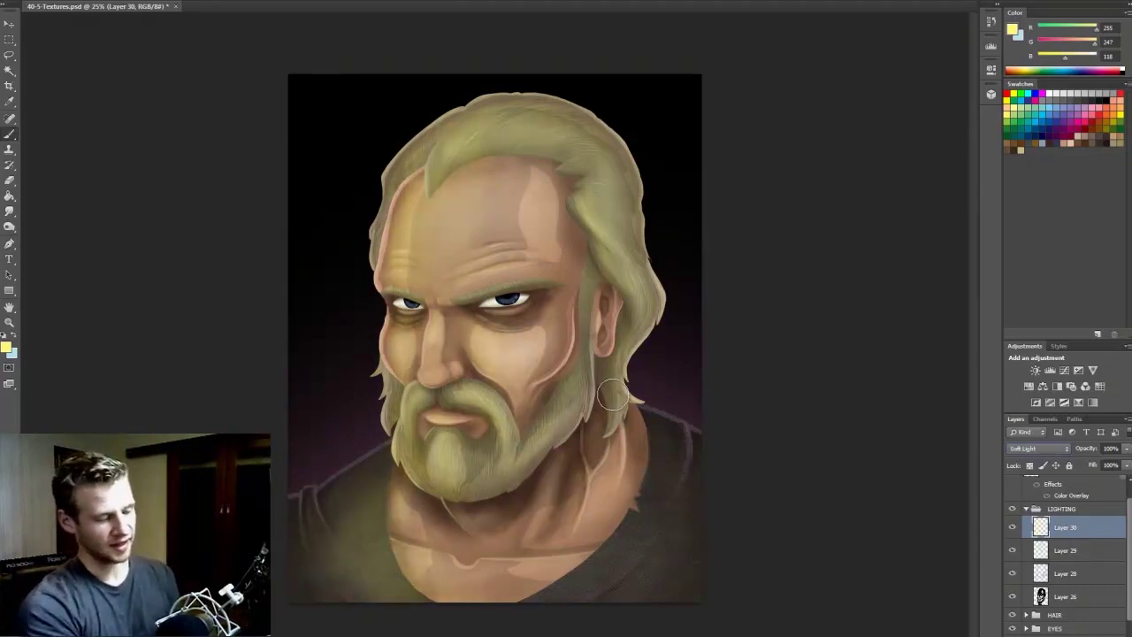
# Toggle the yellow light layer's visibility repeatedly to compare the portrait with and without the warm light
pyautogui.click(1012, 528)
pyautogui.click(1012, 528)
pyautogui.click(1012, 528)
pyautogui.click(1012, 528)
pyautogui.click(1012, 528)
pyautogui.click(1012, 528)
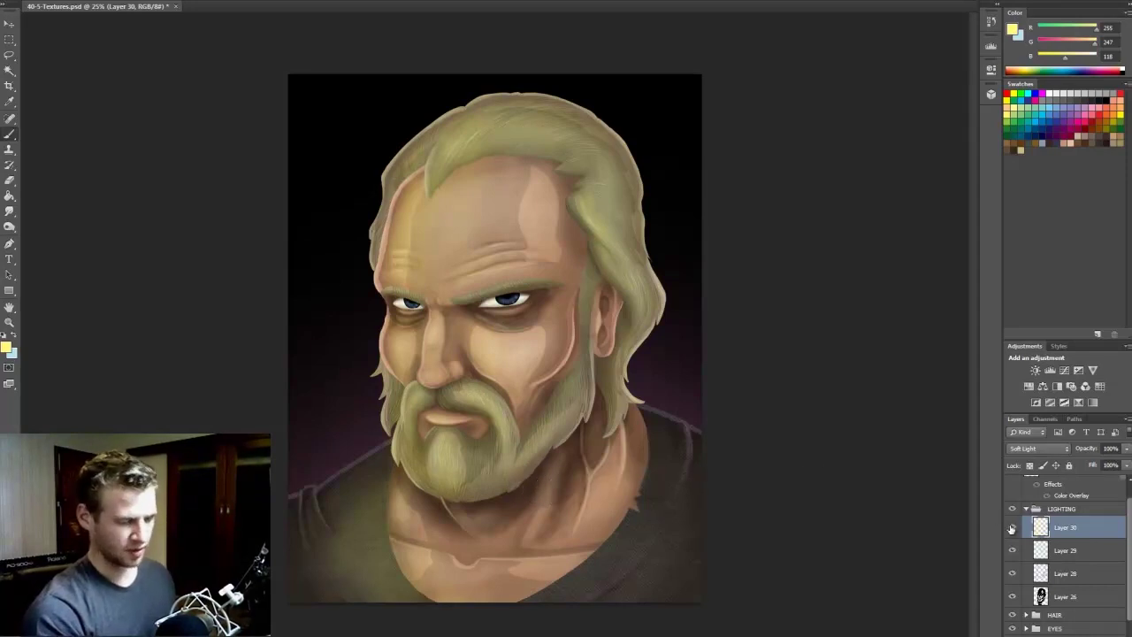
pyautogui.click(1012, 529)
pyautogui.click(1012, 528)
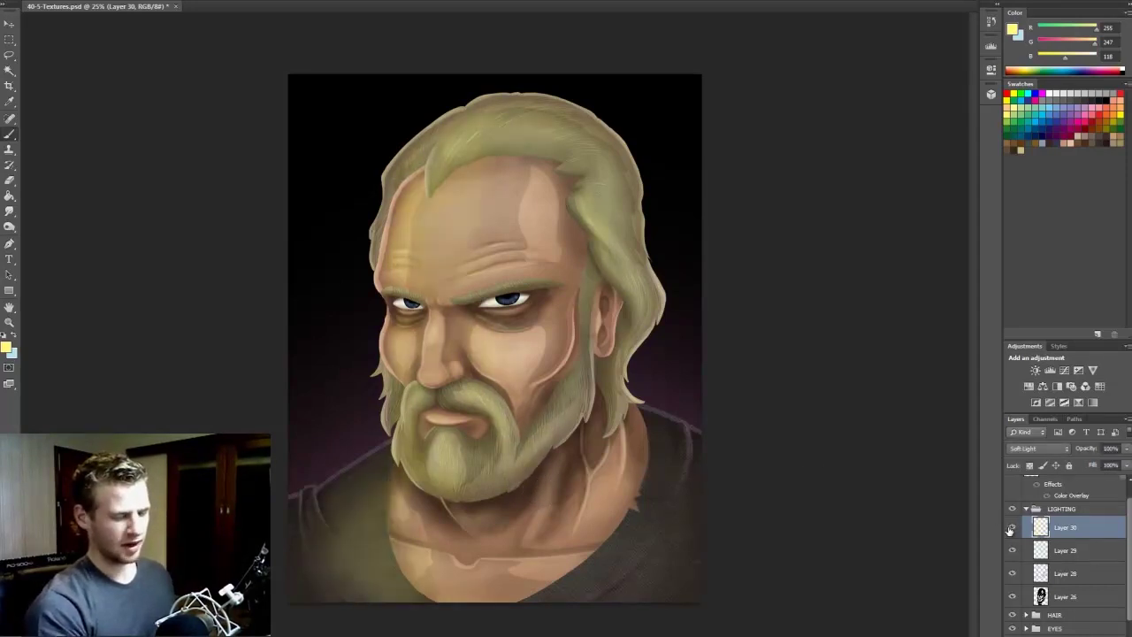
# Reduce the yellow light layer's opacity to 43%
pyautogui.click(1126, 448)
pyautogui.moveTo(1123, 461); pyautogui.dragTo(1098, 467)
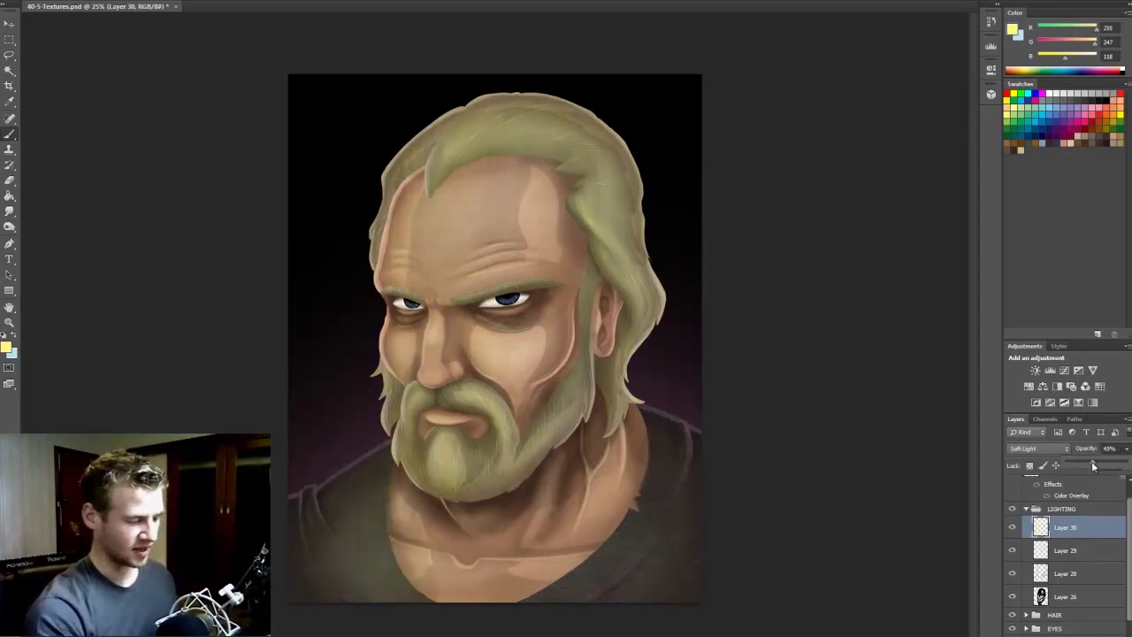
pyautogui.click(945, 465)
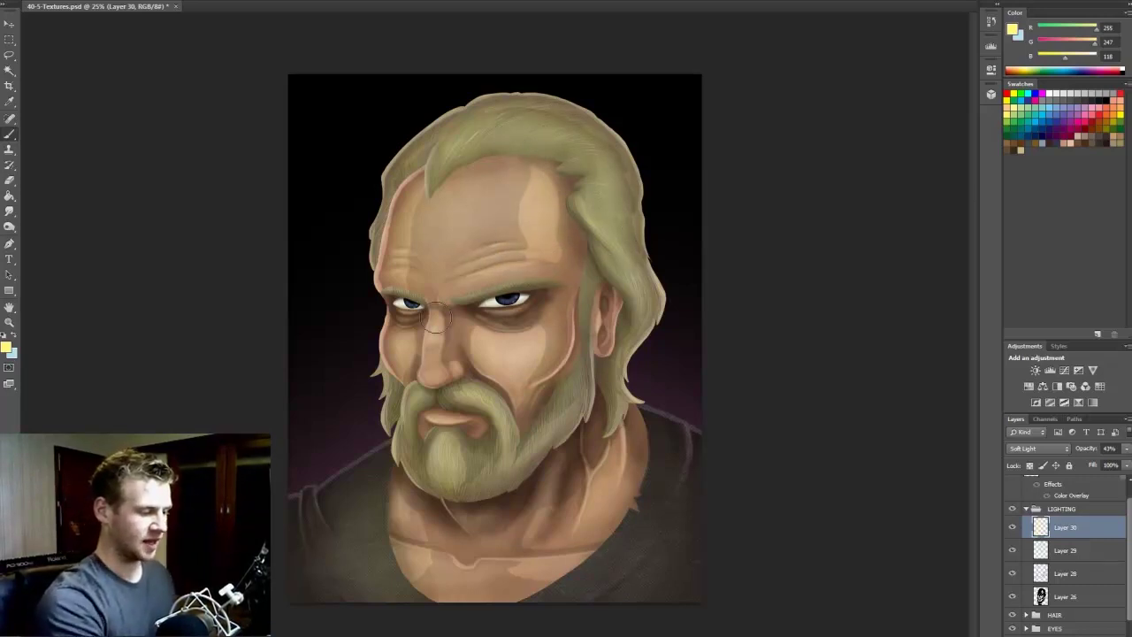
# Compare the portrait without the pale blue light layer, delete that layer, and set the yellow light layer's opacity to 60%
pyautogui.click(1012, 551)
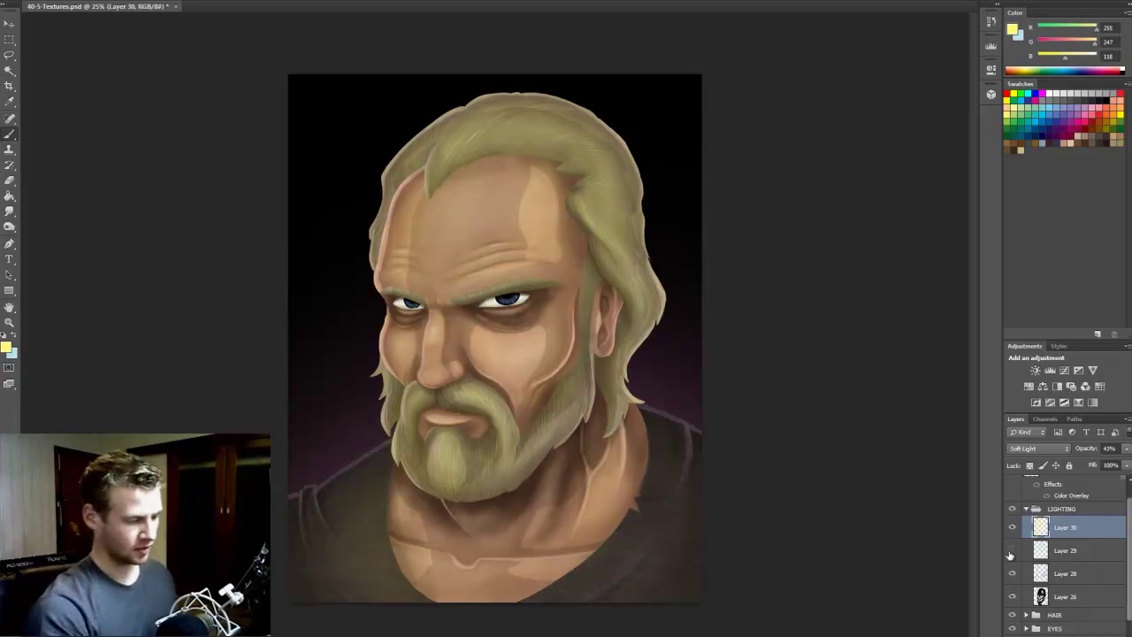
pyautogui.click(1012, 550)
pyautogui.click(1011, 551)
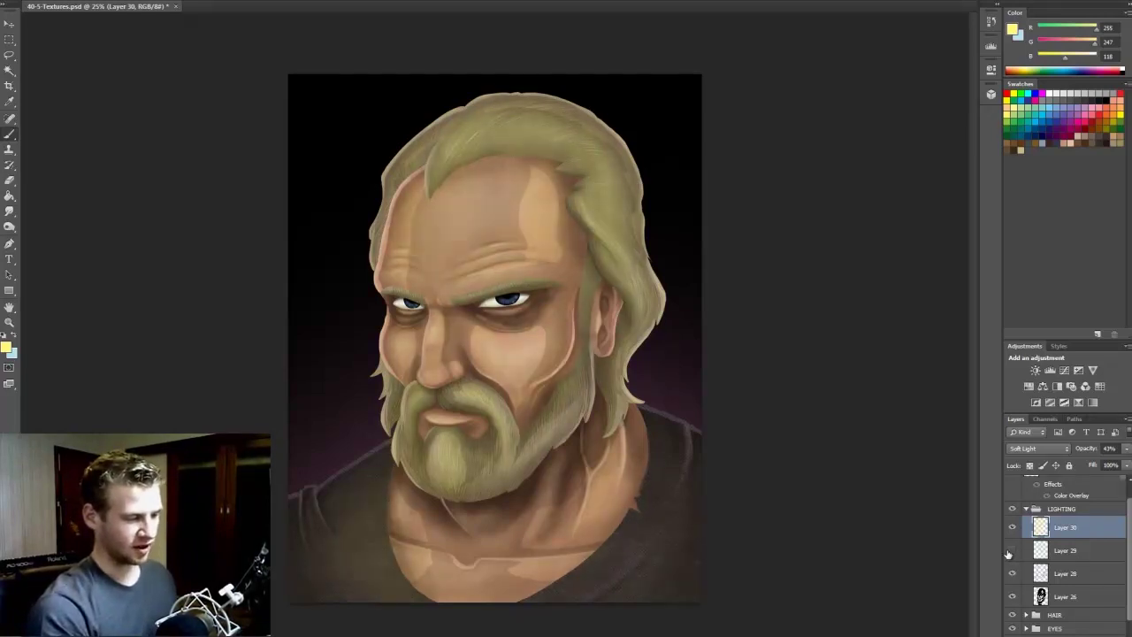
pyautogui.click(1081, 550)
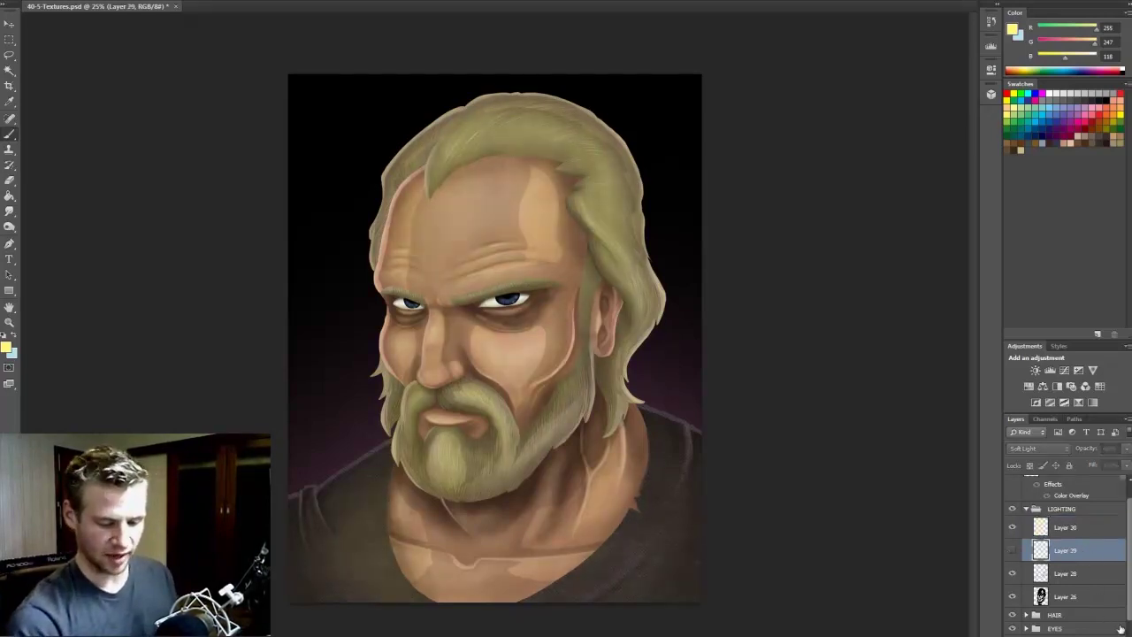
pyautogui.press('Delete')
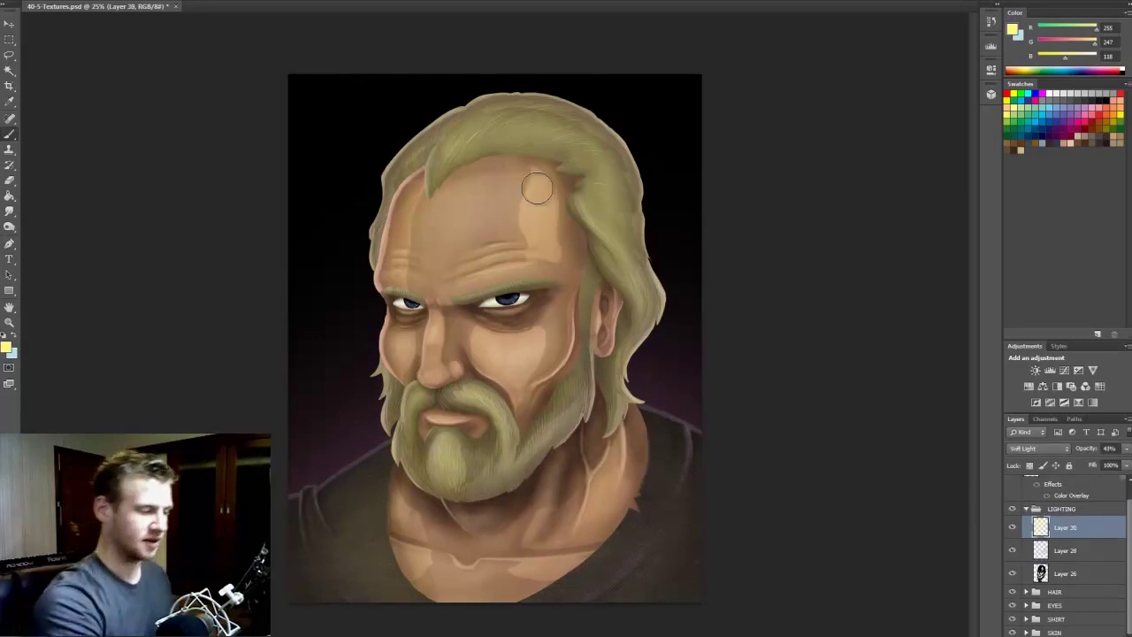
pyautogui.click(1126, 449)
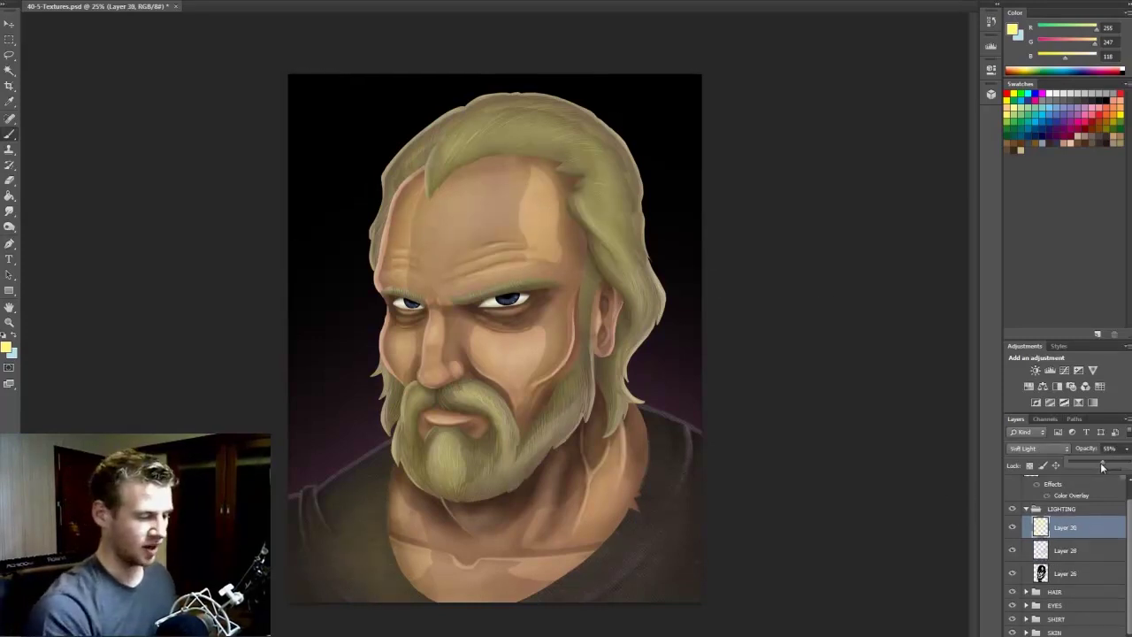
pyautogui.click(1076, 528)
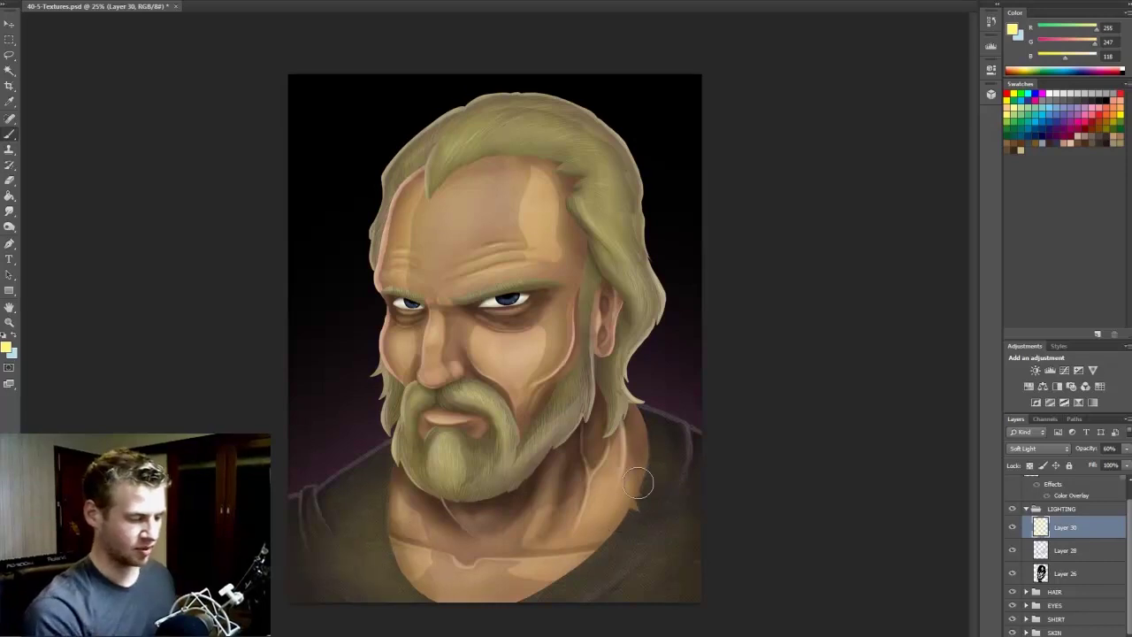
# Add a Color Overlay effect to the violet rim-light layer, Layer 28, and open its overlay colour for editing
pyautogui.doubleClick(1104, 555)
pyautogui.moveTo(699, 290); pyautogui.dragTo(876, 181)
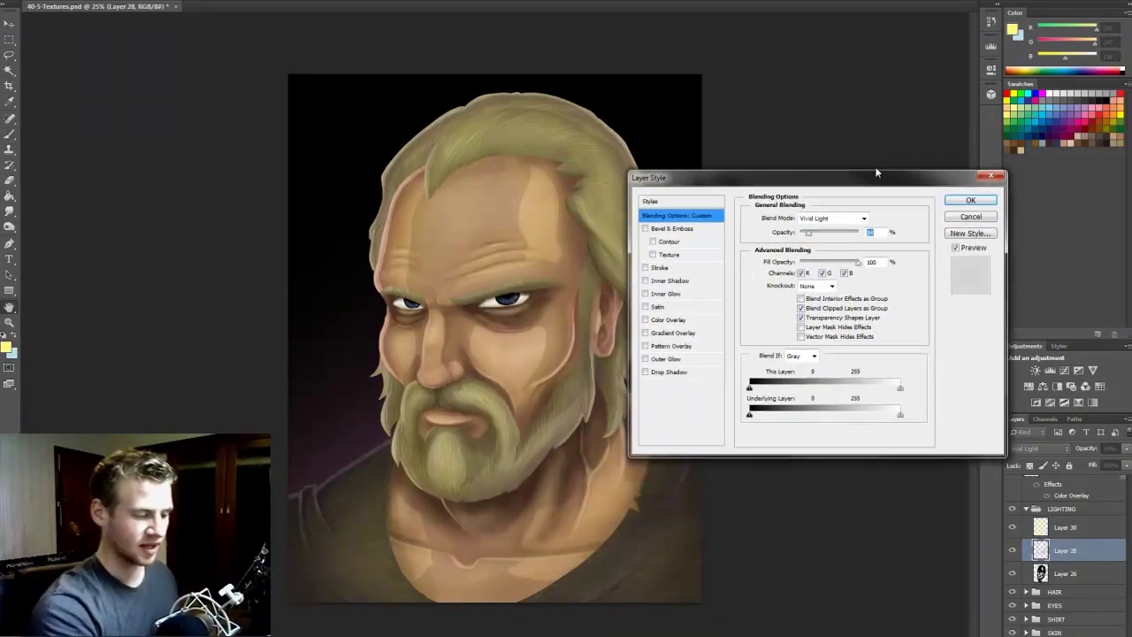
pyautogui.click(652, 314)
pyautogui.click(681, 314)
pyautogui.click(876, 213)
# Try bright blue, dark navy and red as the rim light's overlay colour
pyautogui.click(882, 324)
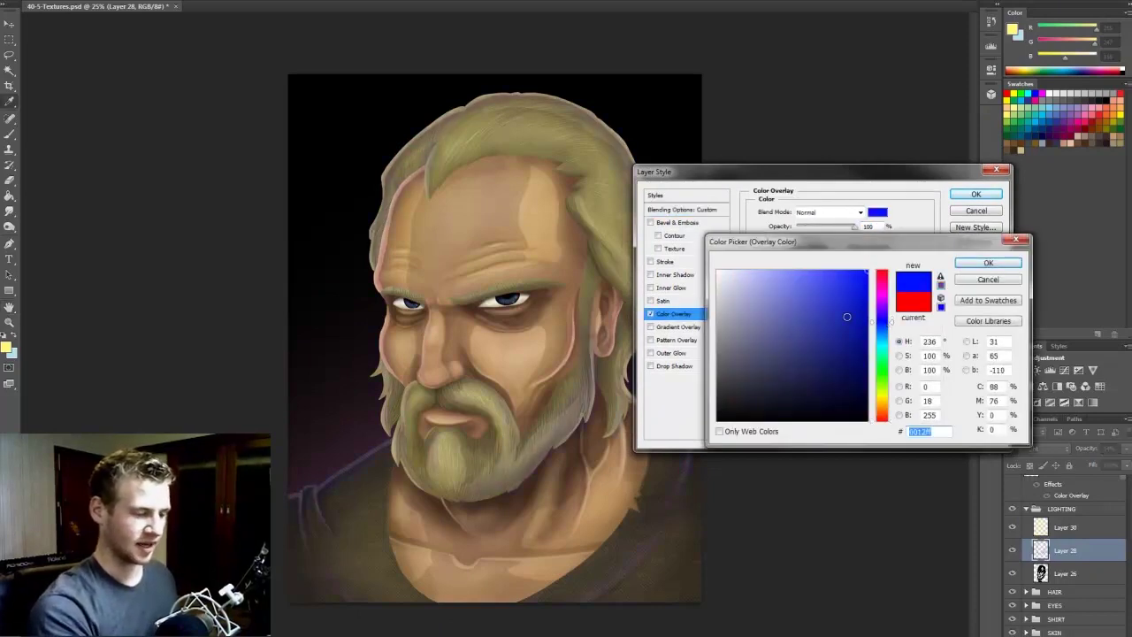
pyautogui.click(848, 326)
pyautogui.moveTo(847, 325); pyautogui.dragTo(861, 350)
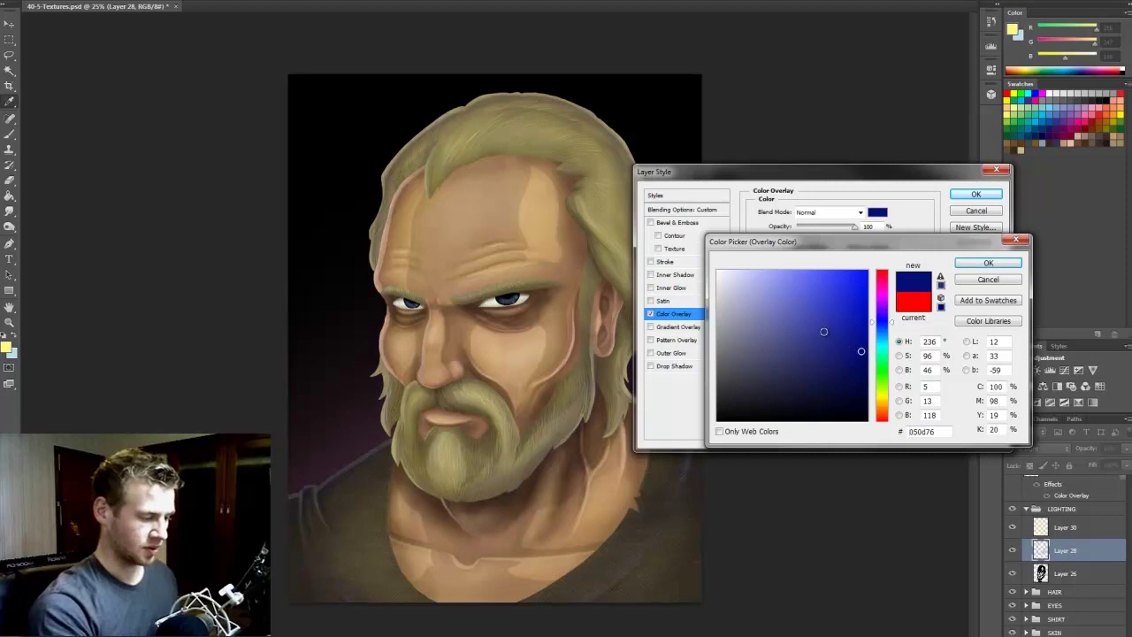
pyautogui.click(857, 369)
pyautogui.click(890, 404)
pyautogui.moveTo(889, 404); pyautogui.dragTo(890, 419)
pyautogui.click(867, 293)
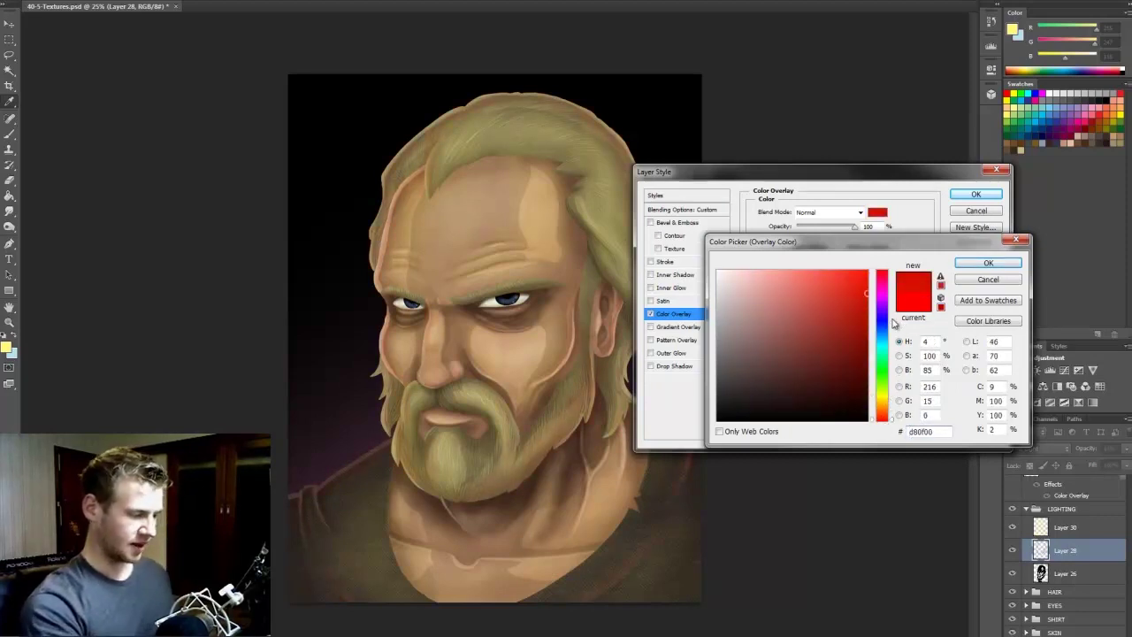
pyautogui.click(867, 324)
# Set the rim light's overlay colour to light blue #7dafe6 and apply the layer style
pyautogui.click(888, 328)
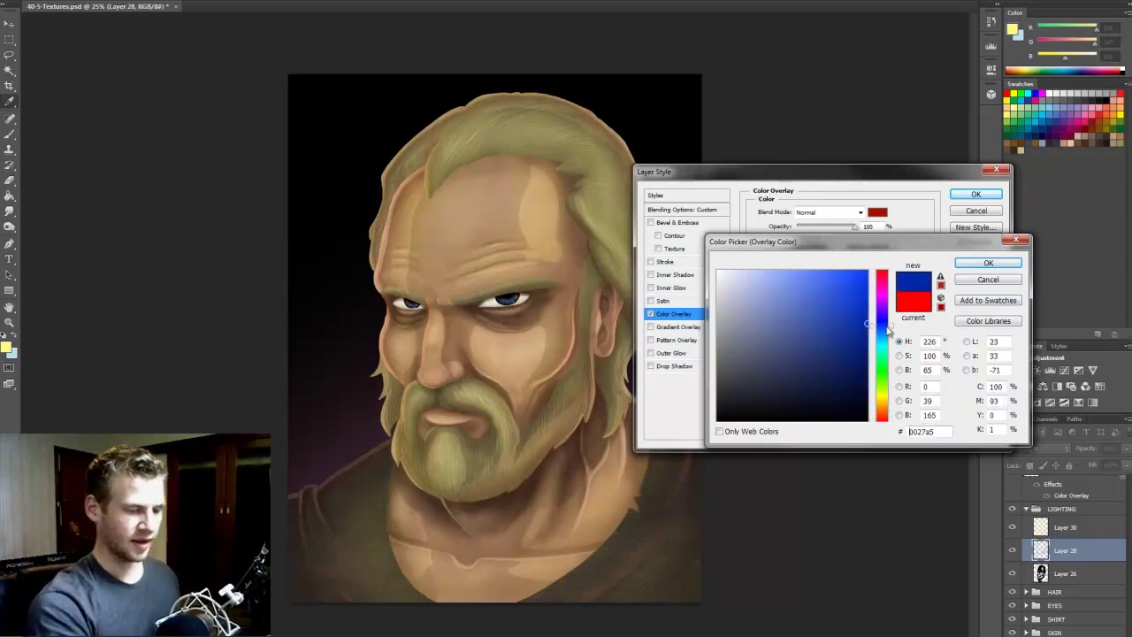
pyautogui.moveTo(889, 330); pyautogui.dragTo(888, 336)
pyautogui.click(768, 275)
pyautogui.moveTo(778, 277)
pyautogui.mouseDown()
pyautogui.moveTo(767, 269)
pyautogui.moveTo(820, 277)
pyautogui.moveTo(783, 284)
pyautogui.mouseUp()
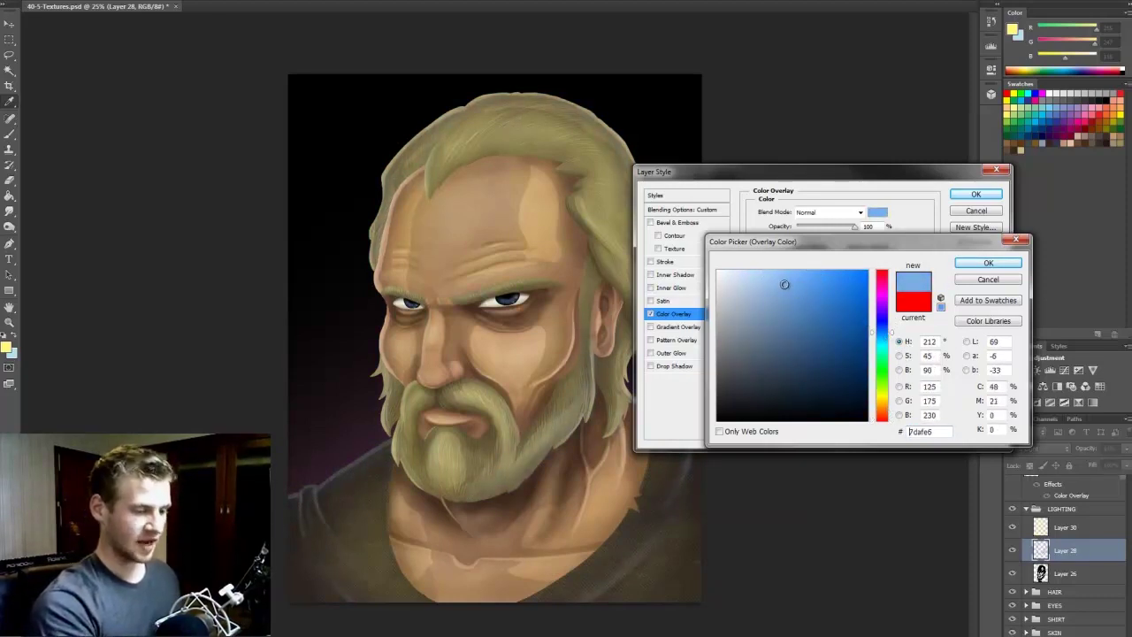
pyautogui.click(964, 265)
pyautogui.click(976, 194)
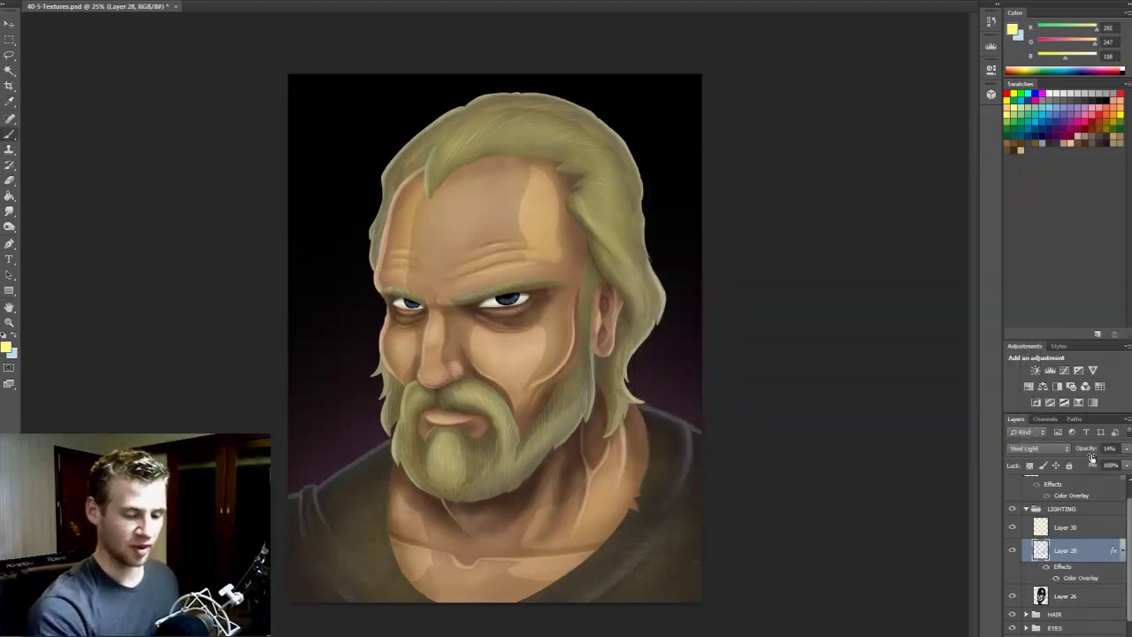
# Set the rim-light layer's opacity to 8% and the yellow light layer's opacity to 72%
pyautogui.click(1126, 449)
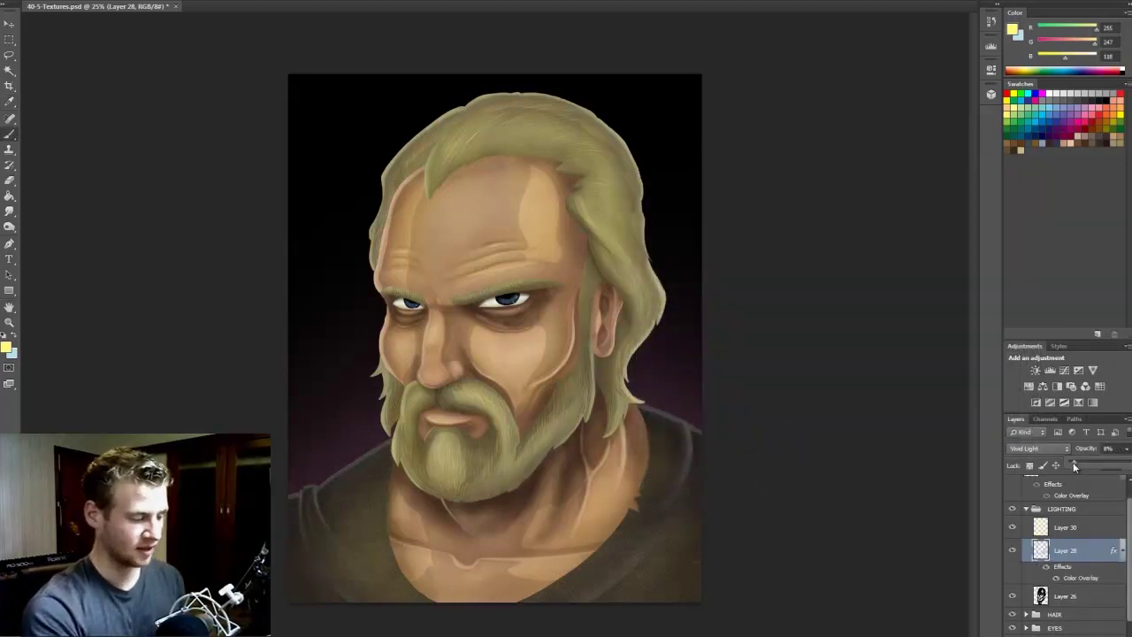
pyautogui.click(830, 6)
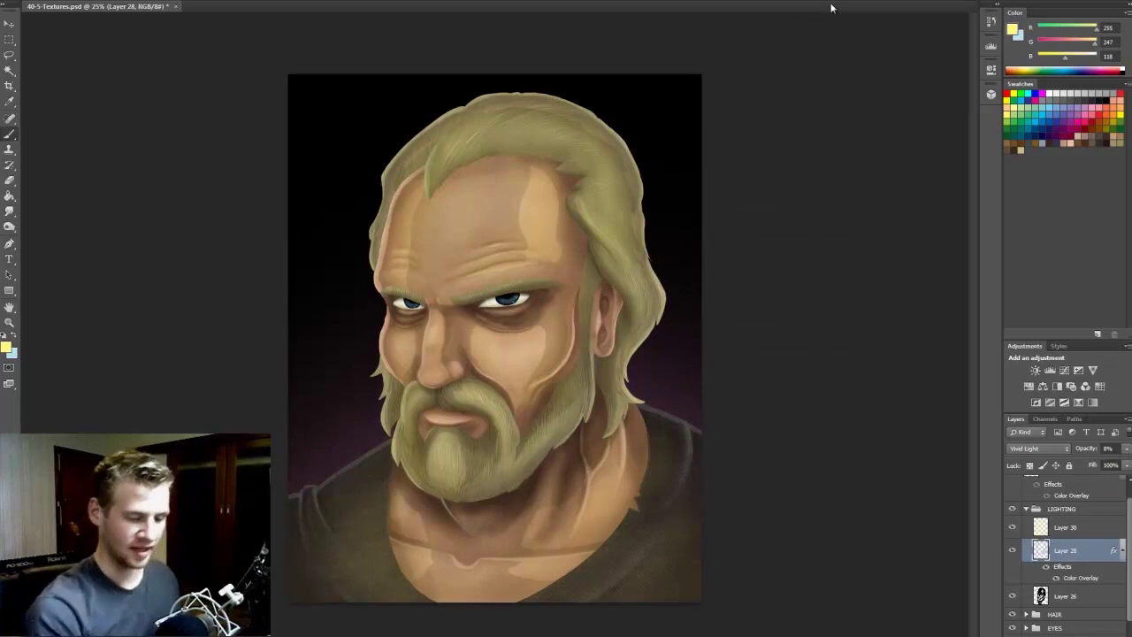
pyautogui.click(1039, 532)
pyautogui.click(1126, 448)
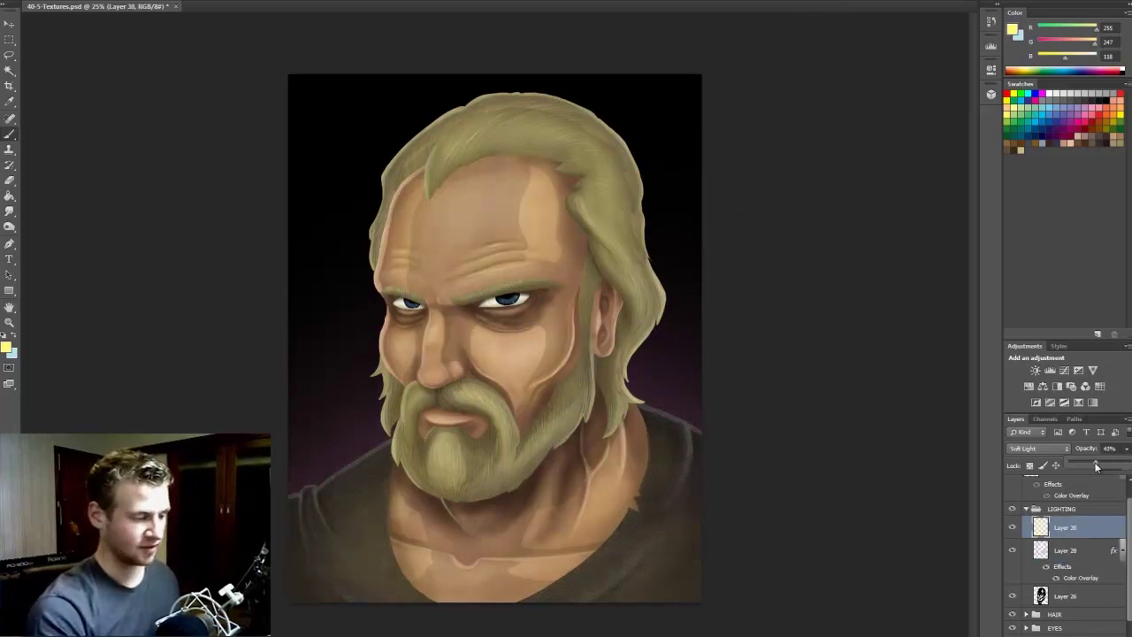
pyautogui.moveTo(1100, 465); pyautogui.dragTo(1115, 465)
# Try blend modes such as Color Dodge, Darker Color, Hard Mix and Hard Light on the yellow light layer, ending back on Soft Light
pyautogui.click(1048, 449)
pyautogui.click(1048, 449)
pyautogui.press('Up')
pyautogui.press('Up')
pyautogui.press('Up')
pyautogui.press('Up')
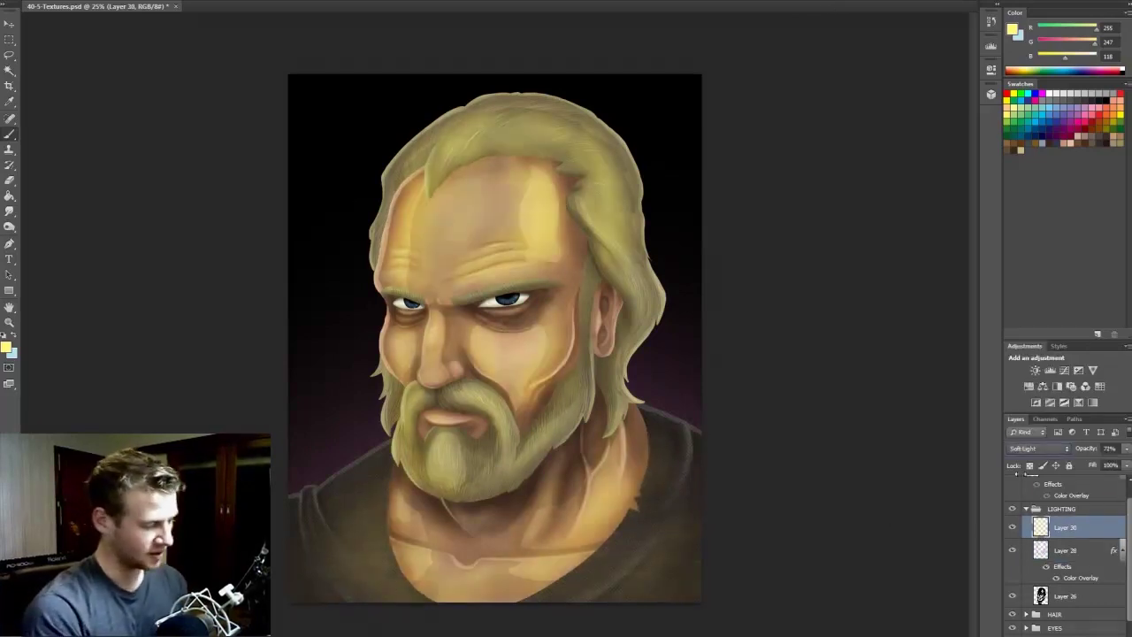
pyautogui.press('Up')
pyautogui.press('Down')
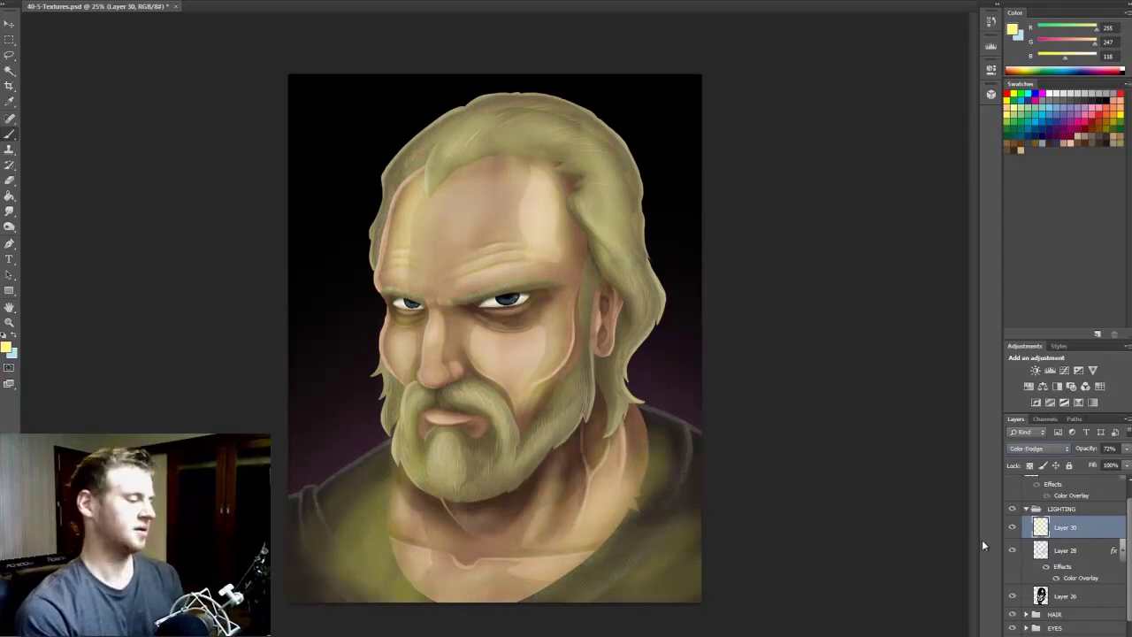
pyautogui.press('Up')
pyautogui.press('Up')
pyautogui.hotkey('shift', '+')
pyautogui.hotkey('shift', '+')
pyautogui.hotkey('shift', '+')
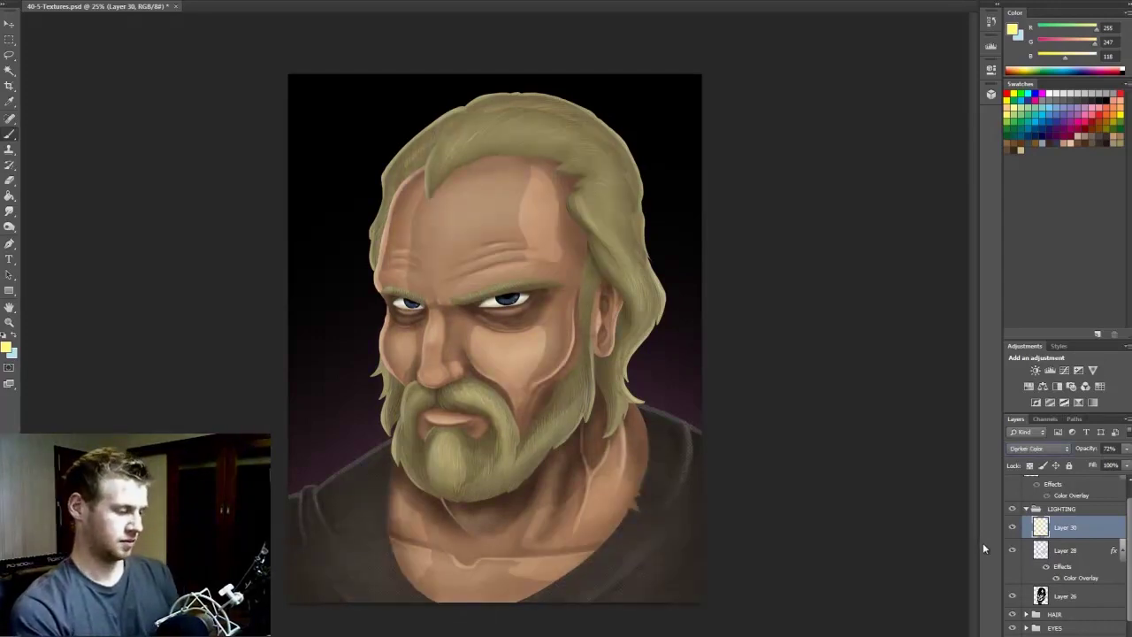
pyautogui.hotkey('shift', '+')
pyautogui.hotkey('shift', '+')
pyautogui.hotkey('shift', '+')
pyautogui.hotkey('shift', '+')
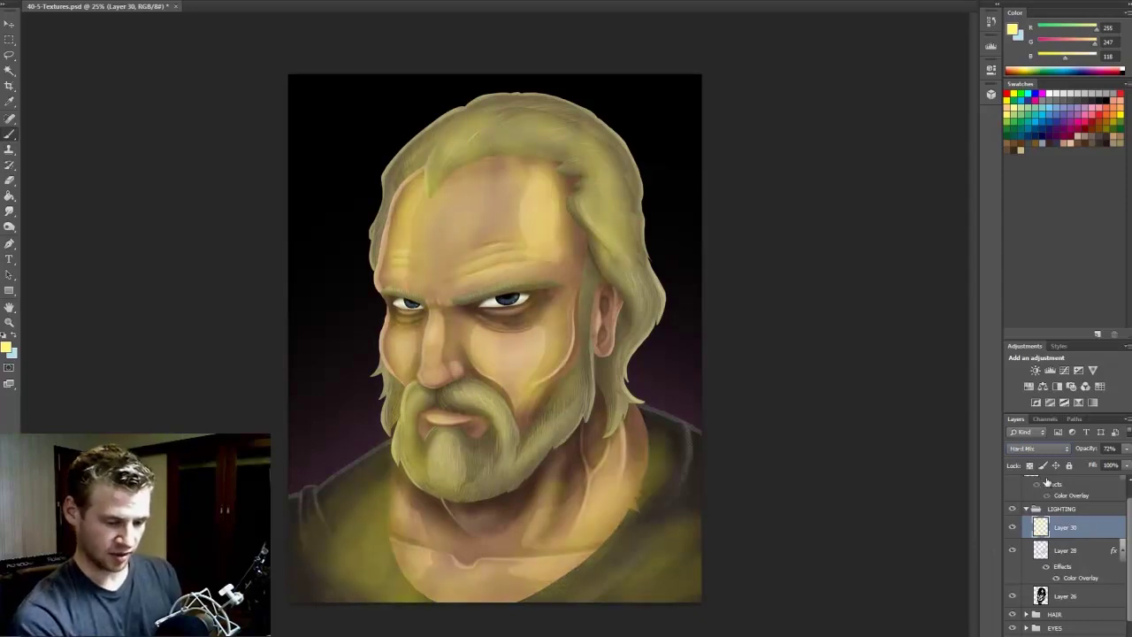
pyautogui.hotkey('shift', '-')
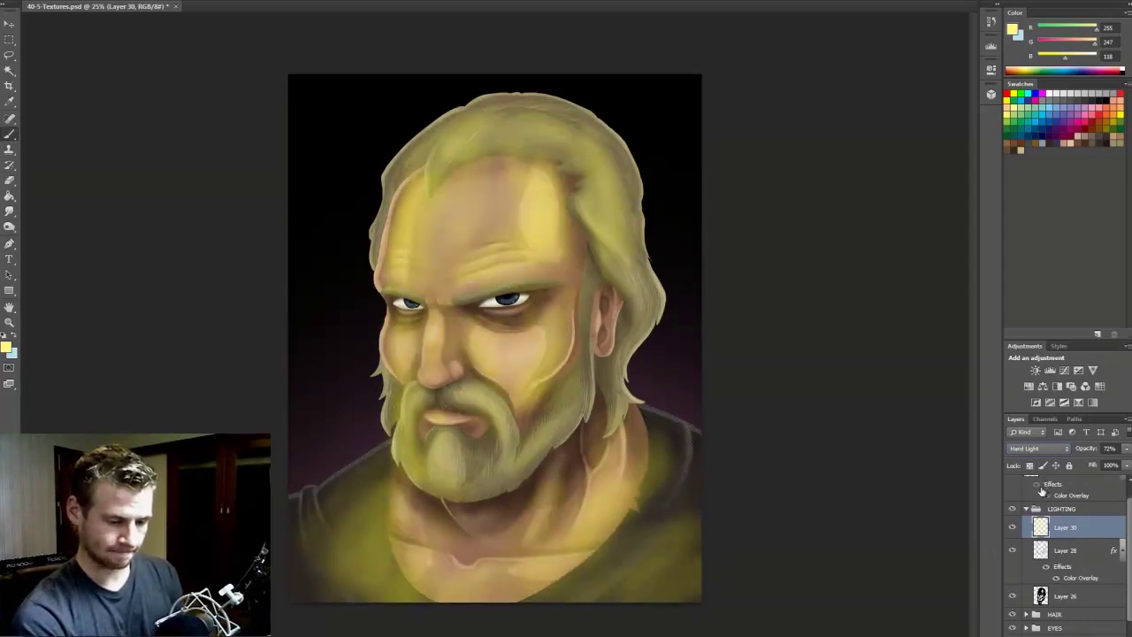
pyautogui.hotkey('shift', '-')
# Set the yellow light layer's opacity to 44% and compare the portrait with and without it
pyautogui.click(1127, 448)
pyautogui.moveTo(1115, 464); pyautogui.dragTo(1098, 464)
pyautogui.click(1013, 532)
pyautogui.click(1013, 530)
pyautogui.click(1013, 533)
pyautogui.click(1012, 528)
pyautogui.click(1012, 527)
pyautogui.click(1012, 528)
pyautogui.click(1012, 527)
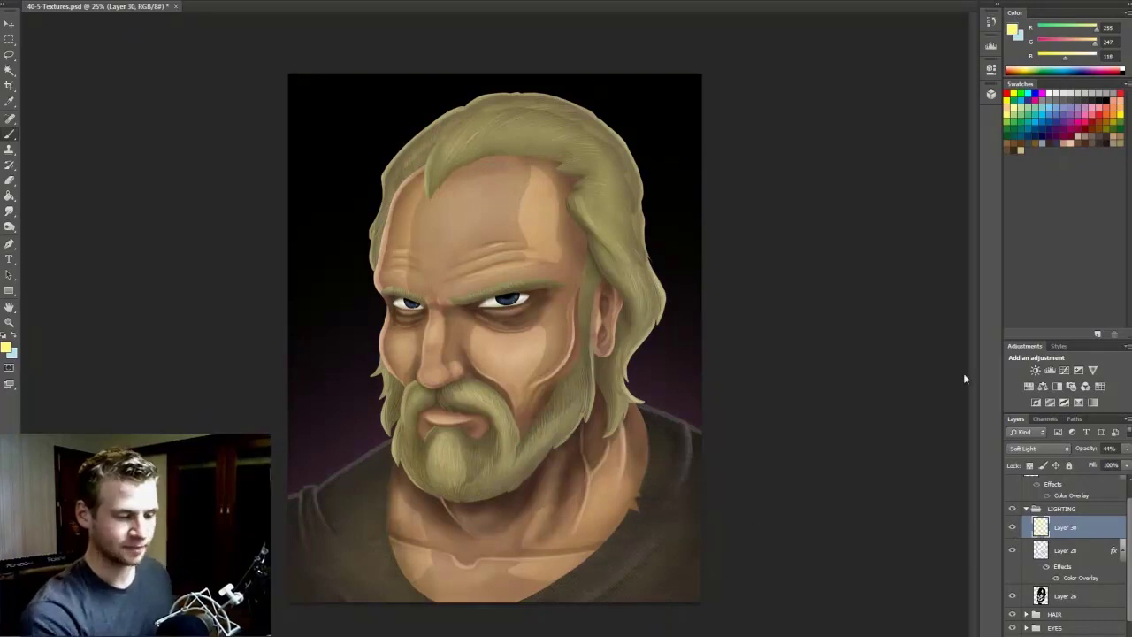
# Collapse the LIGHTING group and select the Background layer
pyautogui.click(1062, 508)
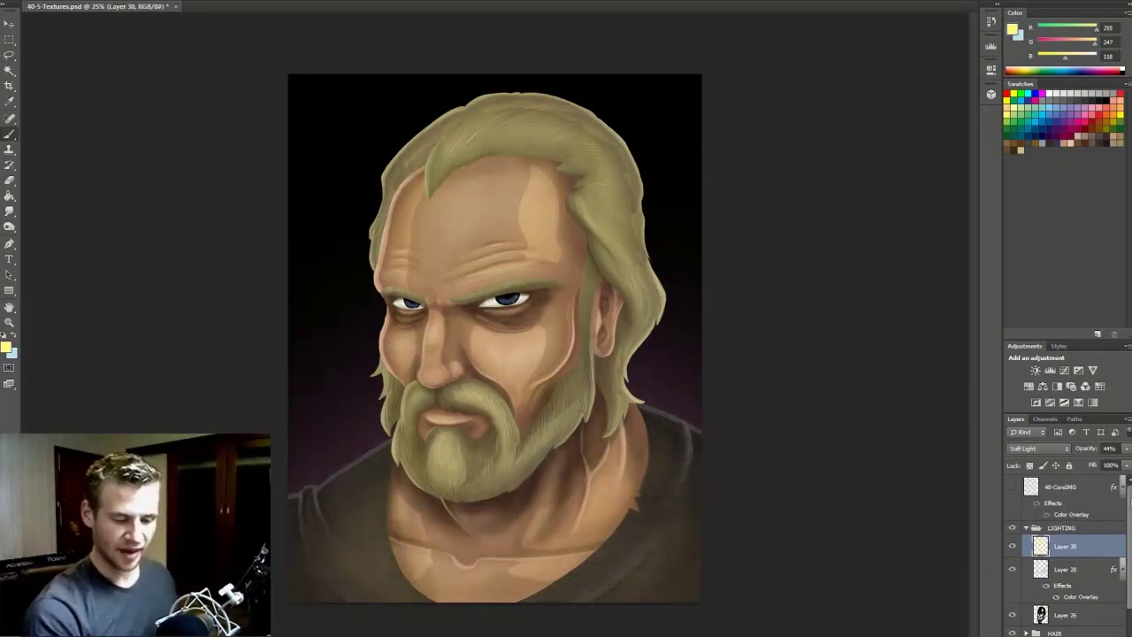
pyautogui.click(1027, 509)
pyautogui.click(1066, 624)
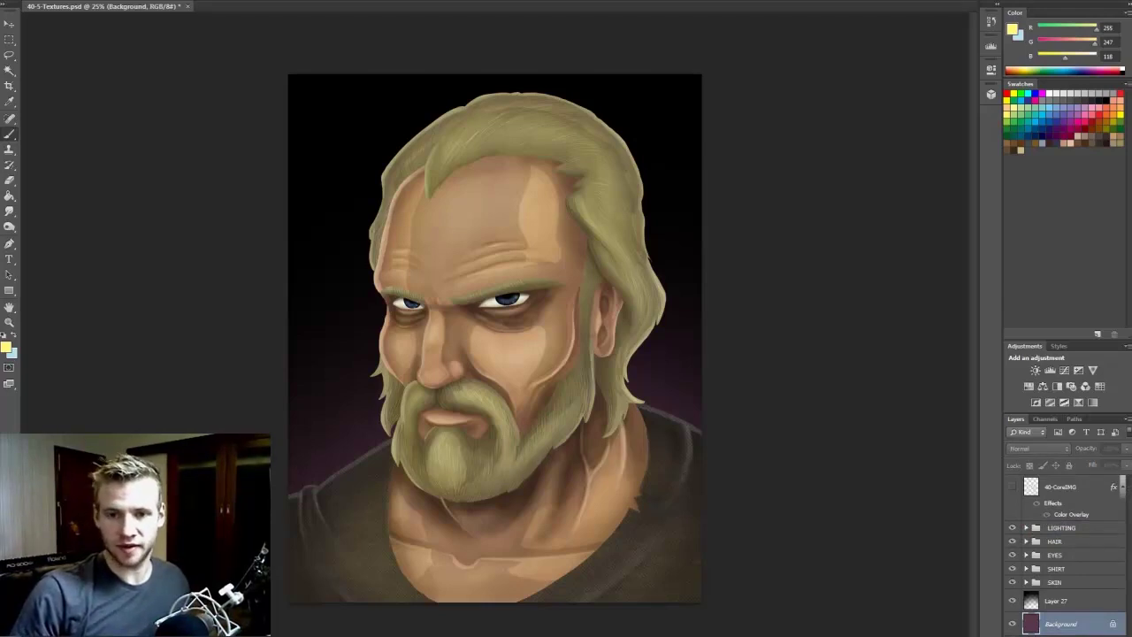
# Switch to the CORE texture folder in Windows Explorer and browse the splatter images in its blood folder
pyautogui.moveTo(1131, 53); pyautogui.dragTo(854, 115)
pyautogui.scroll(2, 877, 257)
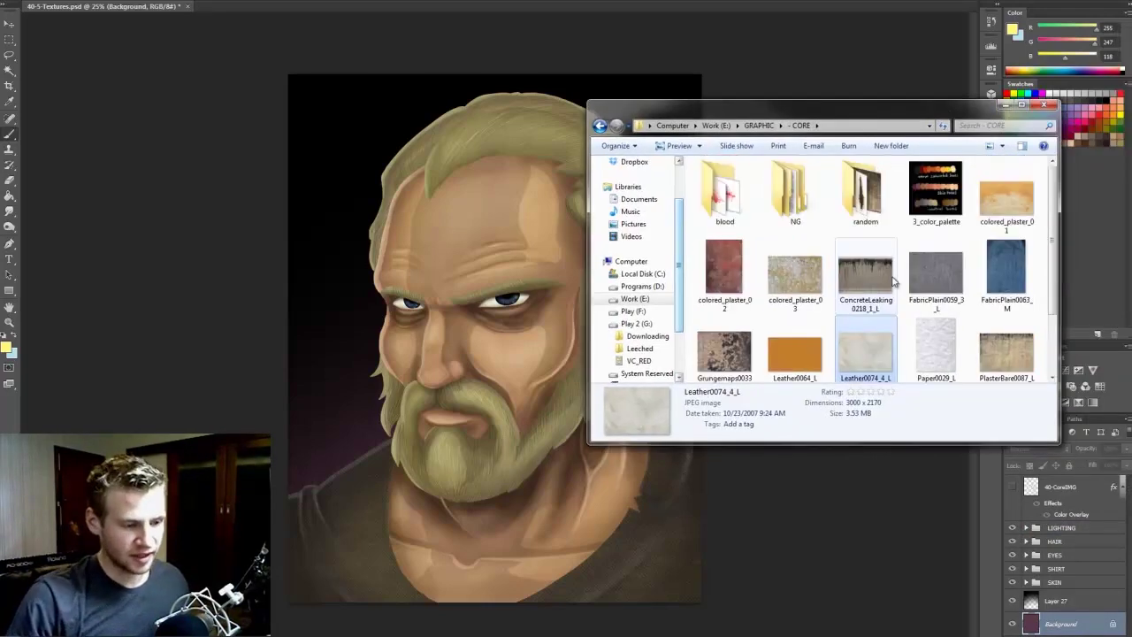
pyautogui.click(860, 177)
pyautogui.doubleClick(725, 190)
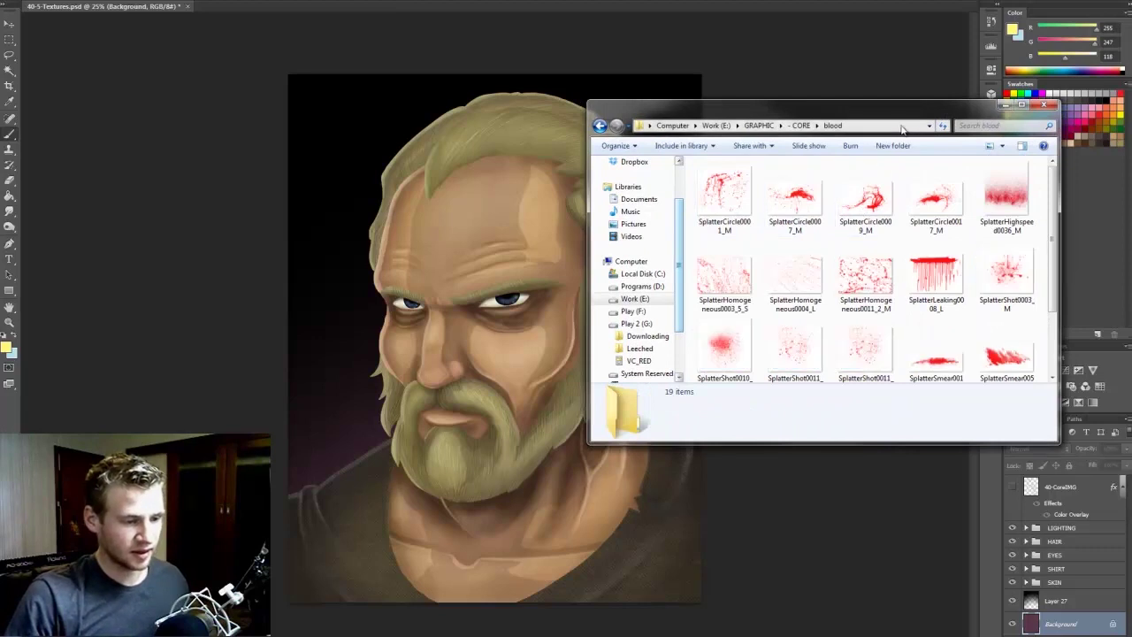
pyautogui.moveTo(932, 117); pyautogui.dragTo(938, 113)
pyautogui.scroll(-2, 940, 217)
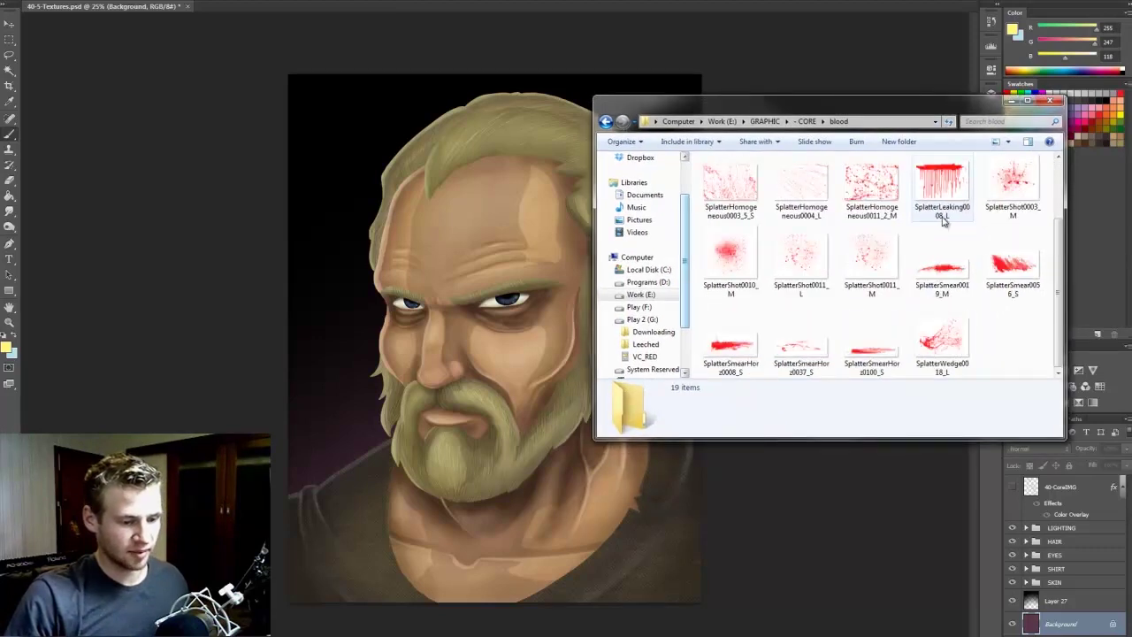
# Place SplatterWedge0018_L directly above the Background layer, enlarge it behind the man and set its blend mode to Linear Burn
pyautogui.click(934, 351)
pyautogui.moveTo(934, 351); pyautogui.dragTo(368, 392)
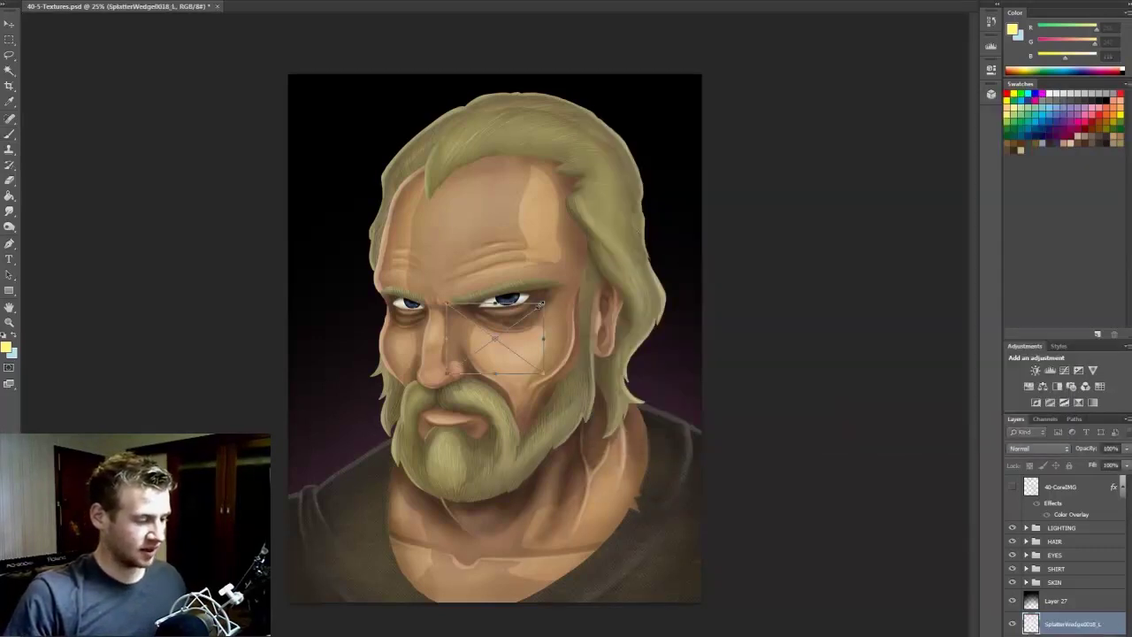
pyautogui.moveTo(893, 104); pyautogui.dragTo(998, 51)
pyautogui.moveTo(915, 124); pyautogui.dragTo(671, 359)
pyautogui.moveTo(756, 212); pyautogui.dragTo(804, 83)
pyautogui.moveTo(683, 407)
pyautogui.mouseDown()
pyautogui.moveTo(669, 376)
pyautogui.moveTo(660, 394)
pyautogui.moveTo(677, 386)
pyautogui.mouseUp()
pyautogui.press('Return')
pyautogui.scroll(-2, 1035, 451)
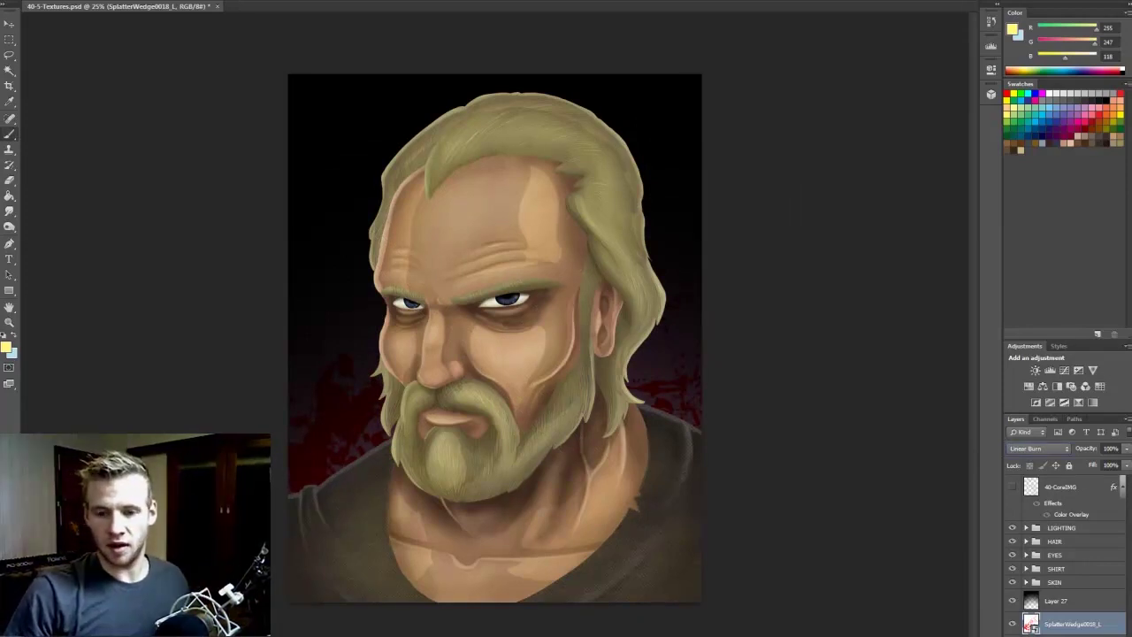
# Place the PlasterBare0087_L texture from the CORE folder above the blood splatter layer and enlarge it across the background
pyautogui.hotkey('alt', 'Tab')
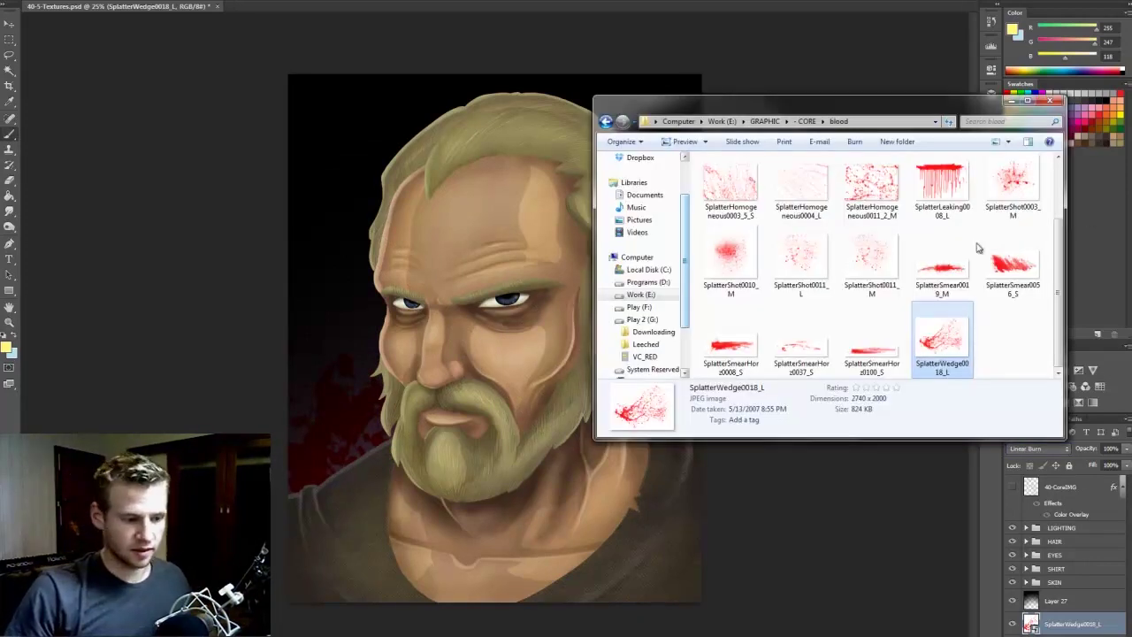
pyautogui.press('BackSpace')
pyautogui.click(887, 290)
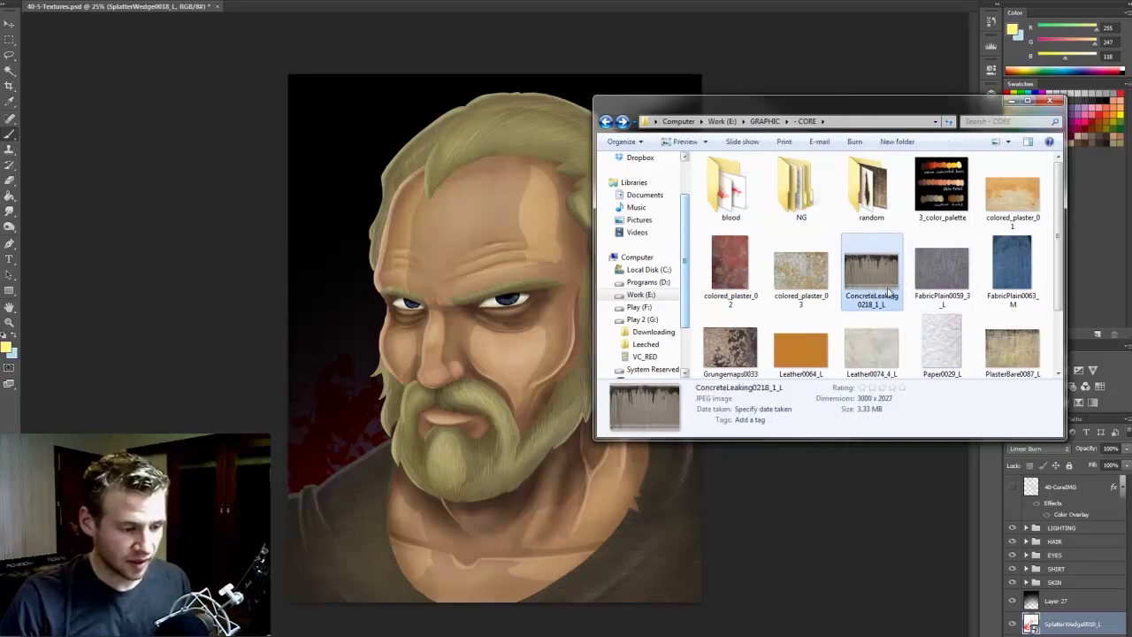
pyautogui.moveTo(1010, 370); pyautogui.dragTo(448, 312)
pyautogui.moveTo(544, 305); pyautogui.dragTo(1130, 53)
pyautogui.moveTo(776, 294); pyautogui.dragTo(316, 535)
pyautogui.moveTo(681, 121); pyautogui.dragTo(914, 295)
pyautogui.press('Return')
# Try several blend modes on the plaster texture layer, including Soft Light, and settle on Vivid Light
pyautogui.doubleClick(1036, 453)
pyautogui.press('Down')
pyautogui.press('Down')
pyautogui.scroll(-6, 1034, 451)
pyautogui.scroll(-4, 1026, 466)
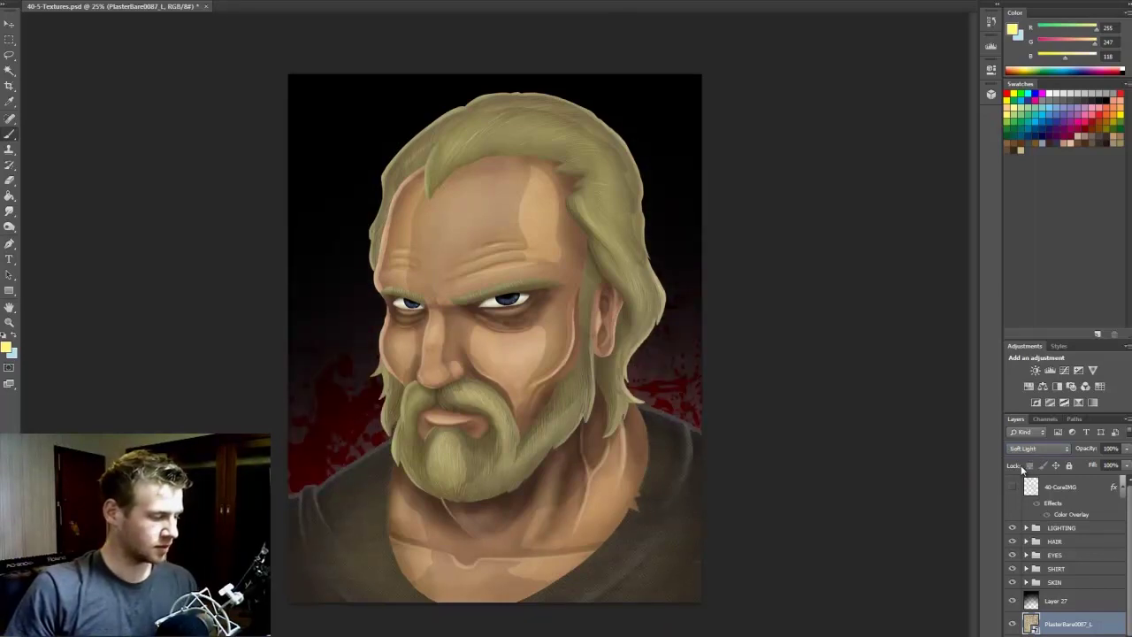
pyautogui.press('Down')
pyautogui.press('Up')
pyautogui.press('Down')
pyautogui.press('Down')
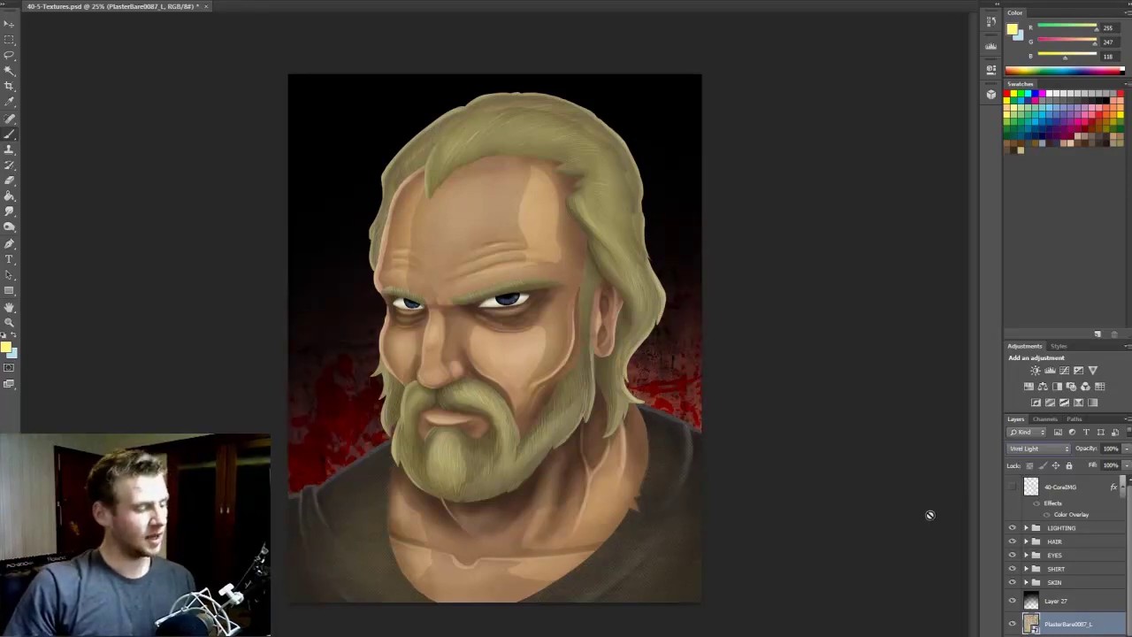
# Change the overlay colour of the rim-light layer, Layer 28 in the LIGHTING group, to orange-red and apply the layer style
pyautogui.click(1072, 513)
pyautogui.click(1027, 528)
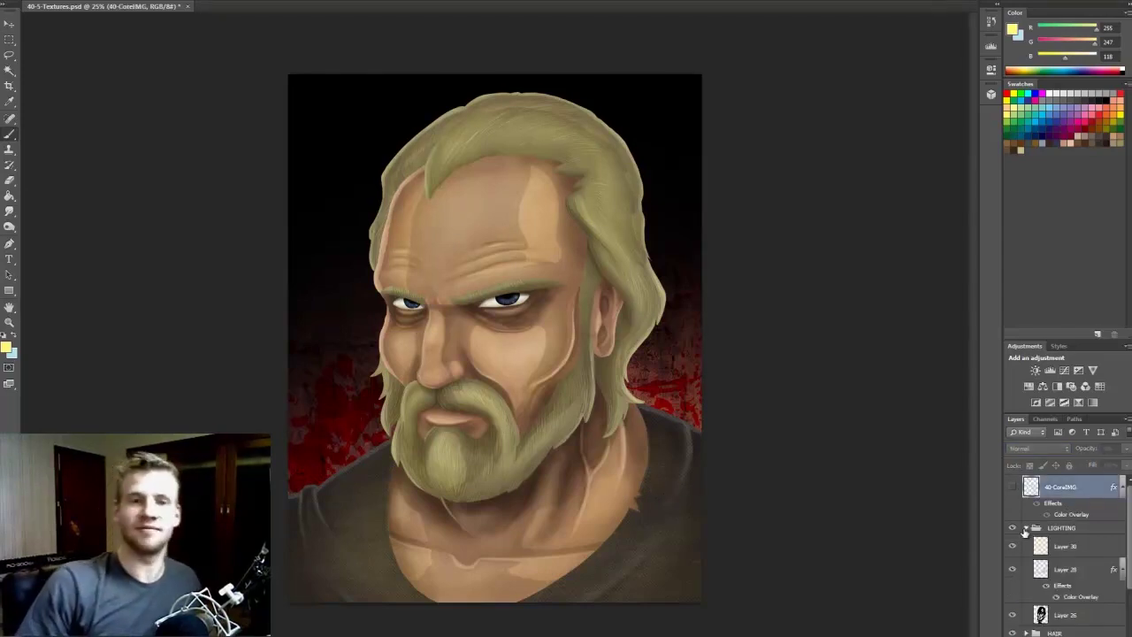
pyautogui.click(1082, 548)
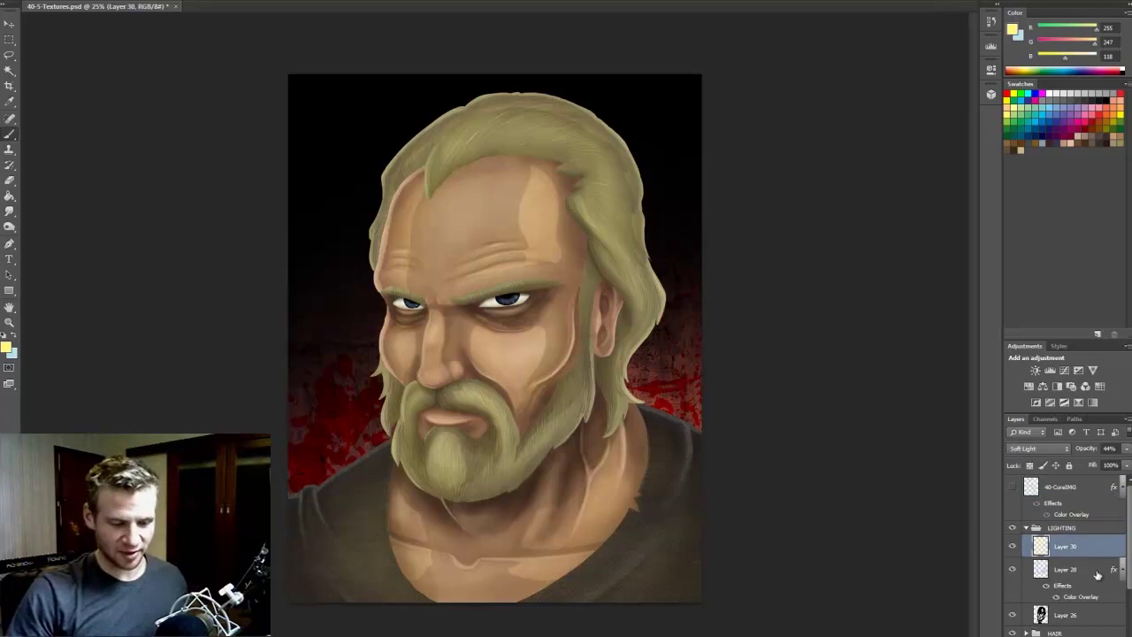
pyautogui.doubleClick(1094, 571)
pyautogui.click(673, 314)
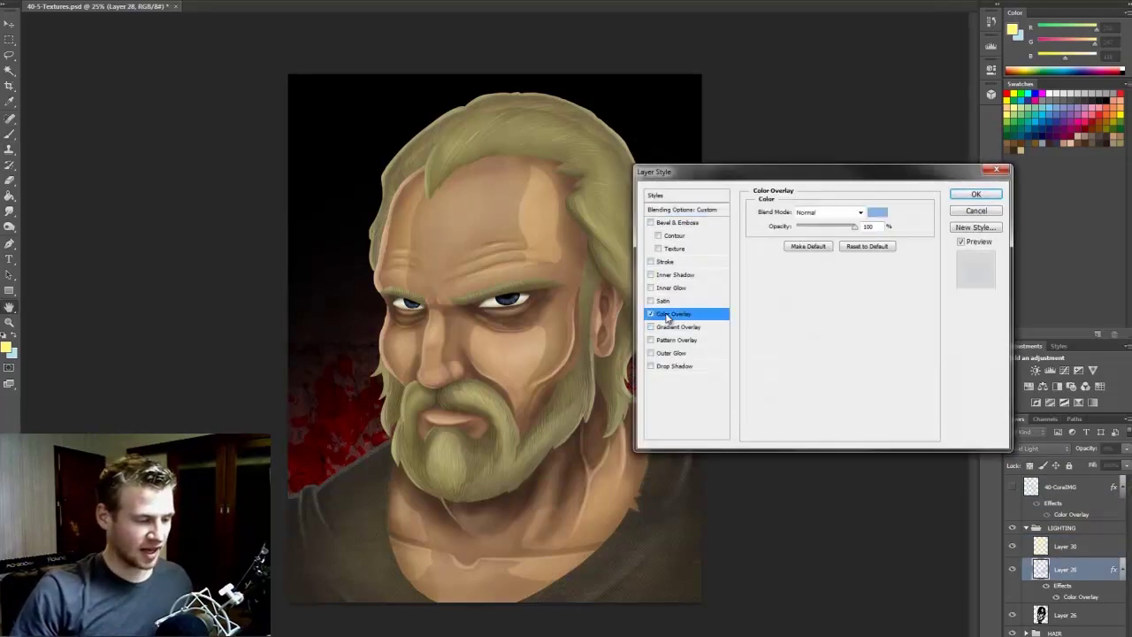
pyautogui.click(877, 213)
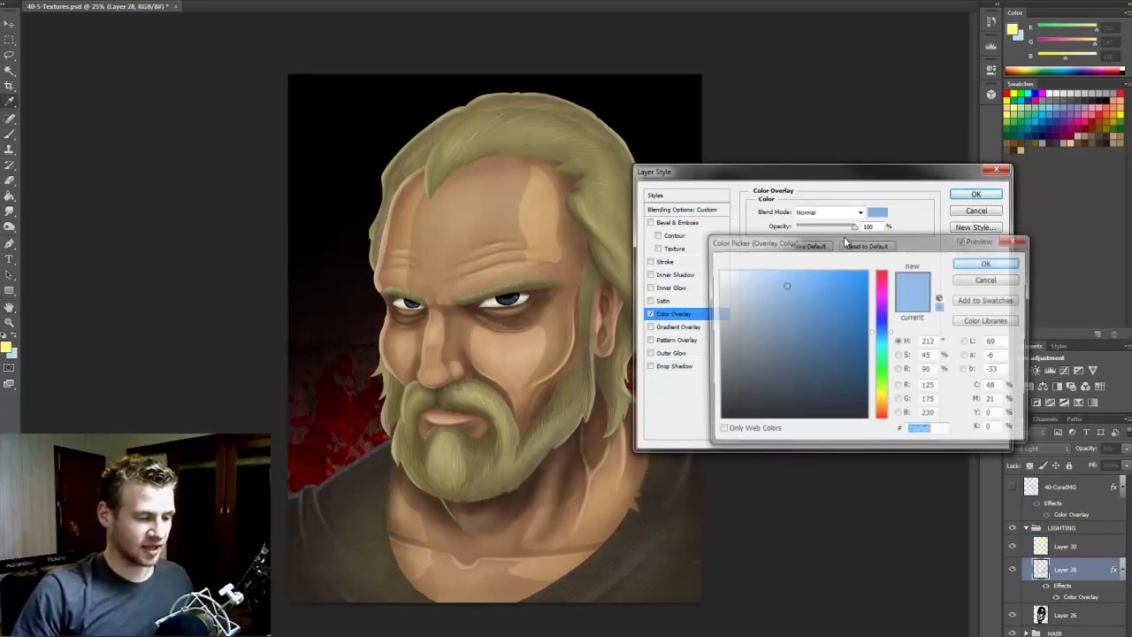
pyautogui.click(886, 420)
pyautogui.moveTo(859, 363)
pyautogui.mouseDown()
pyautogui.moveTo(854, 315)
pyautogui.moveTo(889, 308)
pyautogui.moveTo(843, 282)
pyautogui.mouseUp()
pyautogui.moveTo(885, 426); pyautogui.dragTo(884, 412)
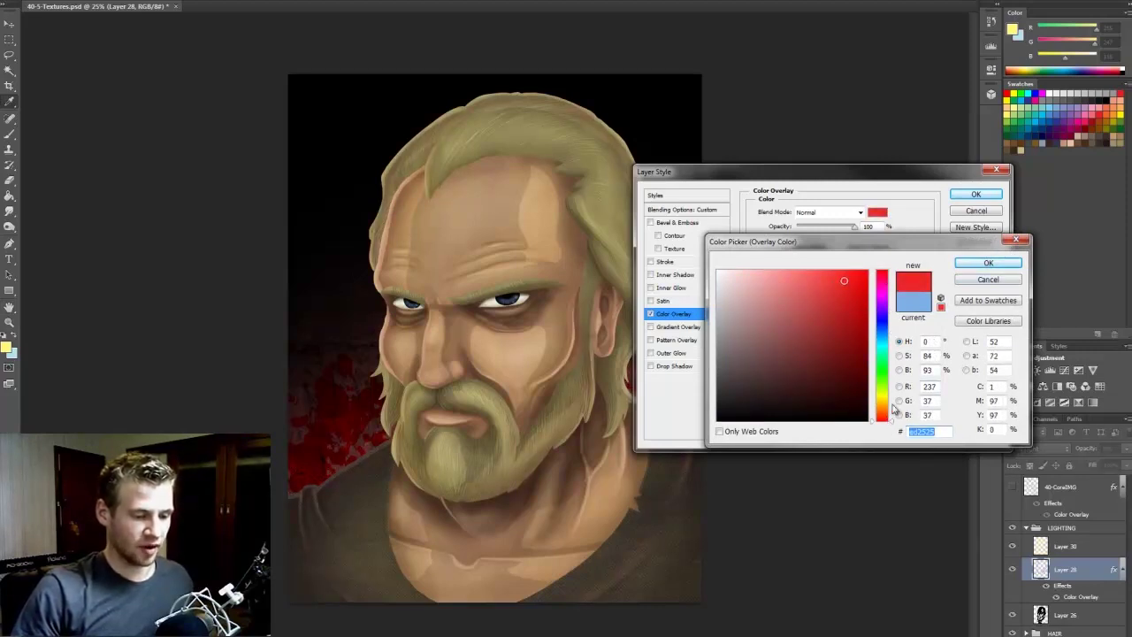
pyautogui.click(987, 263)
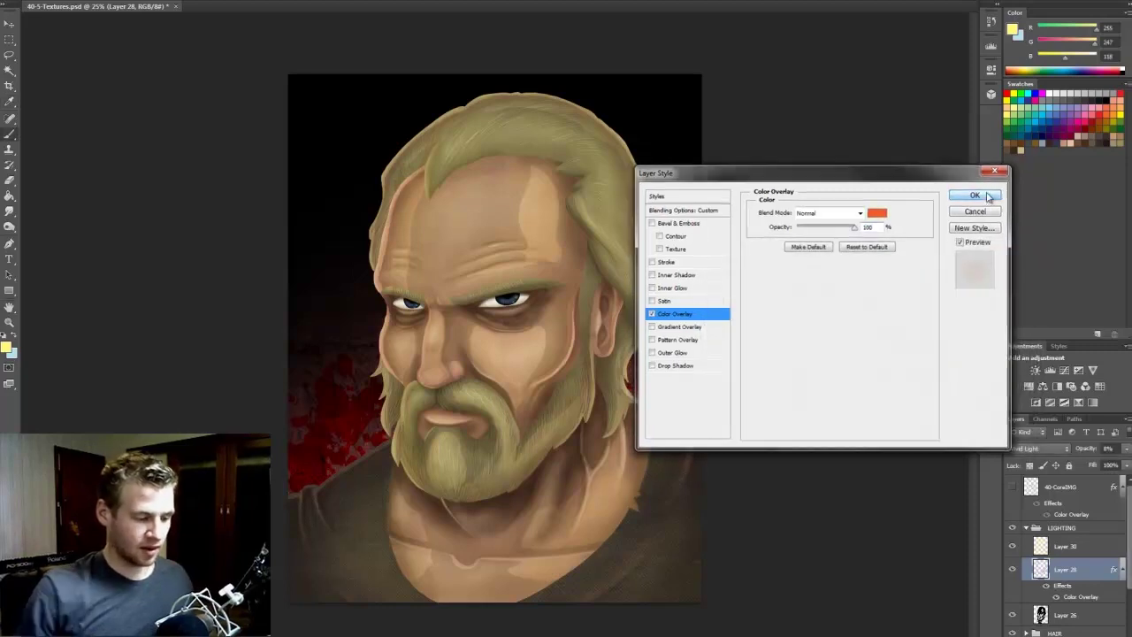
pyautogui.click(986, 195)
# Raise the orange-red rim-light layer's opacity to 14%
pyautogui.click(1128, 451)
pyautogui.moveTo(1089, 461); pyautogui.dragTo(1079, 461)
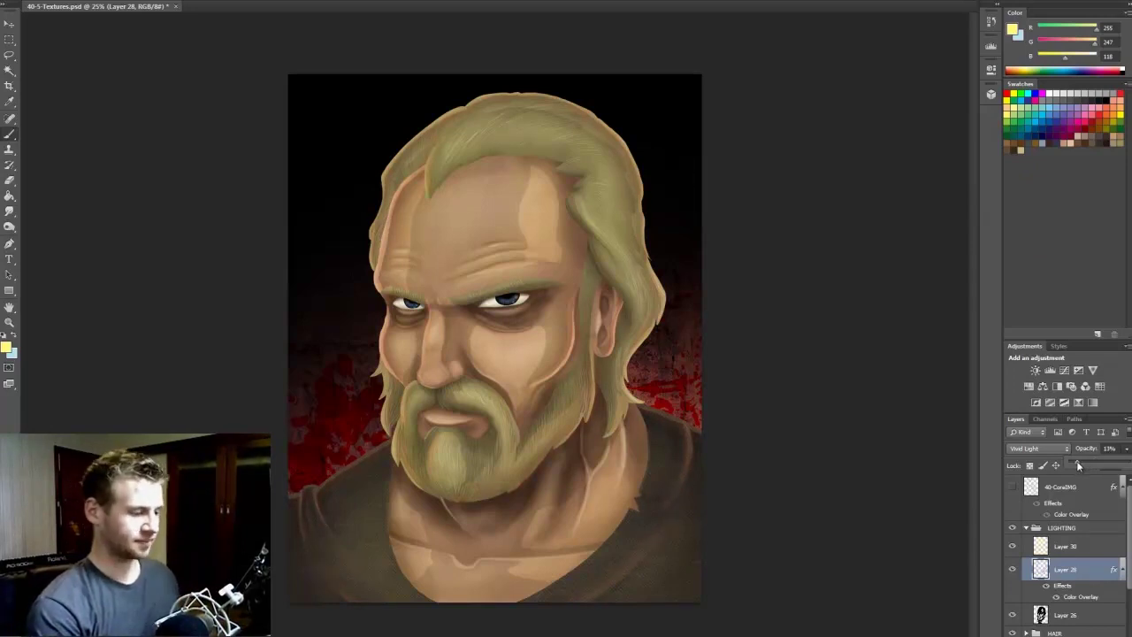
pyautogui.click(1083, 568)
pyautogui.press('space')
# Fine-tune the hue of the rim light's orange-red overlay colour and apply the layer style
pyautogui.doubleClick(1097, 569)
pyautogui.click(673, 313)
pyautogui.click(877, 212)
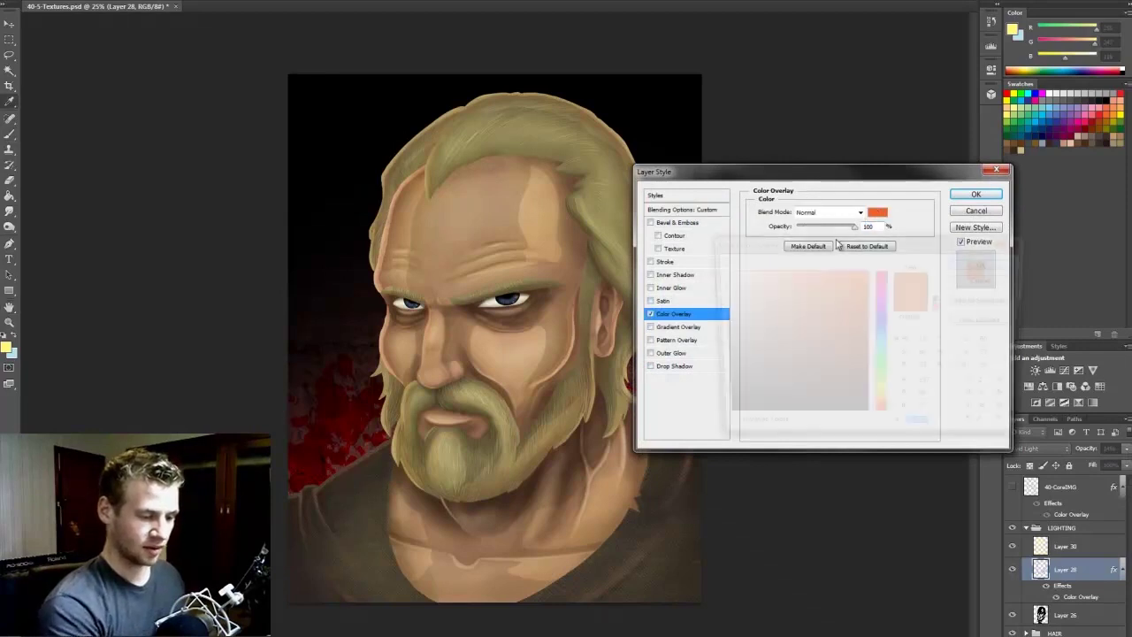
pyautogui.moveTo(890, 416); pyautogui.dragTo(893, 417)
pyautogui.click(975, 266)
pyautogui.click(976, 265)
pyautogui.click(976, 196)
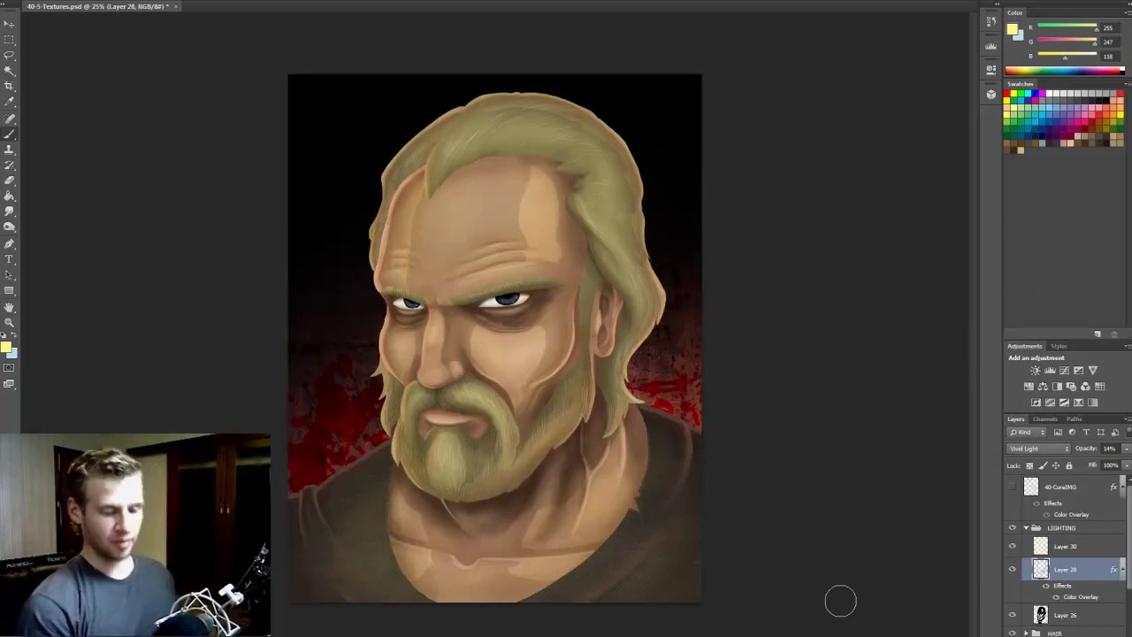
# Add a new layer above the plaster texture, reset the colours to black and white, and fill the layer with black
pyautogui.press('e')
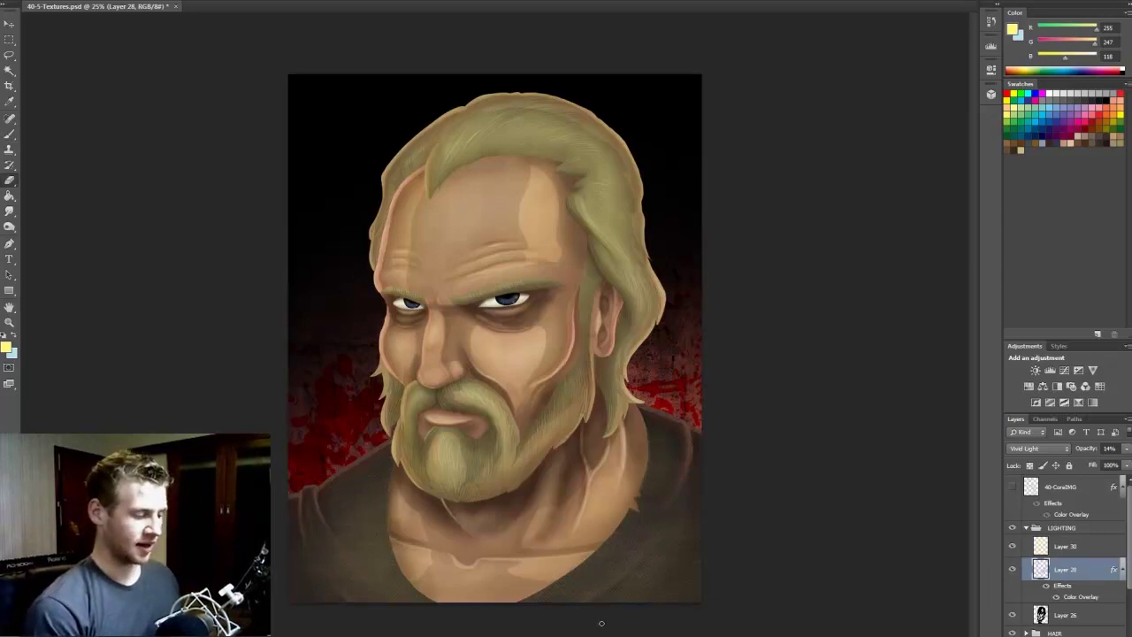
pyautogui.scroll(-5, 1066, 567)
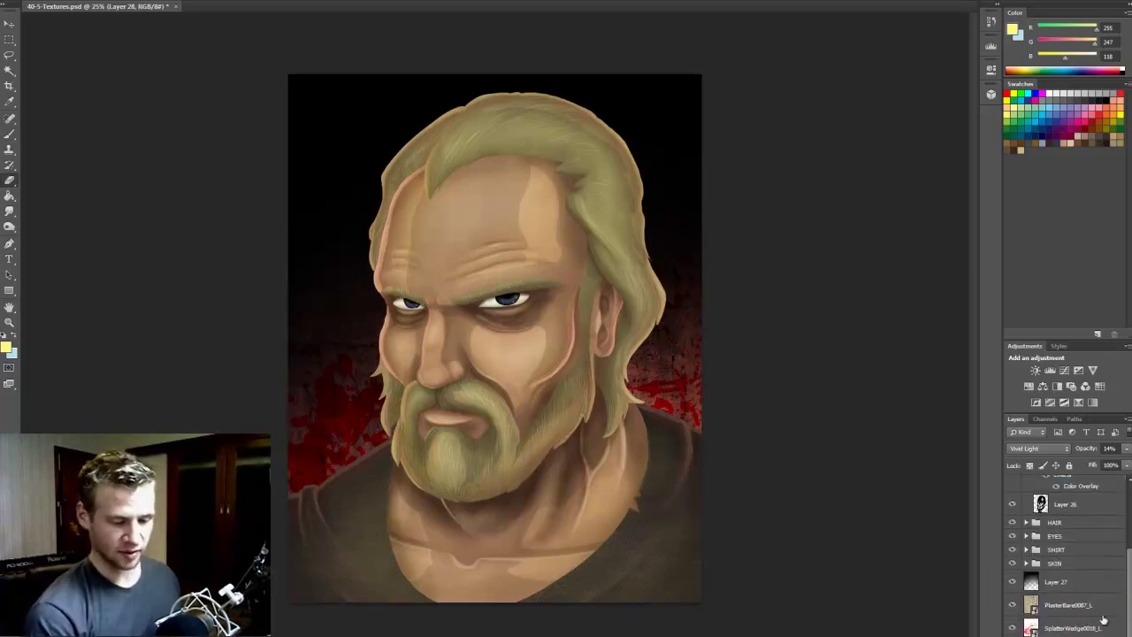
pyautogui.click(1075, 603)
pyautogui.hotkey('ctrl', 'shift', 'alt', 'n')
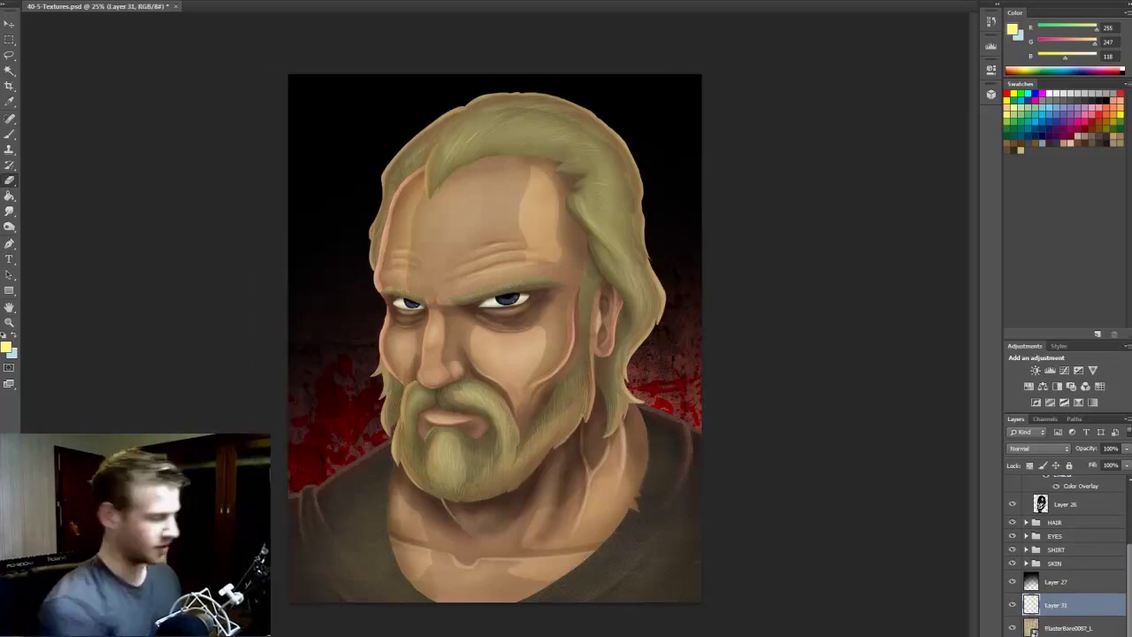
pyautogui.press('d')
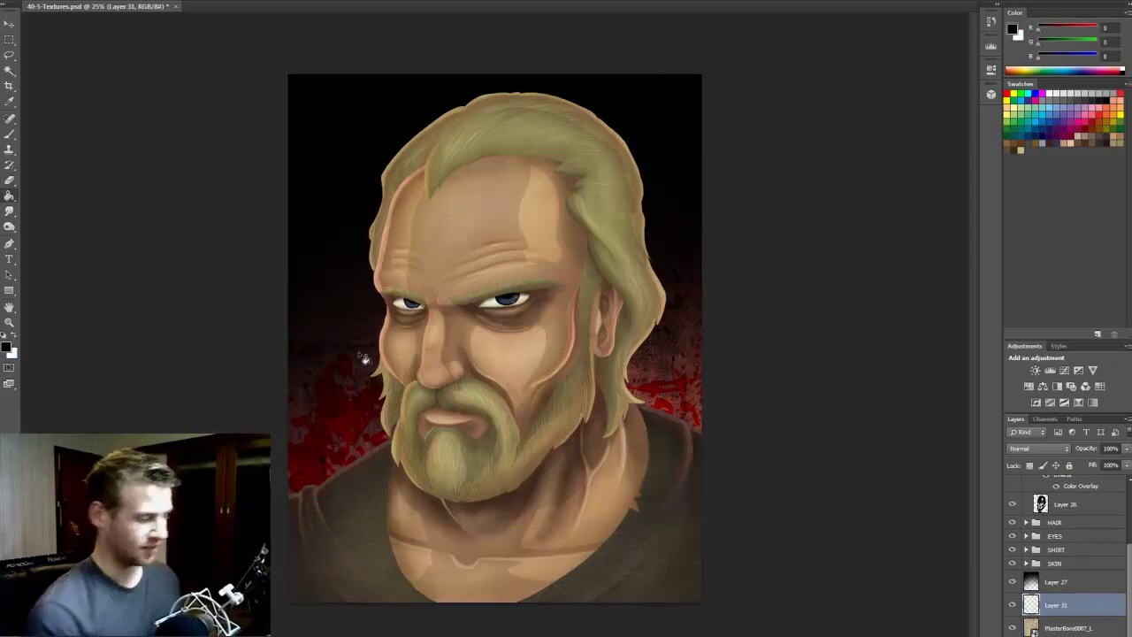
pyautogui.hotkey('alt', 'BackSpace')
# Set the black layer's blend mode to Color and its opacity to 70%
pyautogui.click(1040, 449)
pyautogui.click(1022, 430)
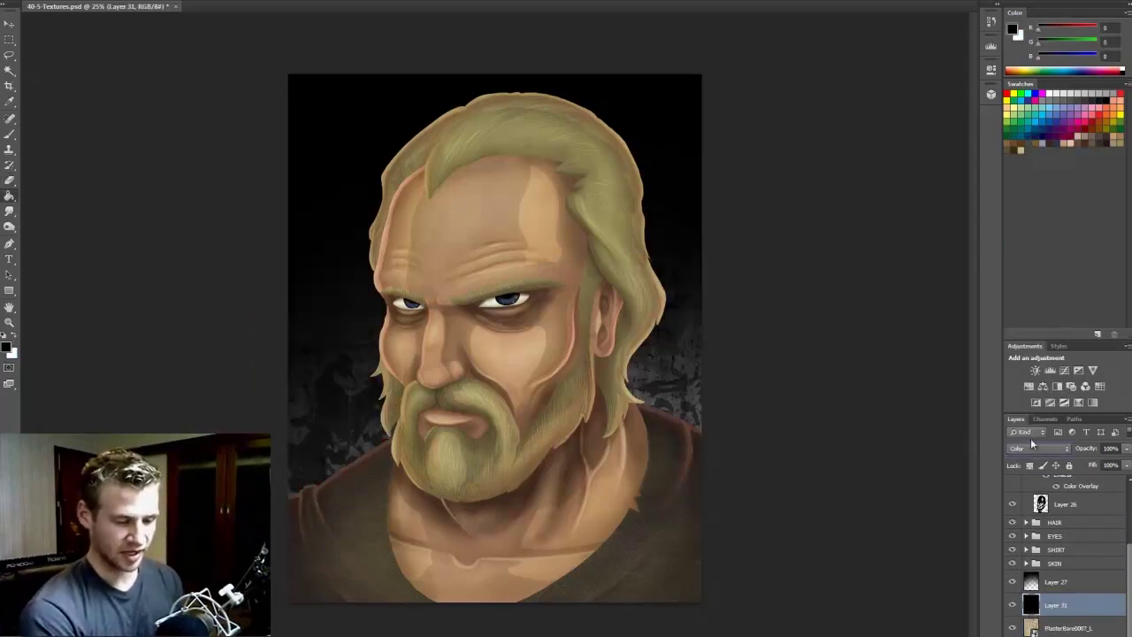
pyautogui.click(1126, 448)
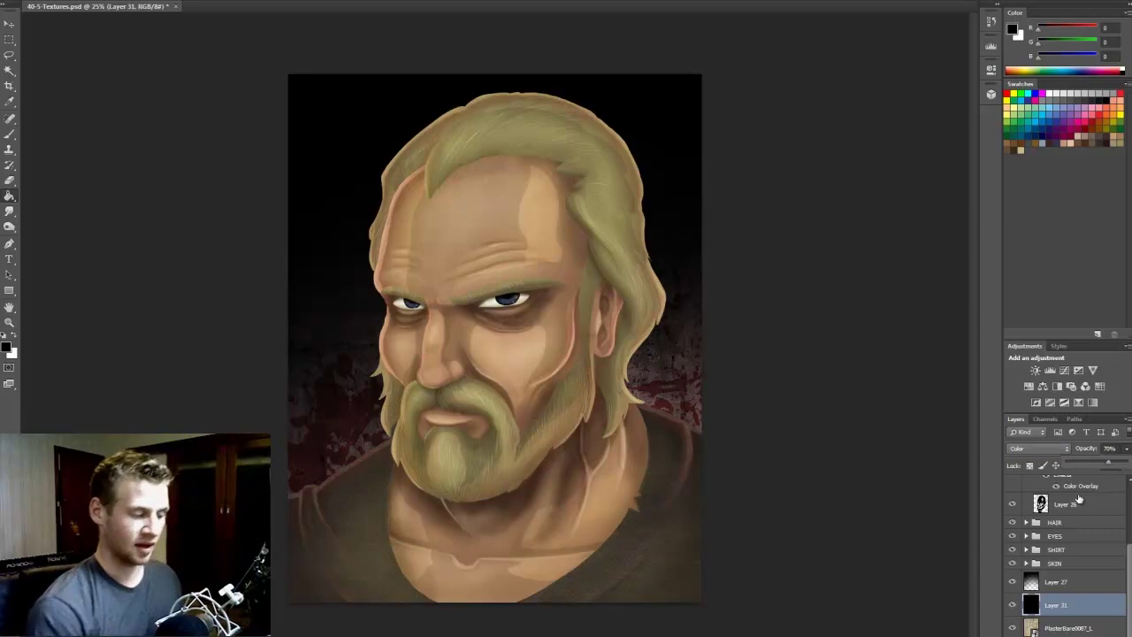
# Collapse the LIGHTING group and add a new layer above the 40-CoreIMG layer
pyautogui.scroll(3, 1066, 557)
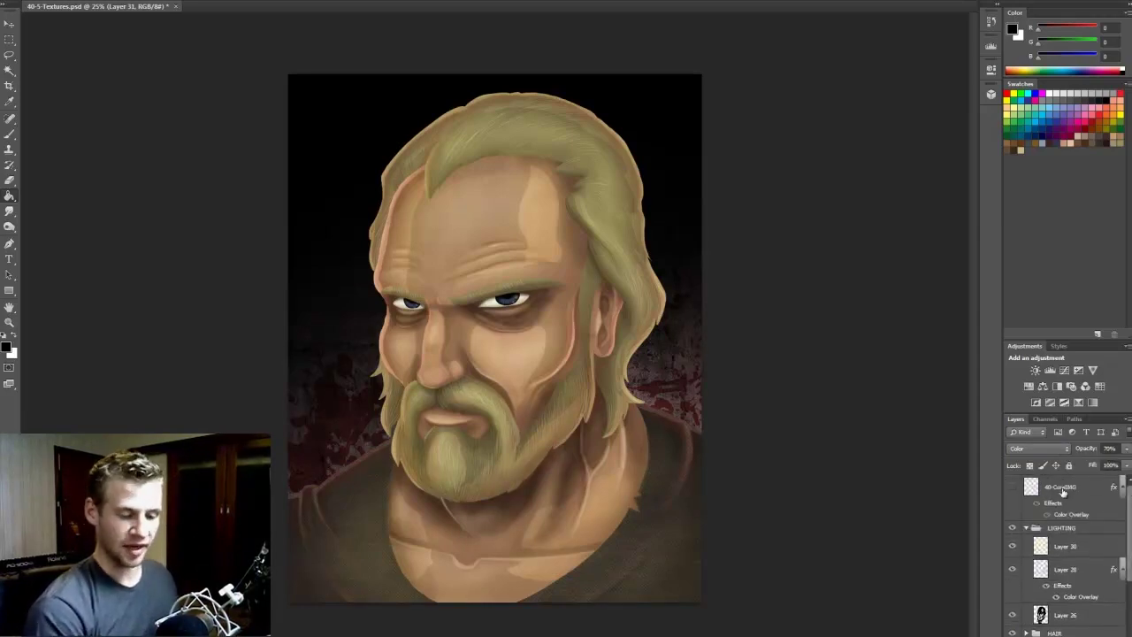
pyautogui.click(1063, 492)
pyautogui.click(1026, 527)
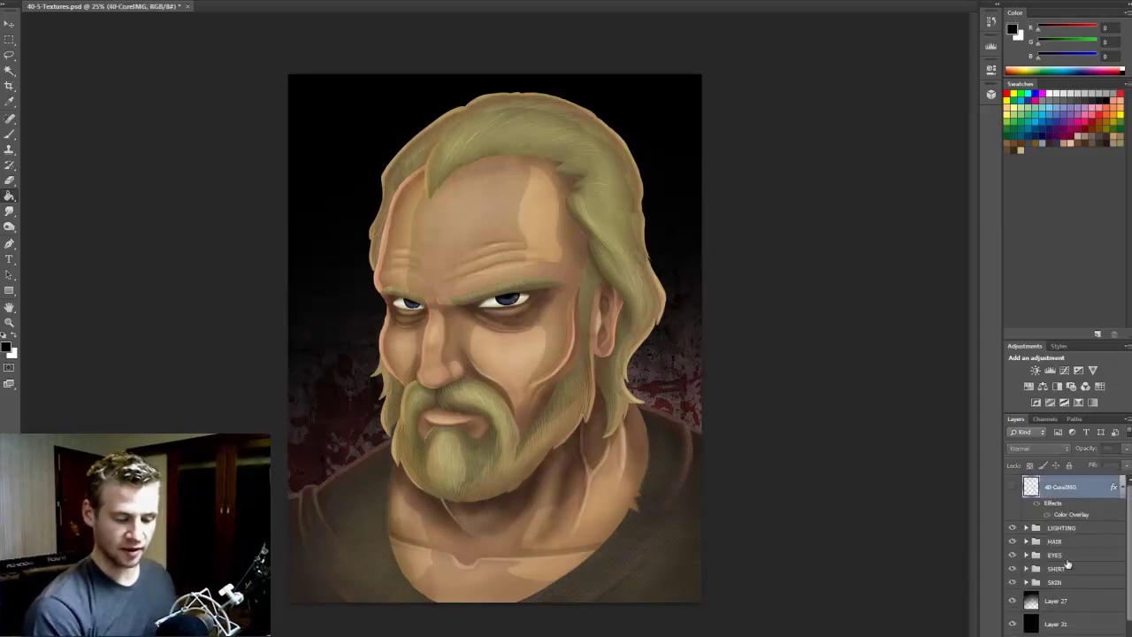
pyautogui.hotkey('ctrl', 'alt', 'shift', 'n')
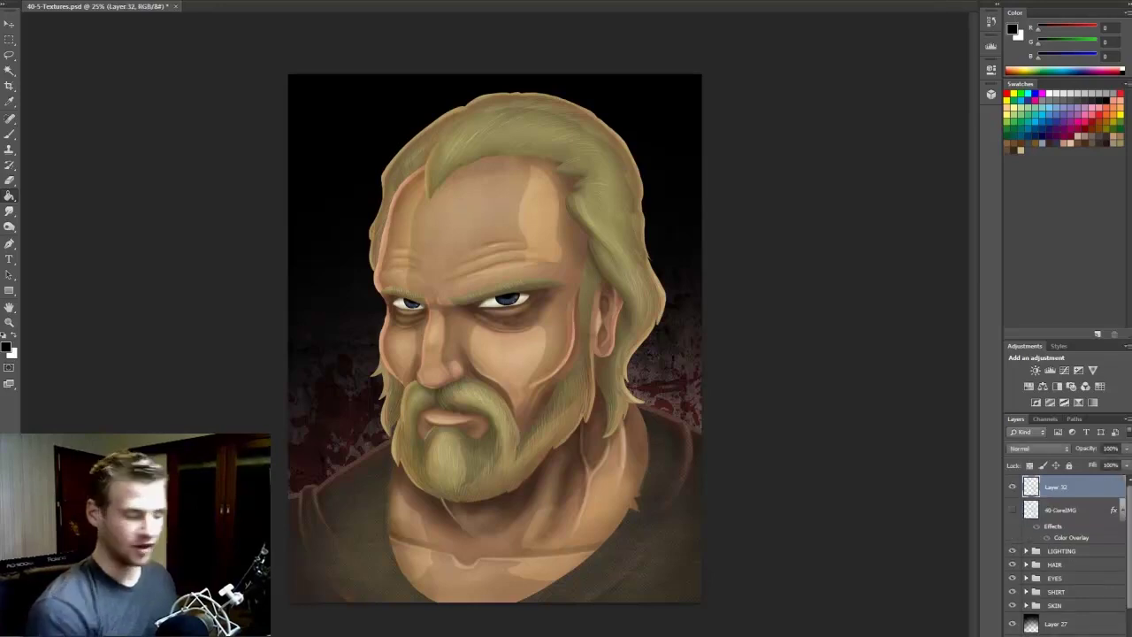
# Paint a dark vignette around the canvas edges on the new layer with an enlarged soft black brush at 0% hardness
pyautogui.press('b')
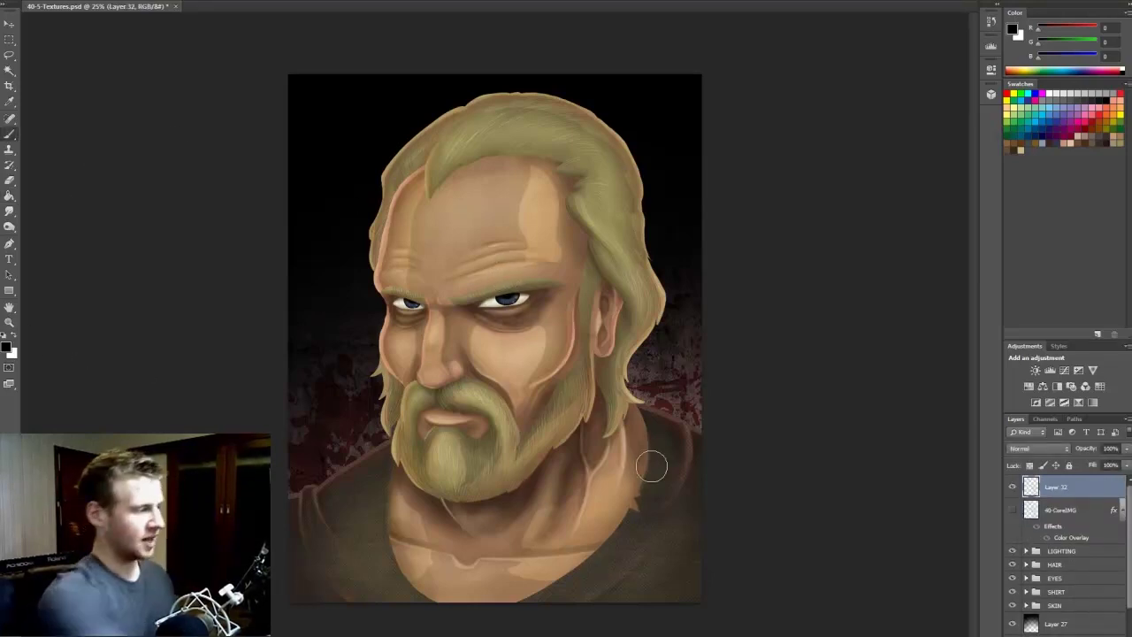
pyautogui.rightClick(75, 7)
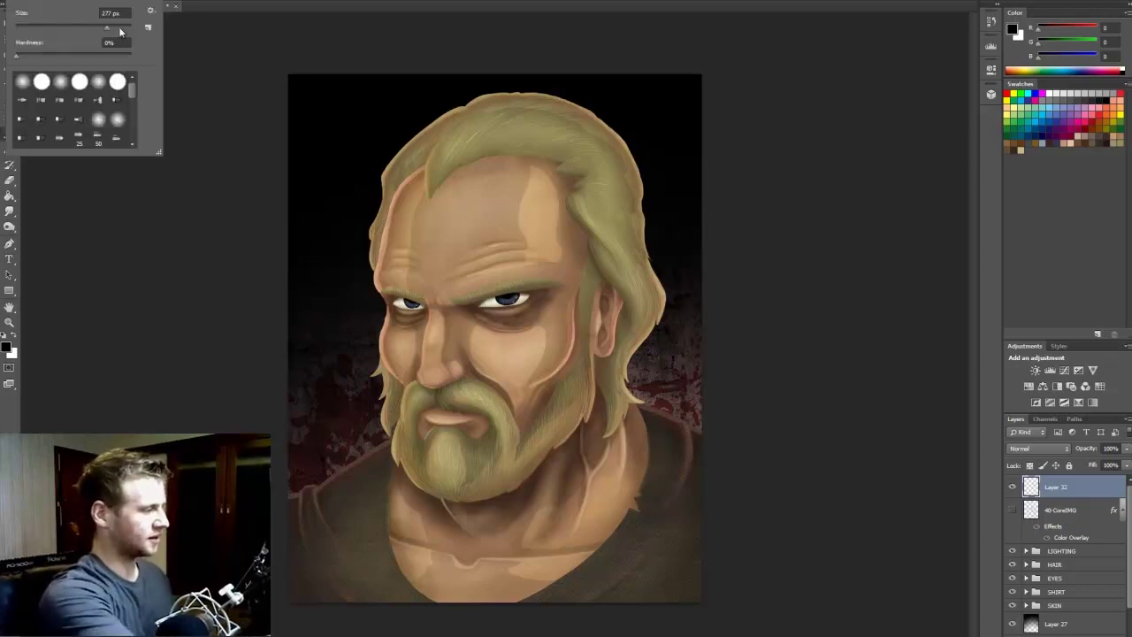
pyautogui.moveTo(120, 32); pyautogui.dragTo(132, 32)
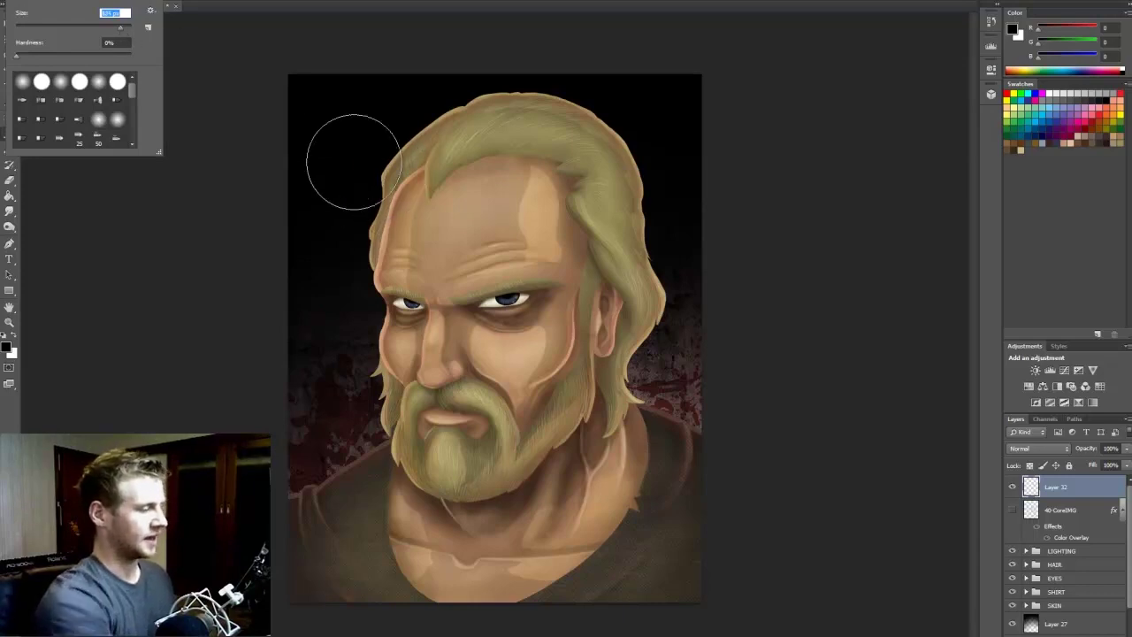
pyautogui.click(240, 4)
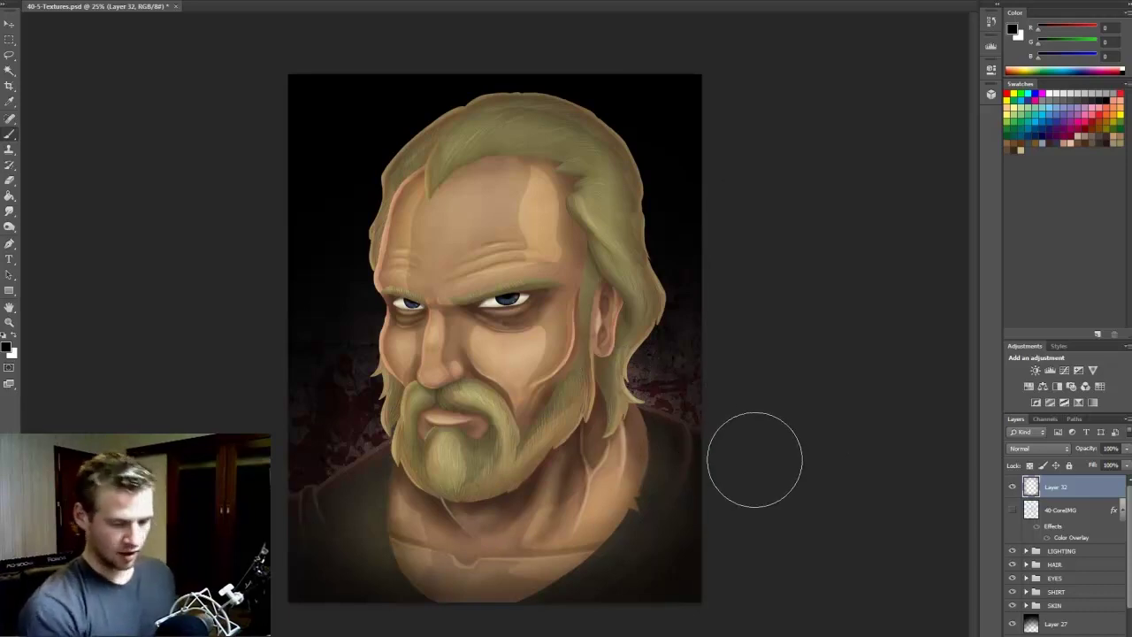
# Add a new layer between the vignette layer and 40-CoreIMG and fill it with black
pyautogui.click(1081, 510)
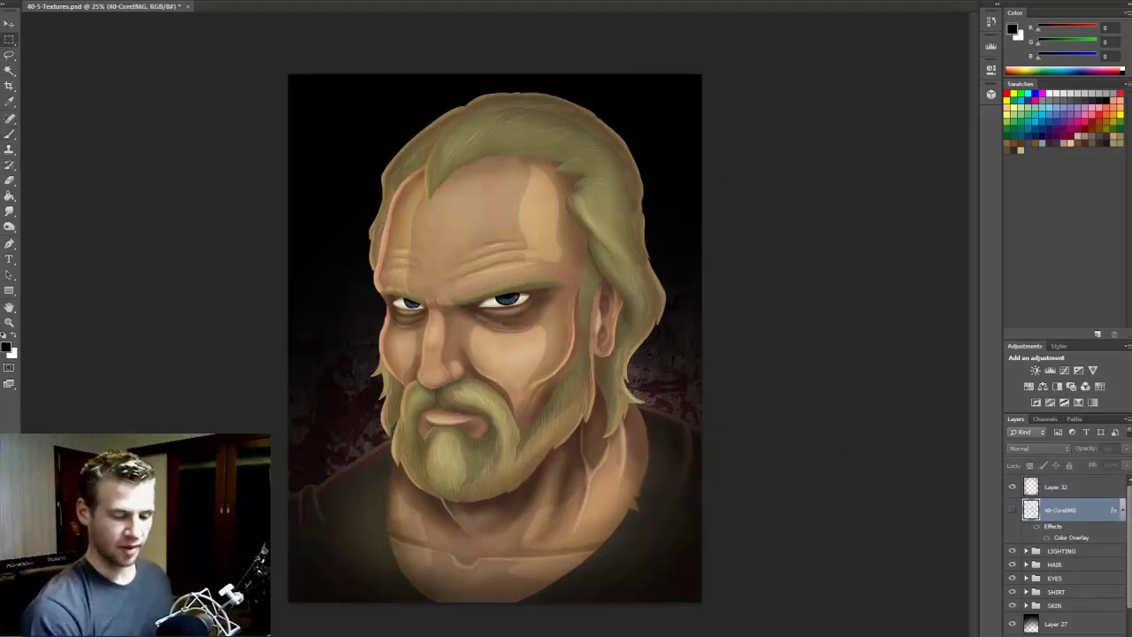
pyautogui.hotkey('ctrl', 'shift', 'alt', 'n')
pyautogui.click(9, 195)
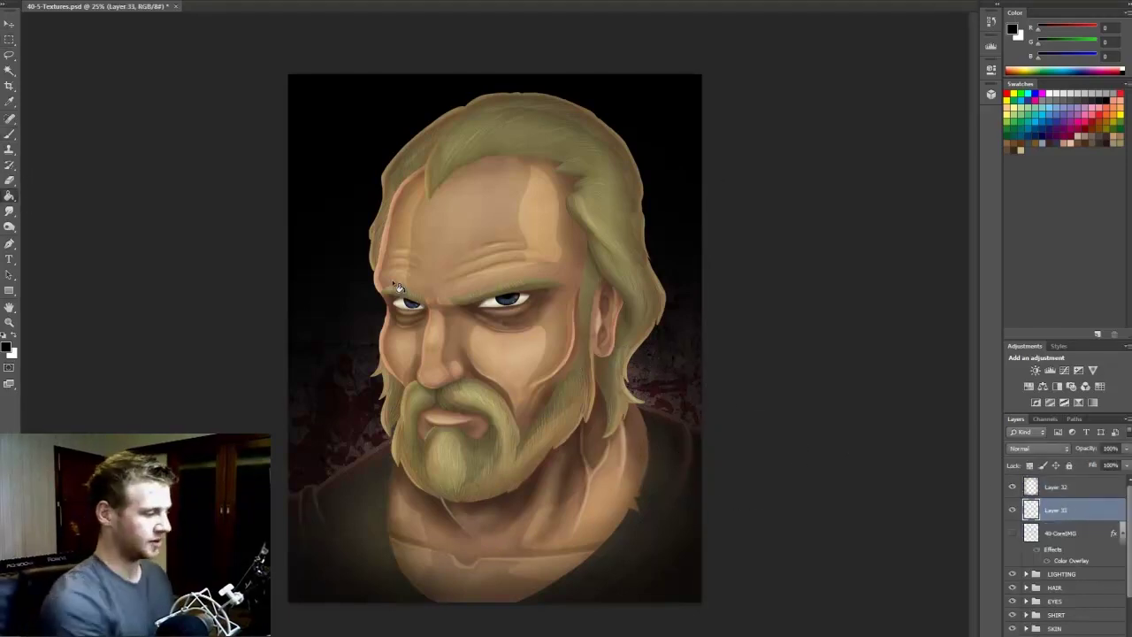
pyautogui.click(566, 336)
# Set the black fill layer's blend mode to Color and its opacity to 10%, and compare the portrait with and without it
pyautogui.click(1040, 449)
pyautogui.click(1015, 428)
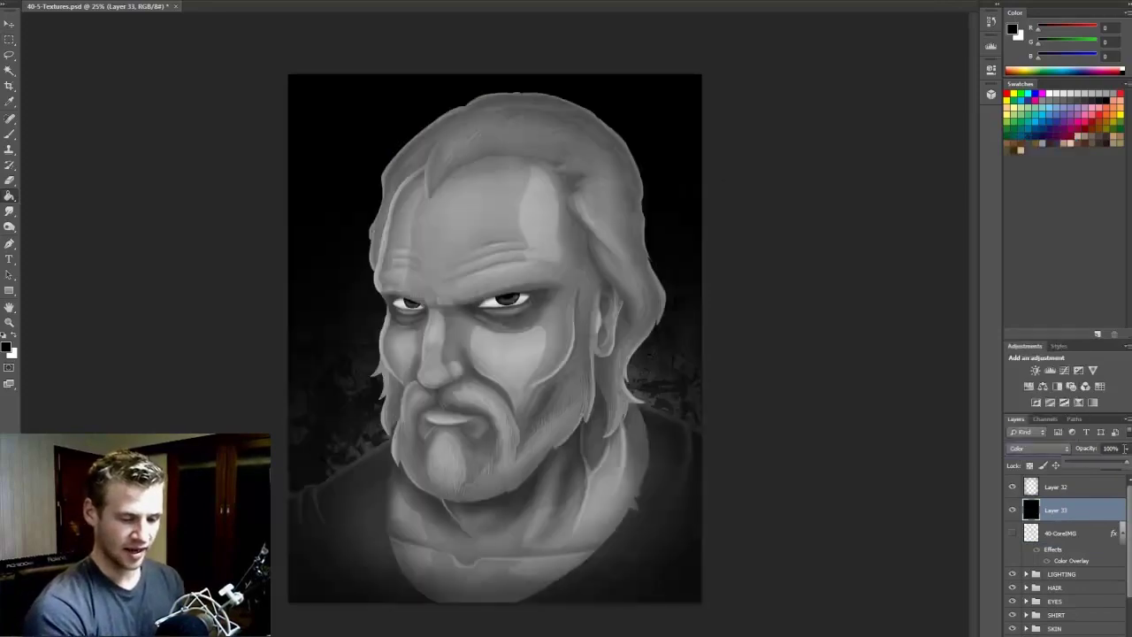
pyautogui.moveTo(1072, 463); pyautogui.dragTo(1073, 461)
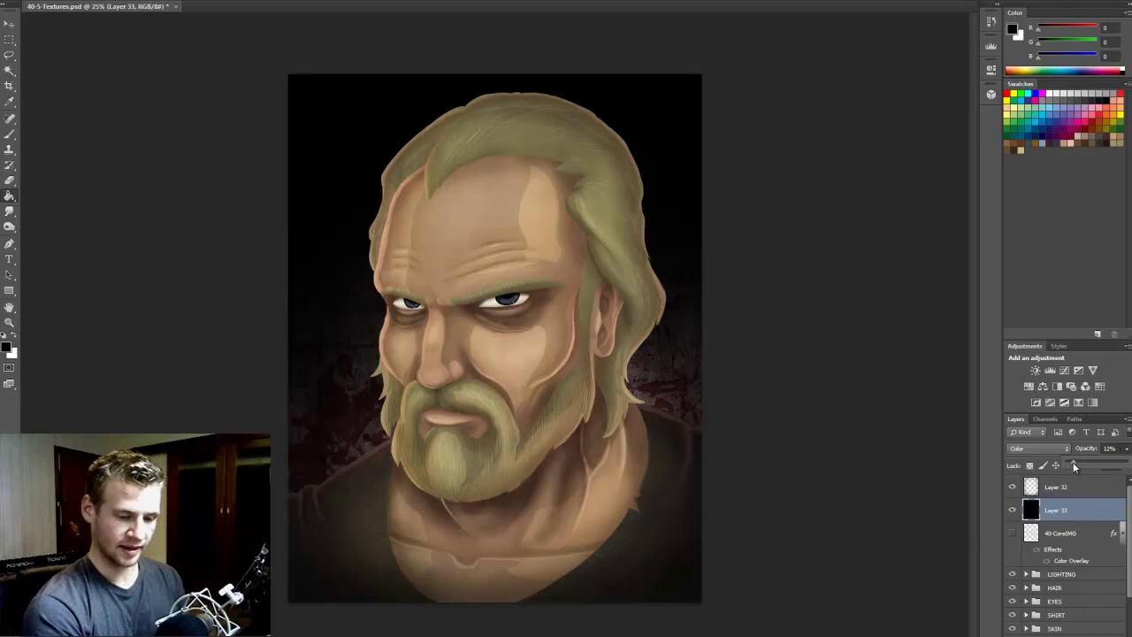
pyautogui.click(850, 486)
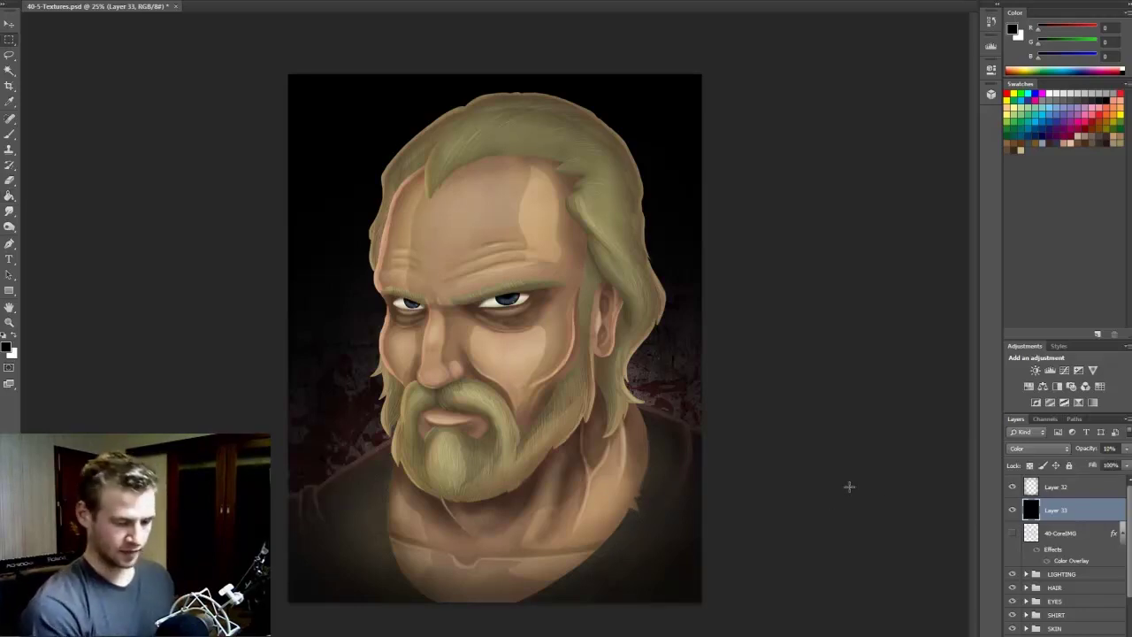
pyautogui.click(1013, 511)
pyautogui.click(1013, 511)
pyautogui.click(1013, 512)
pyautogui.click(1013, 511)
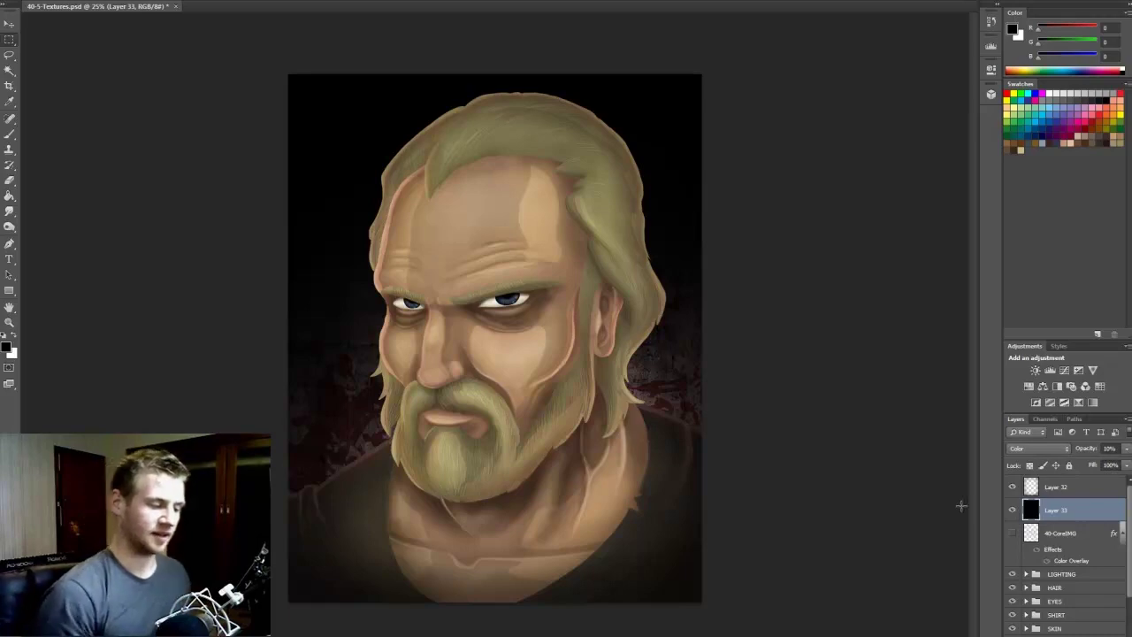
# Hide the vignette layer and the black Color-blend layer beneath it
pyautogui.moveTo(1129, 512)
pyautogui.mouseDown()
pyautogui.moveTo(1129, 543)
pyautogui.moveTo(1129, 518)
pyautogui.mouseUp()
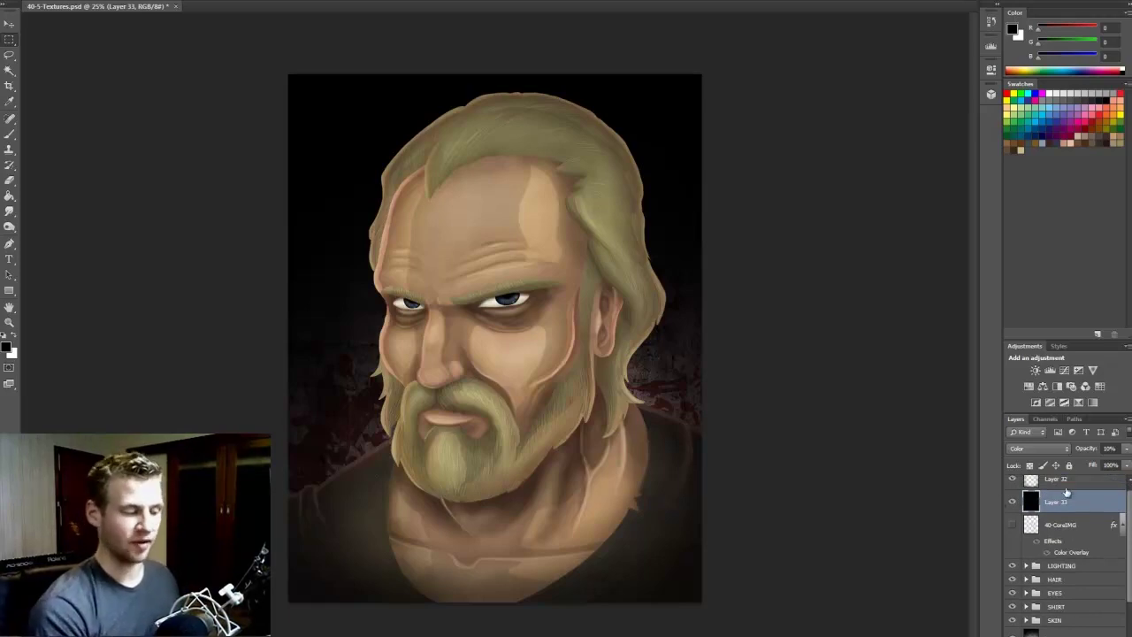
pyautogui.scroll(1, 1128, 506)
pyautogui.click(1012, 507)
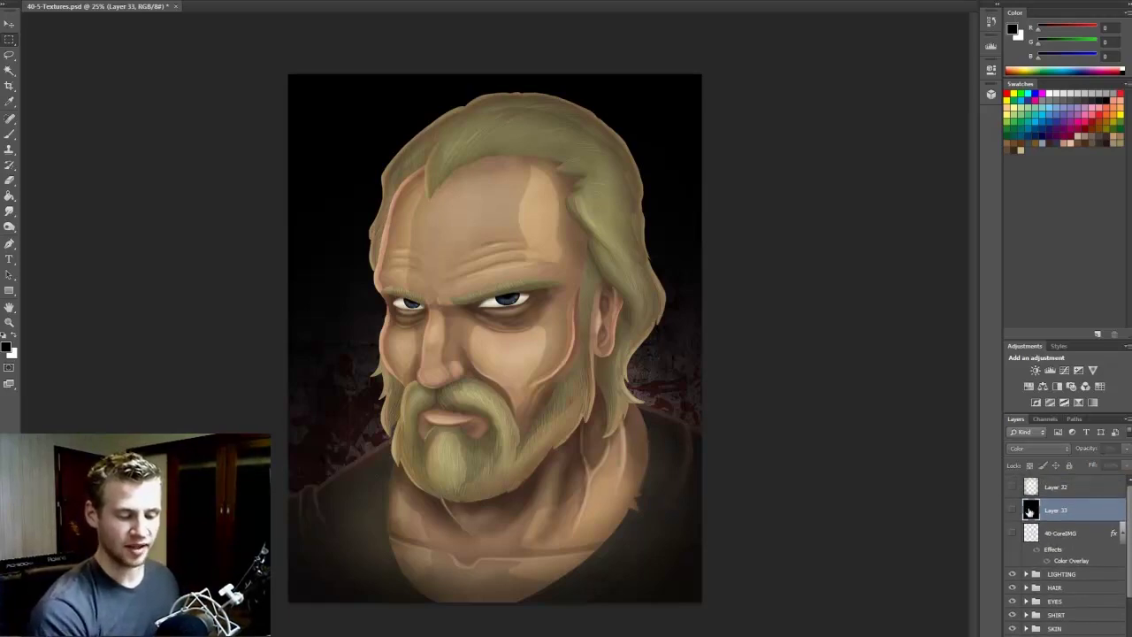
# Duplicate everything from the LIGHTING group down through the background layers and merge the copies into one layer
pyautogui.scroll(-3, 1121, 546)
pyautogui.moveTo(1120, 543); pyautogui.dragTo(1125, 558)
pyautogui.click(1071, 525)
pyautogui.keyDown('shift'); pyautogui.click(1073, 626); pyautogui.keyUp('shift')
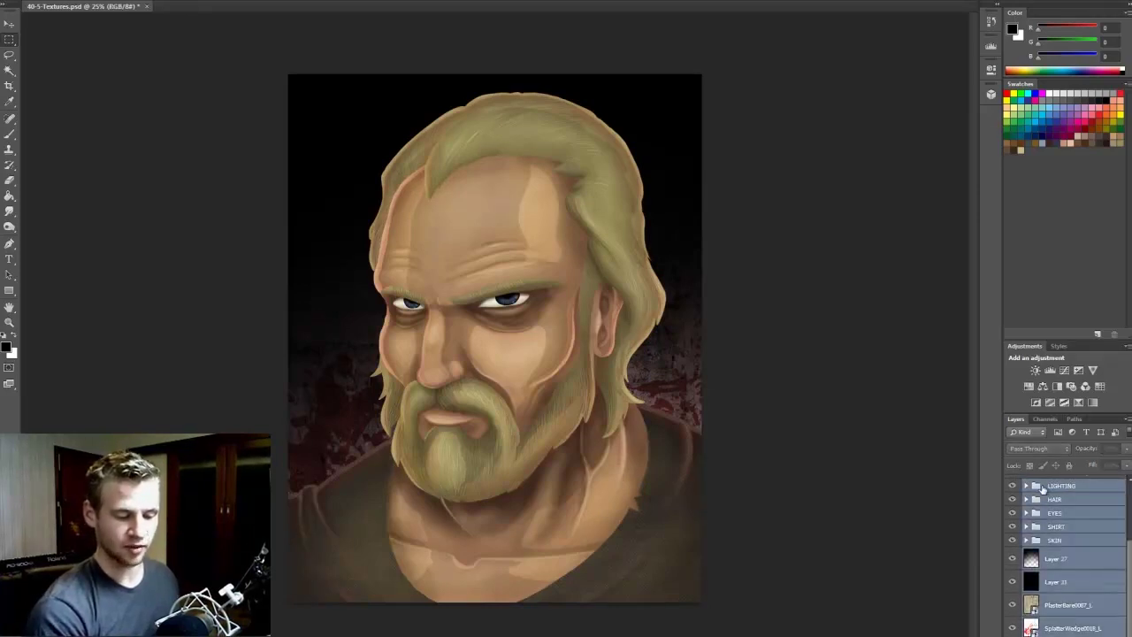
pyautogui.rightClick(1039, 489)
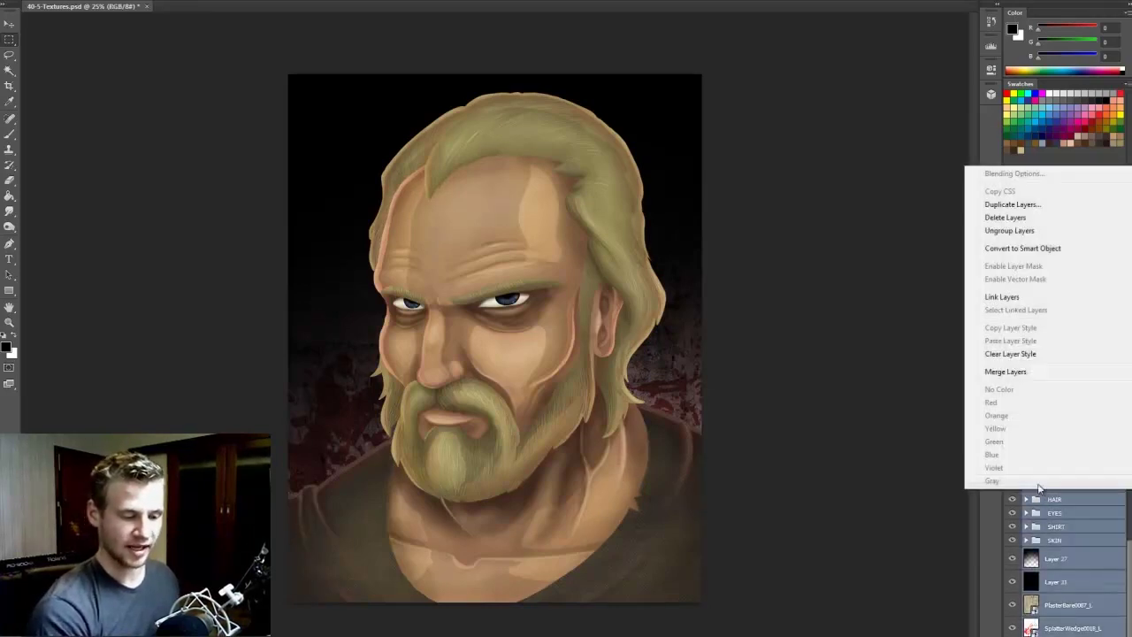
pyautogui.click(1017, 204)
pyautogui.press('Return')
pyautogui.rightClick(1062, 523)
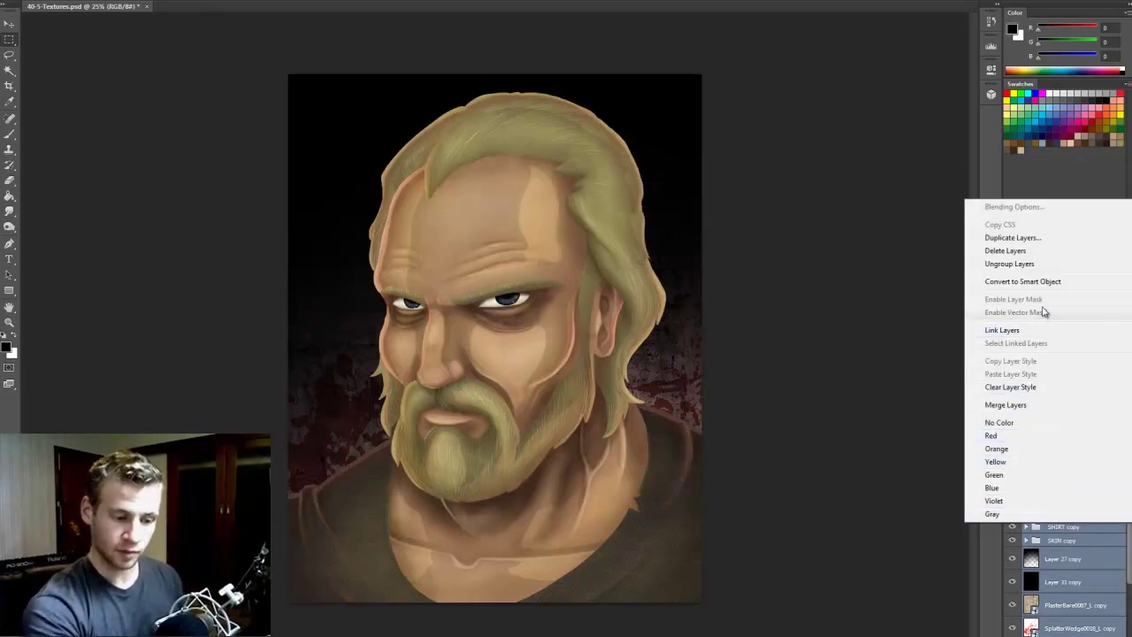
pyautogui.click(1044, 407)
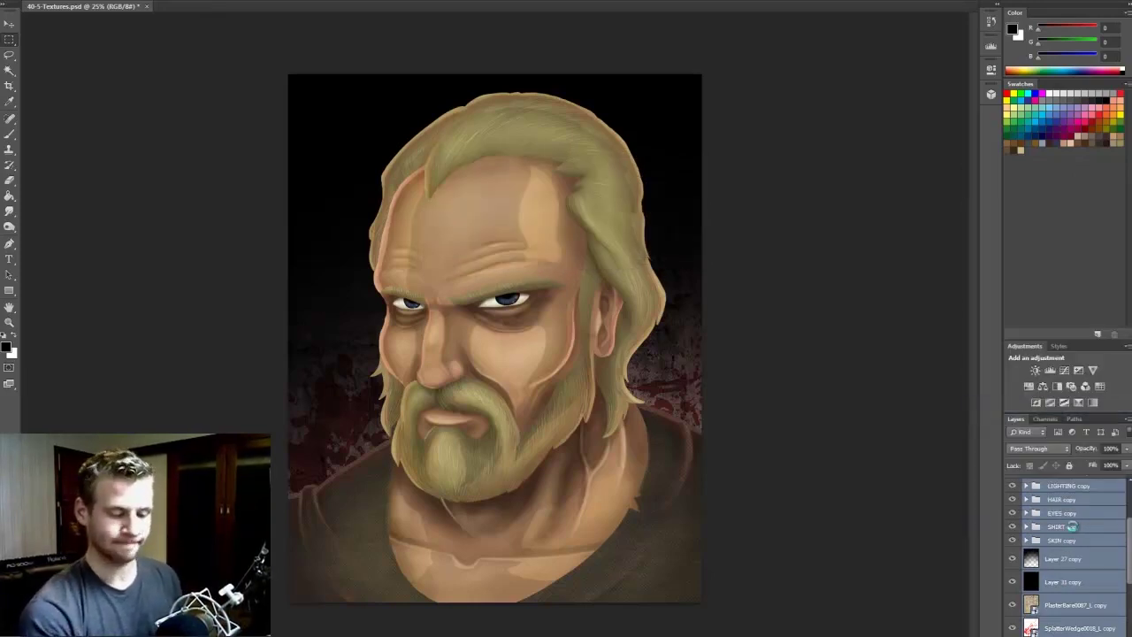
# Hide the original groups and background layers below the merged copy, and toggle the merged copy to check it
pyautogui.moveTo(1015, 511); pyautogui.dragTo(1013, 633)
pyautogui.scroll(4, 1128, 587)
pyautogui.click(1013, 556)
pyautogui.click(1013, 555)
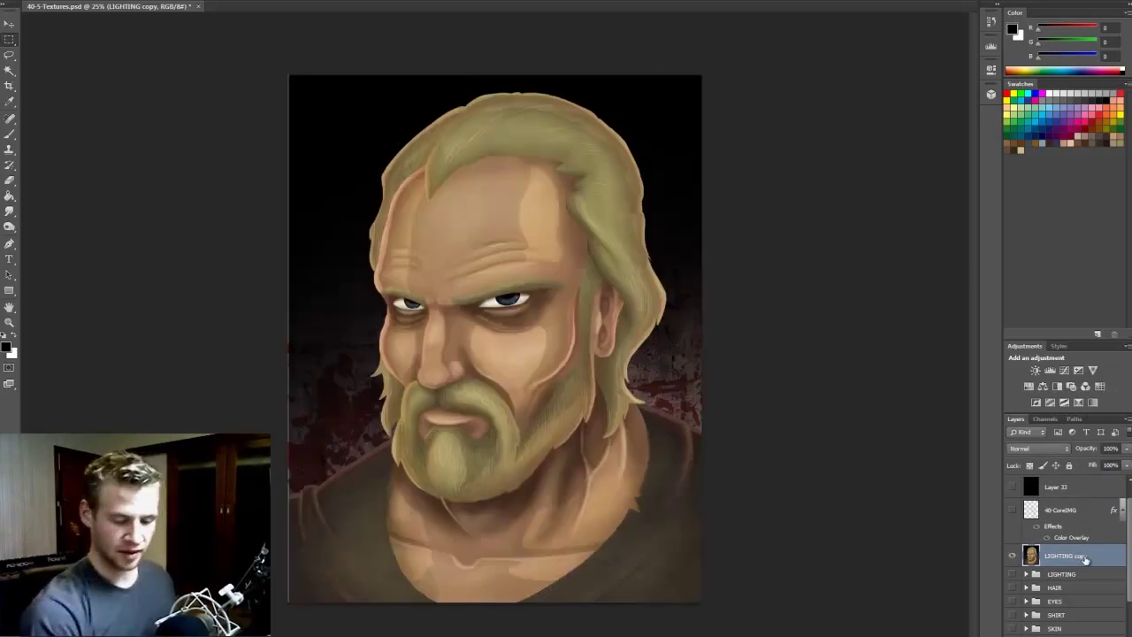
# Duplicate the merged portrait layer, apply Brightness/Contrast with brightness -3 and contrast 43 to the duplicate, and compare it with the original
pyautogui.hotkey('ctrl', 'j')
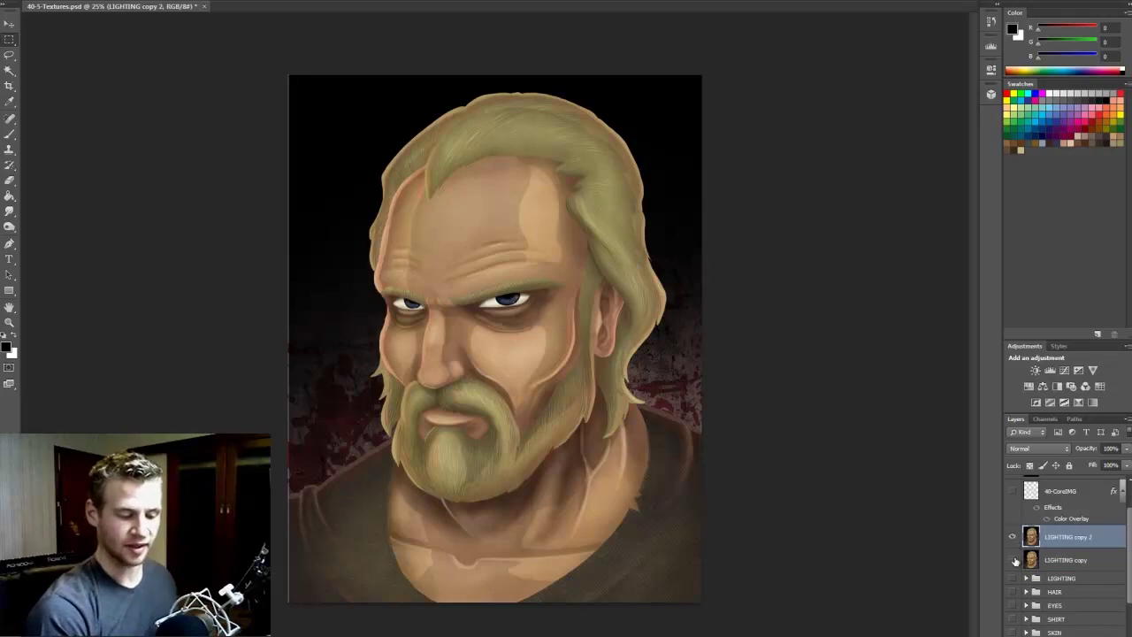
pyautogui.click(76, 0)
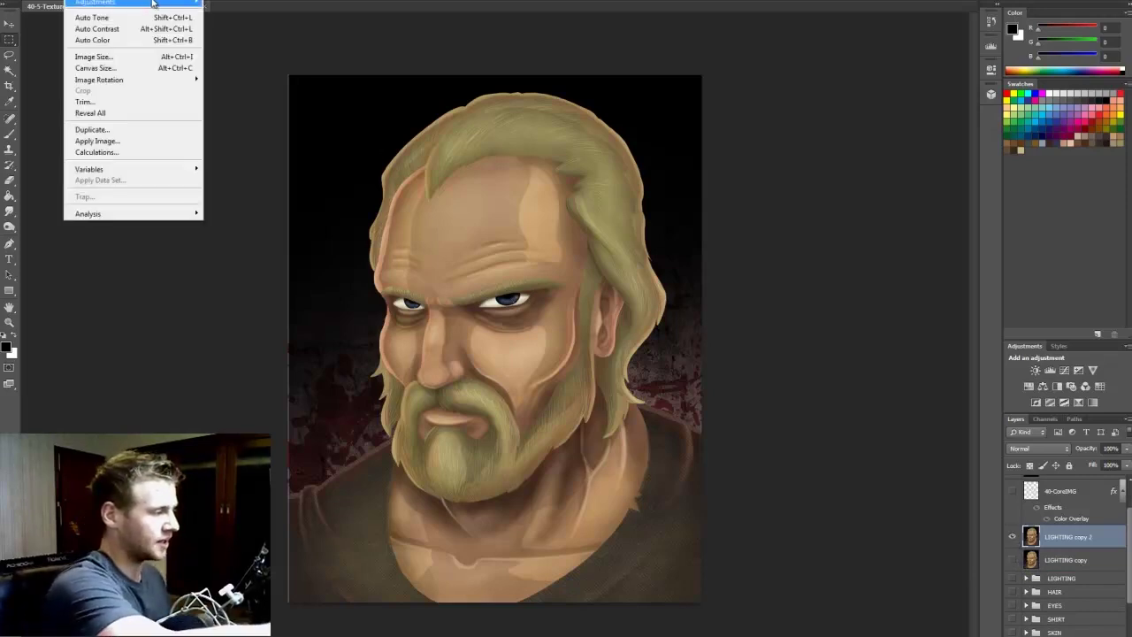
pyautogui.moveTo(152, 3)
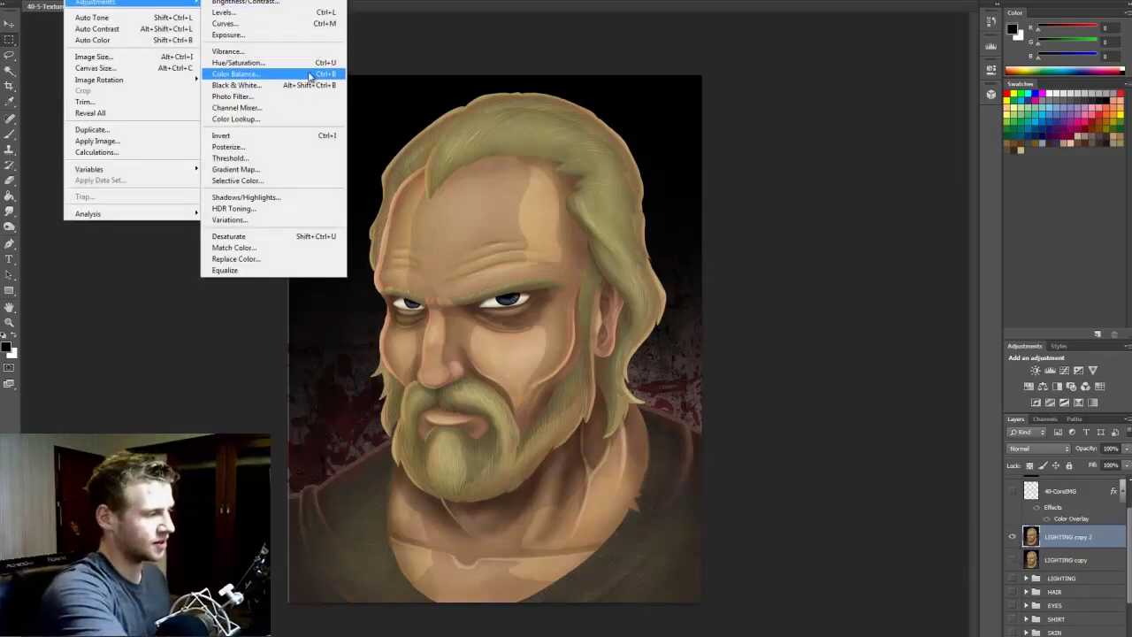
pyautogui.click(314, 3)
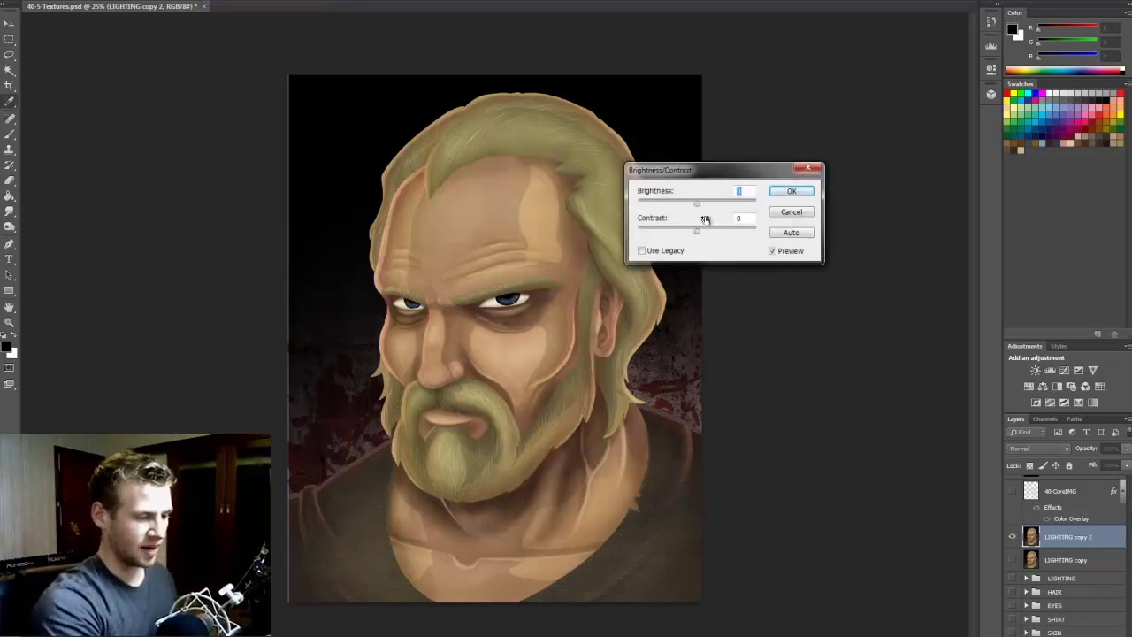
pyautogui.moveTo(698, 231)
pyautogui.mouseDown()
pyautogui.moveTo(718, 235)
pyautogui.moveTo(700, 207)
pyautogui.moveTo(725, 233)
pyautogui.moveTo(696, 210)
pyautogui.mouseUp()
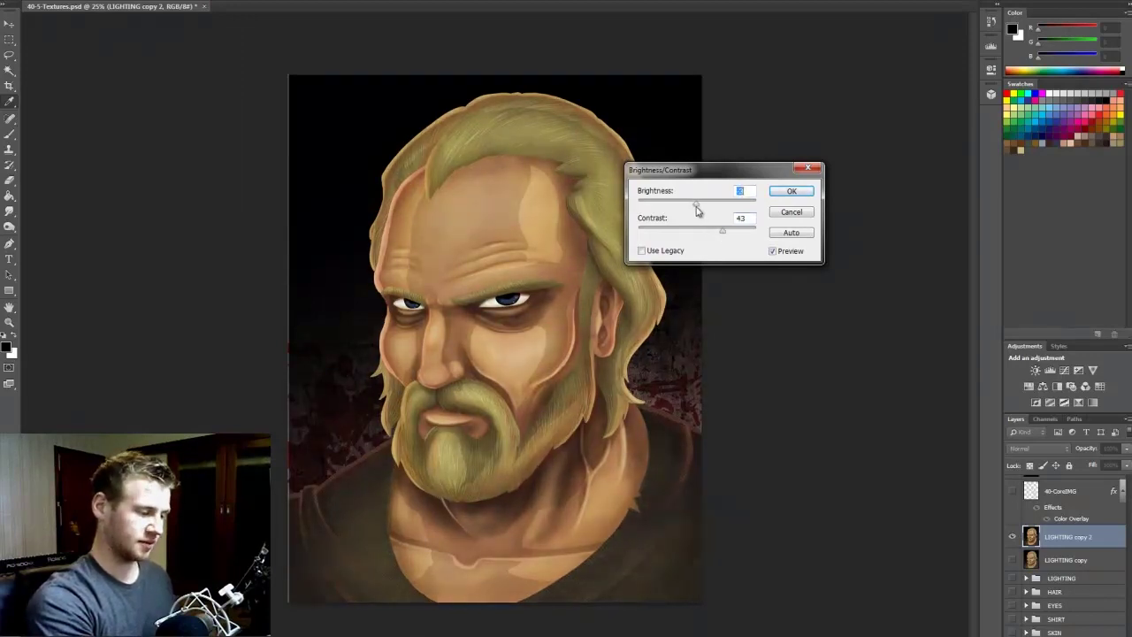
pyautogui.click(791, 191)
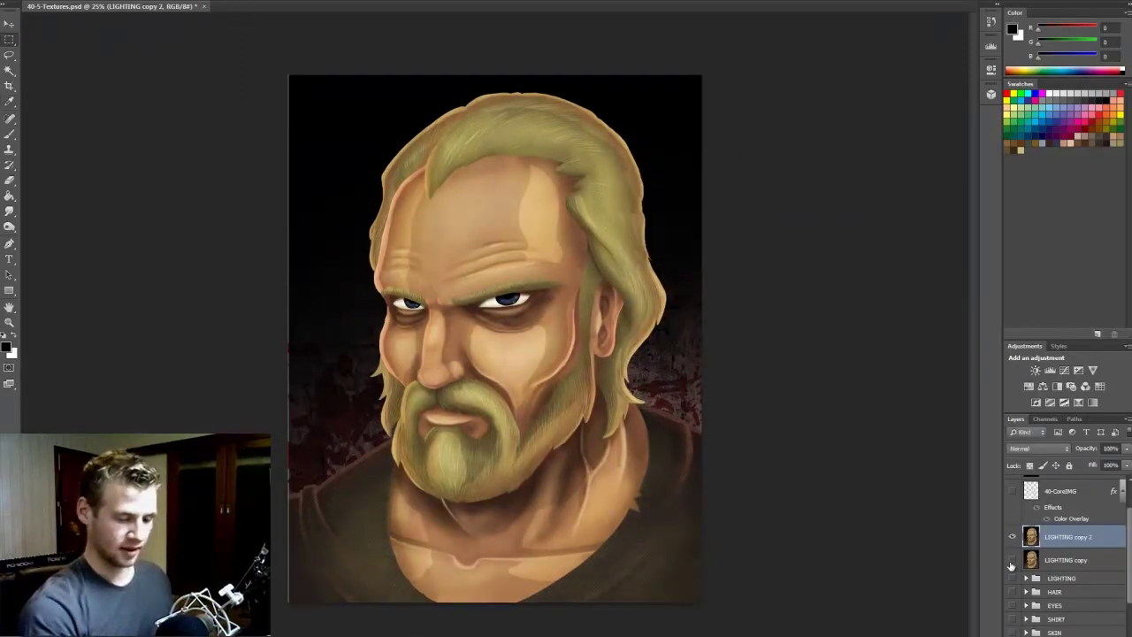
pyautogui.click(1012, 536)
pyautogui.click(1012, 536)
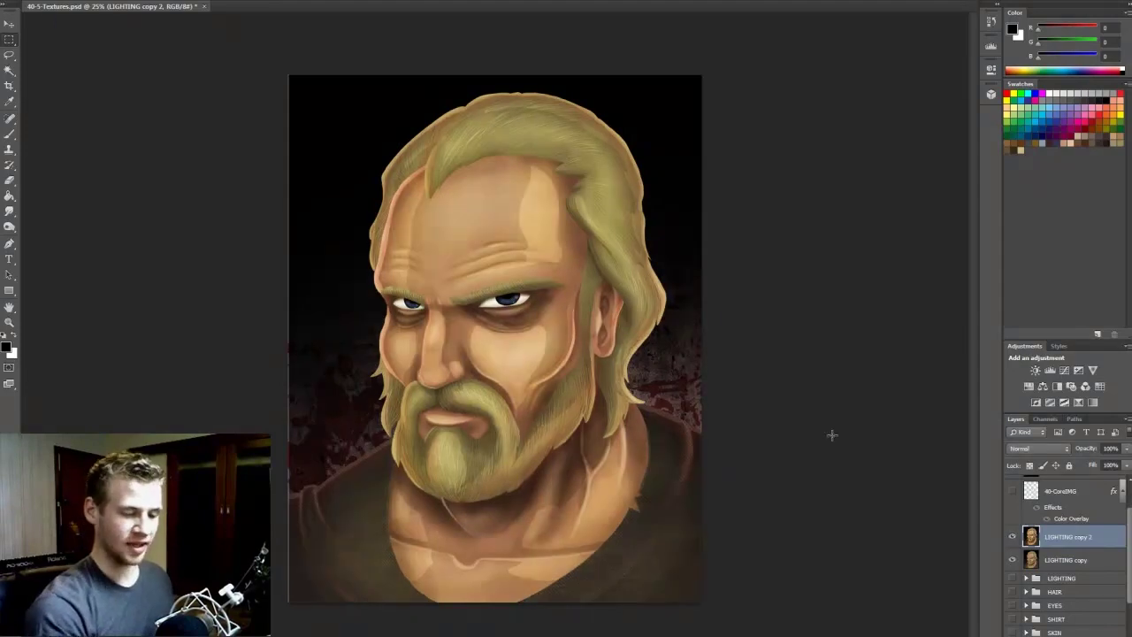
# Show the vignette and black Color-blend layers again and raise the Color-blend layer's opacity to 25%
pyautogui.scroll(2, 1081, 490)
pyautogui.moveTo(1018, 488); pyautogui.dragTo(1013, 511)
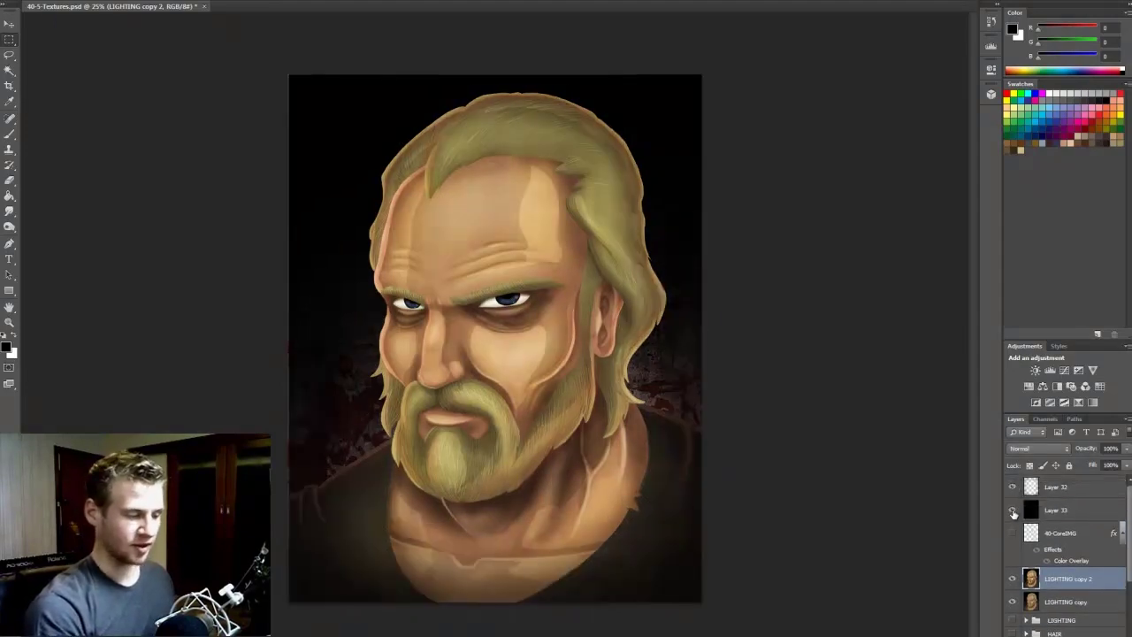
pyautogui.click(1062, 513)
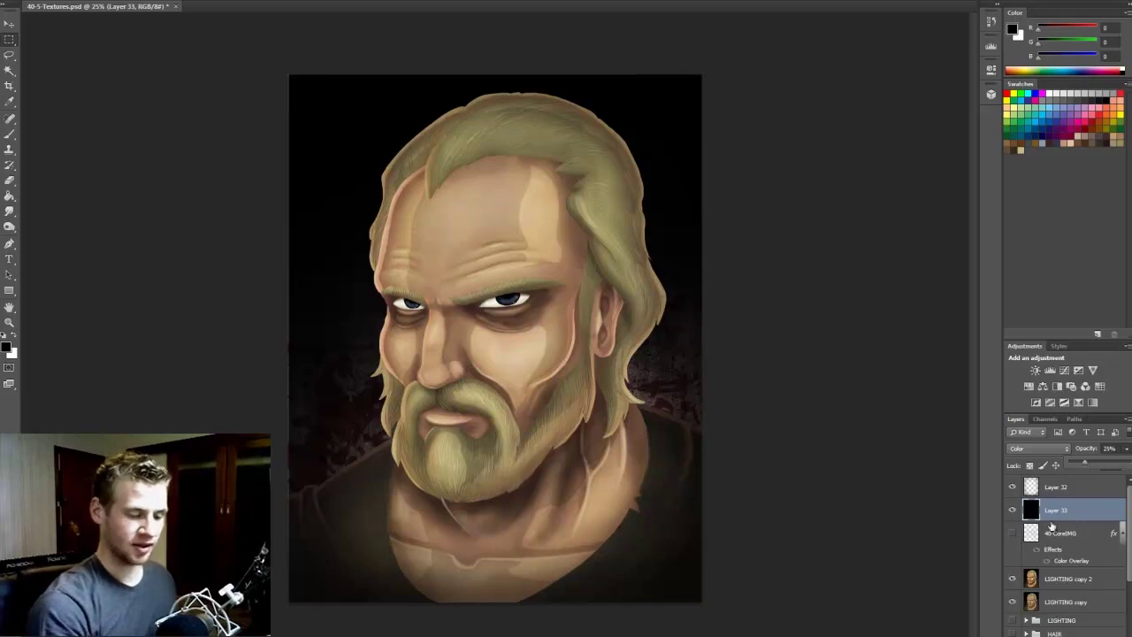
# Compare the portrait before and after by hiding and restoring the contrast-adjusted copy, the Color-blend layer and the vignette
pyautogui.click(1012, 580)
pyautogui.click(1012, 510)
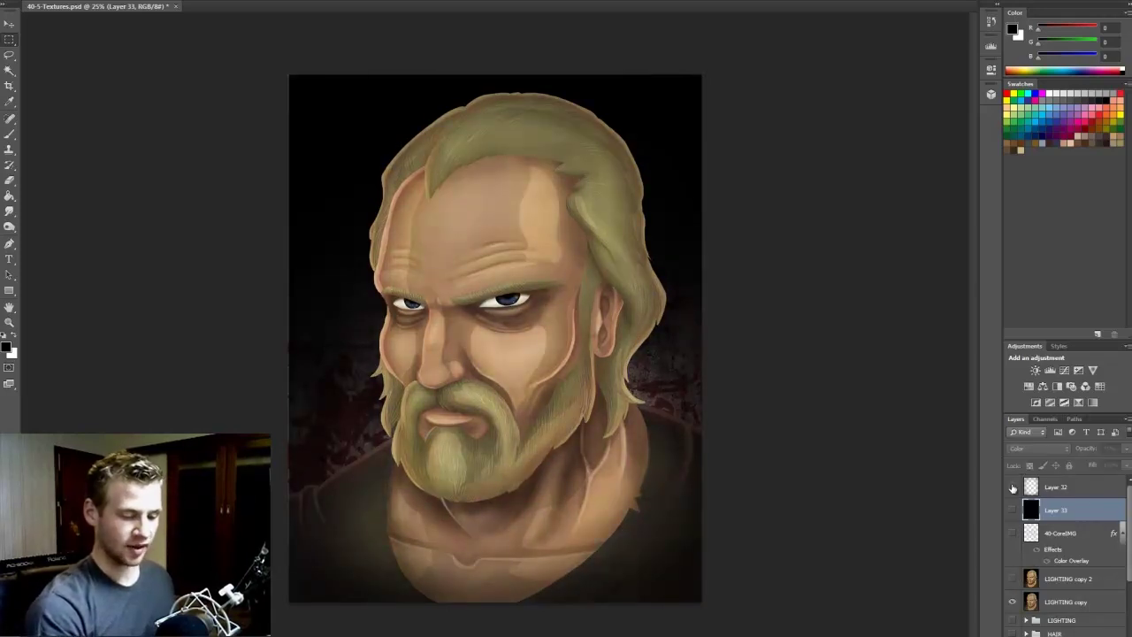
pyautogui.click(1012, 488)
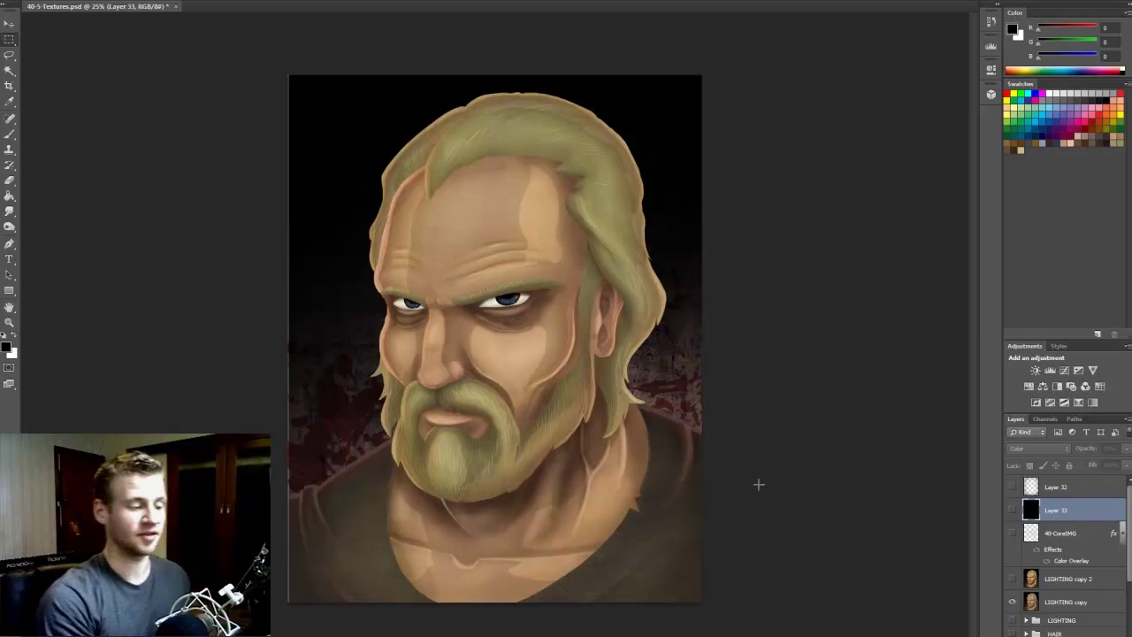
pyautogui.click(1053, 601)
pyautogui.click(1012, 578)
pyautogui.click(1012, 510)
pyautogui.click(1012, 487)
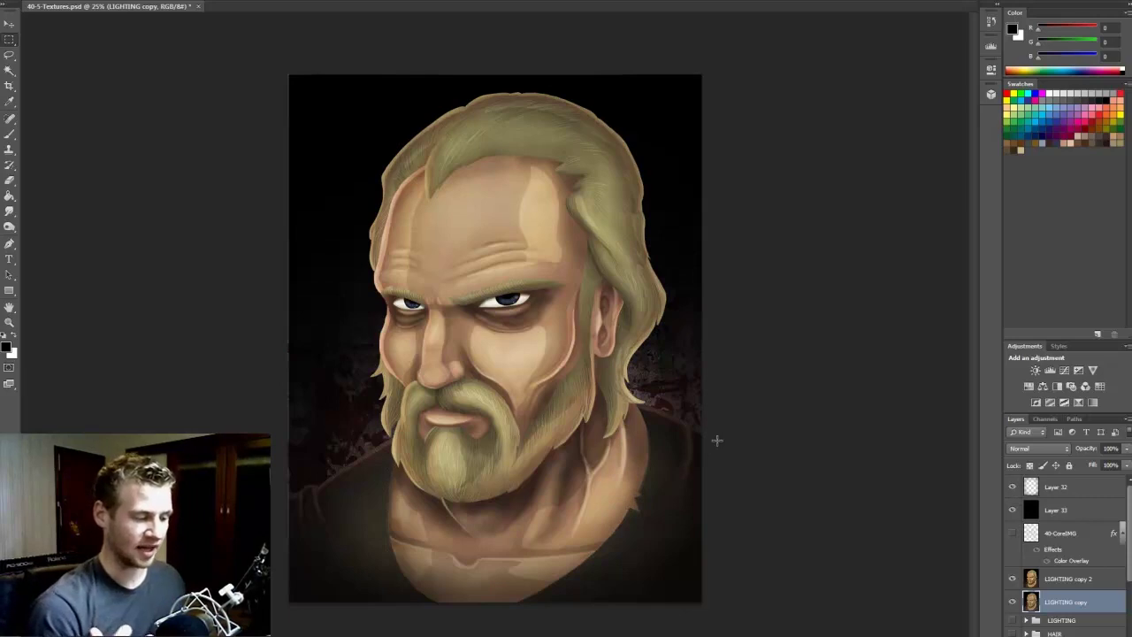
# Raise the contrast of the LIGHTING copy 2 layer with a Brightness/Contrast adjustment, leaving brightness at 0
pyautogui.click(1056, 579)
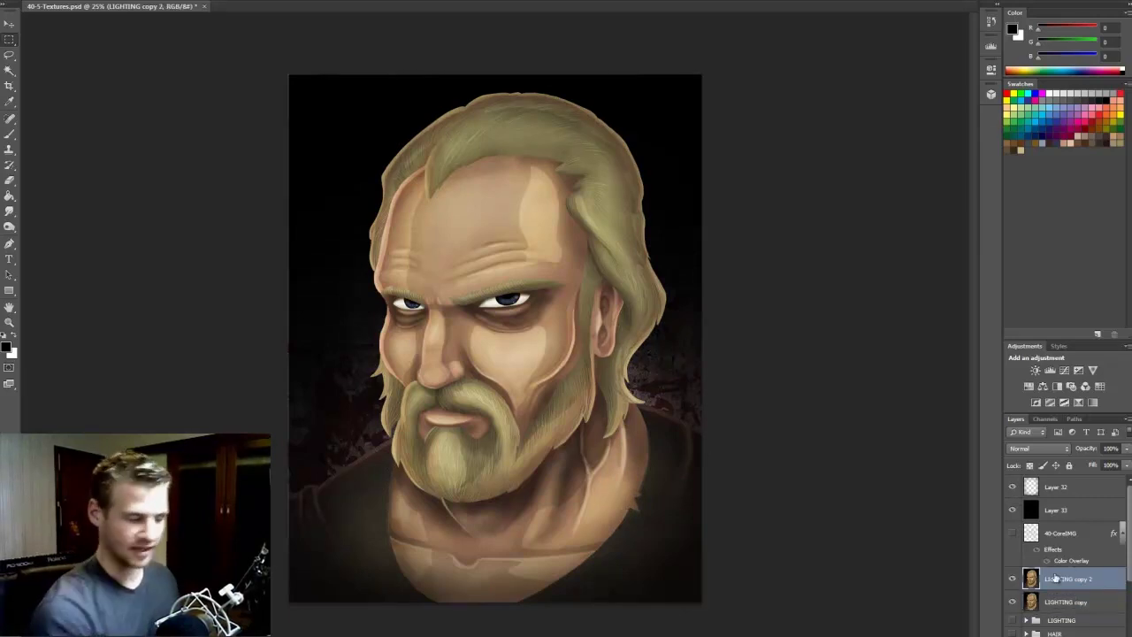
pyautogui.click(76, 0)
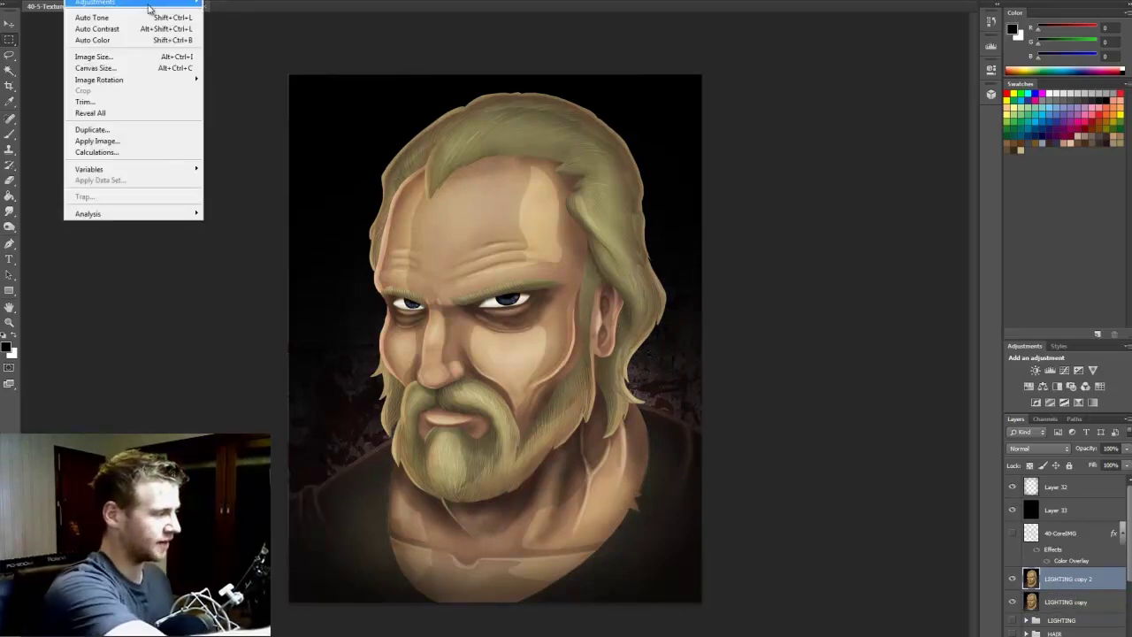
pyautogui.moveTo(191, 3)
pyautogui.click(304, 5)
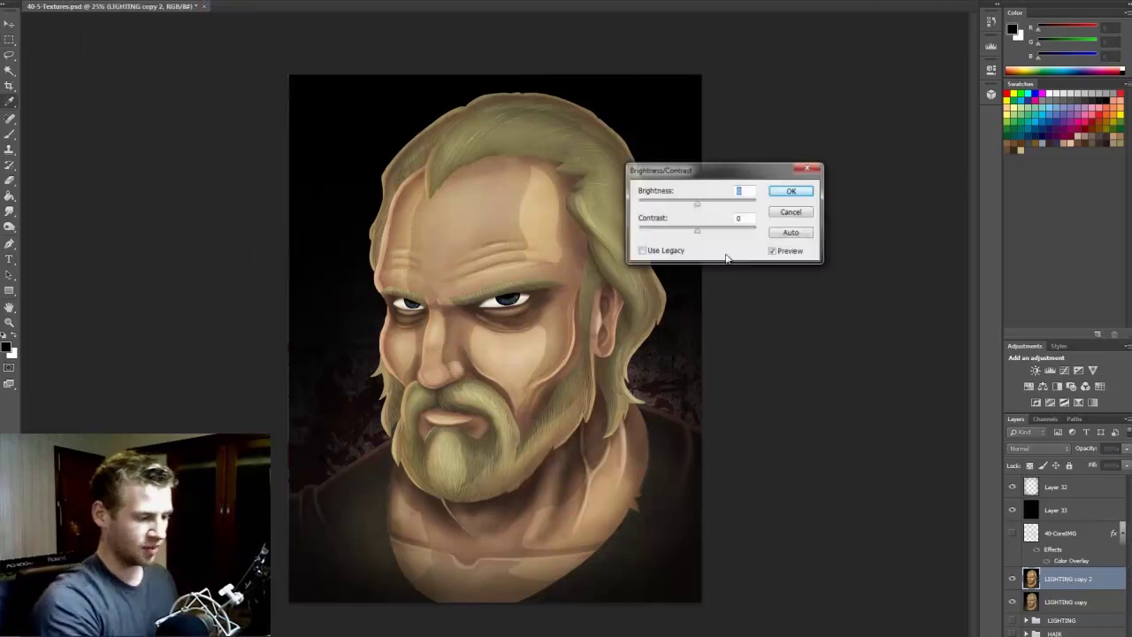
pyautogui.moveTo(703, 232); pyautogui.dragTo(716, 238)
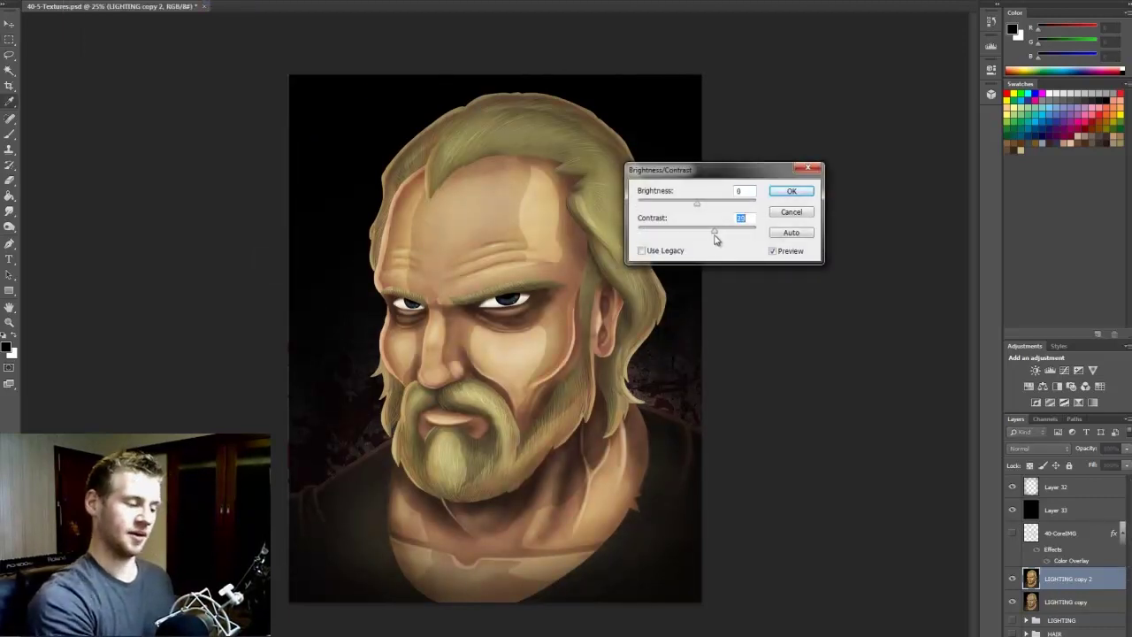
pyautogui.click(792, 191)
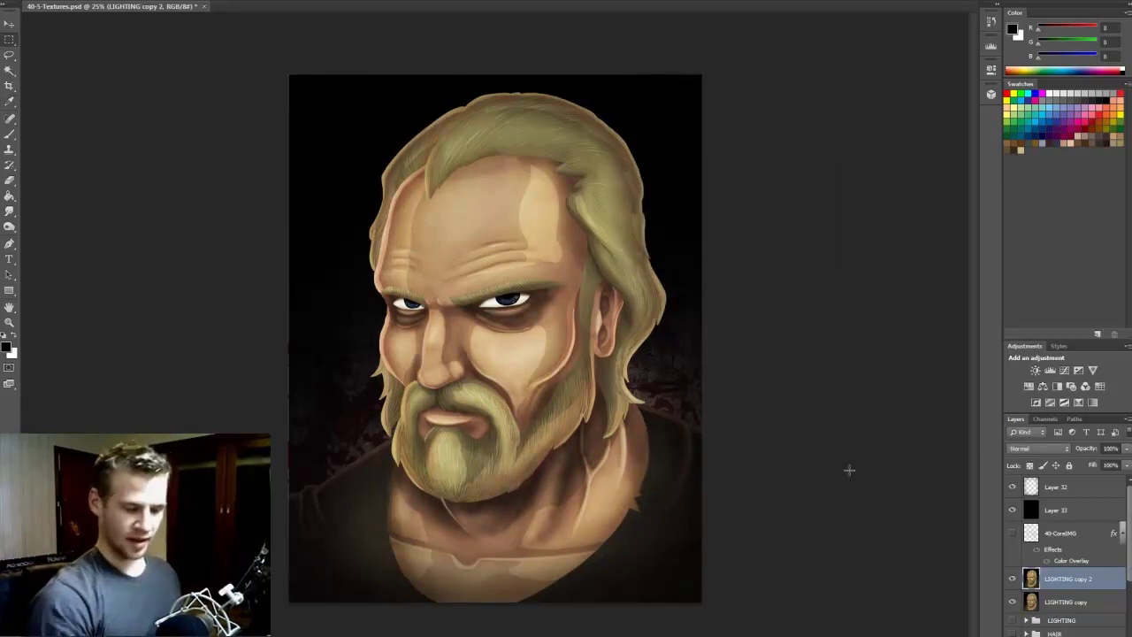
# Check the vignette layer by toggling it, and paint more soft black over the lower edges of the portrait on it
pyautogui.click(1012, 487)
pyautogui.click(1012, 487)
pyautogui.click(1056, 488)
pyautogui.press('b')
pyautogui.moveTo(715, 441)
pyautogui.mouseDown()
pyautogui.moveTo(637, 541)
pyautogui.moveTo(333, 635)
pyautogui.mouseUp()
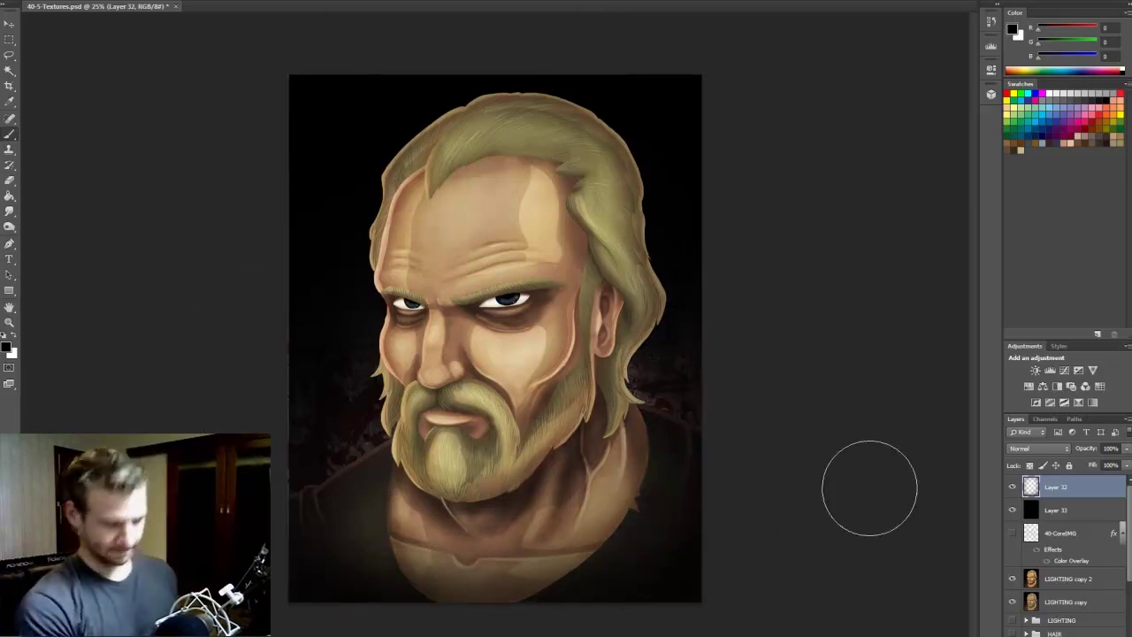
pyautogui.press('m')
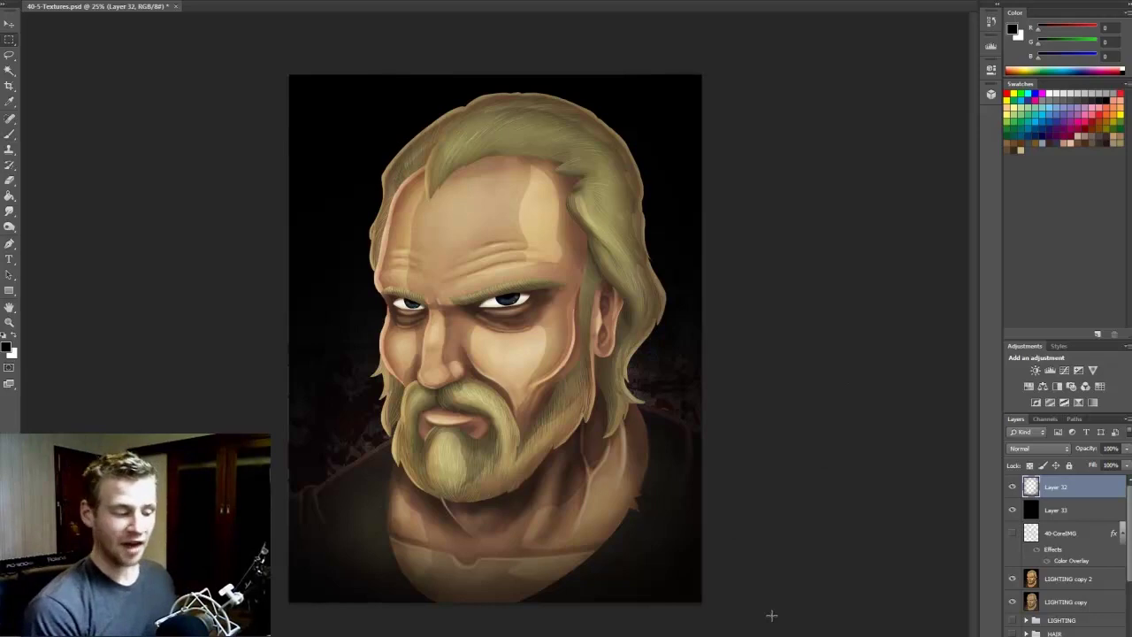
# Add a new layer above the vignette and handwrite a thin white signature on the dark shirt beside the neck with a small brush
pyautogui.hotkey('ctrl', 'shift', 'alt', 'n')
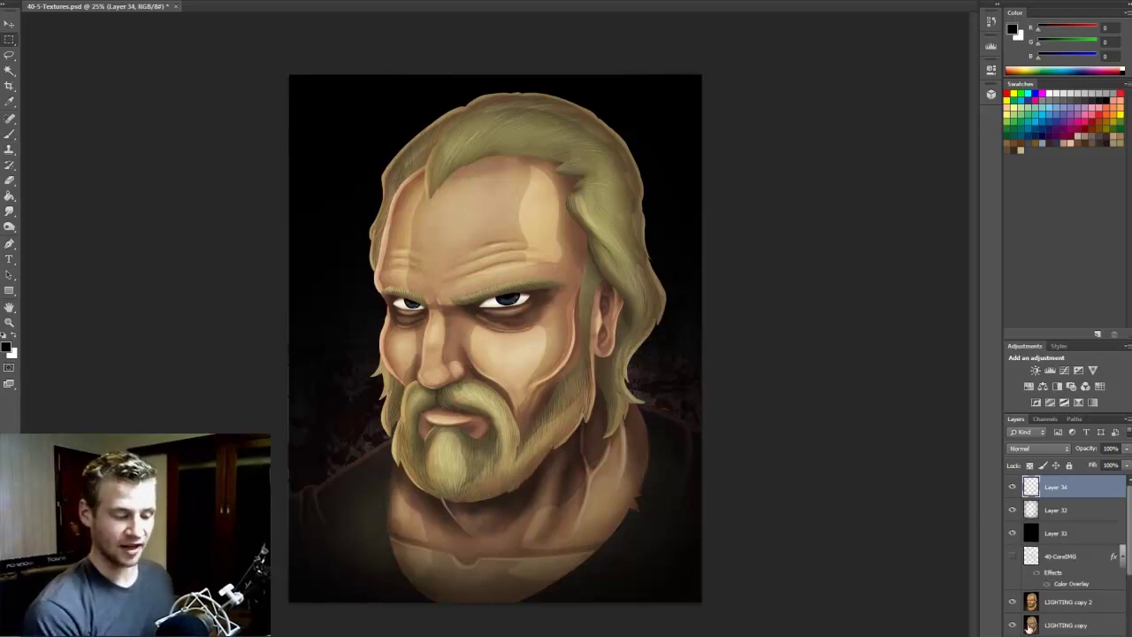
pyautogui.click(604, 563)
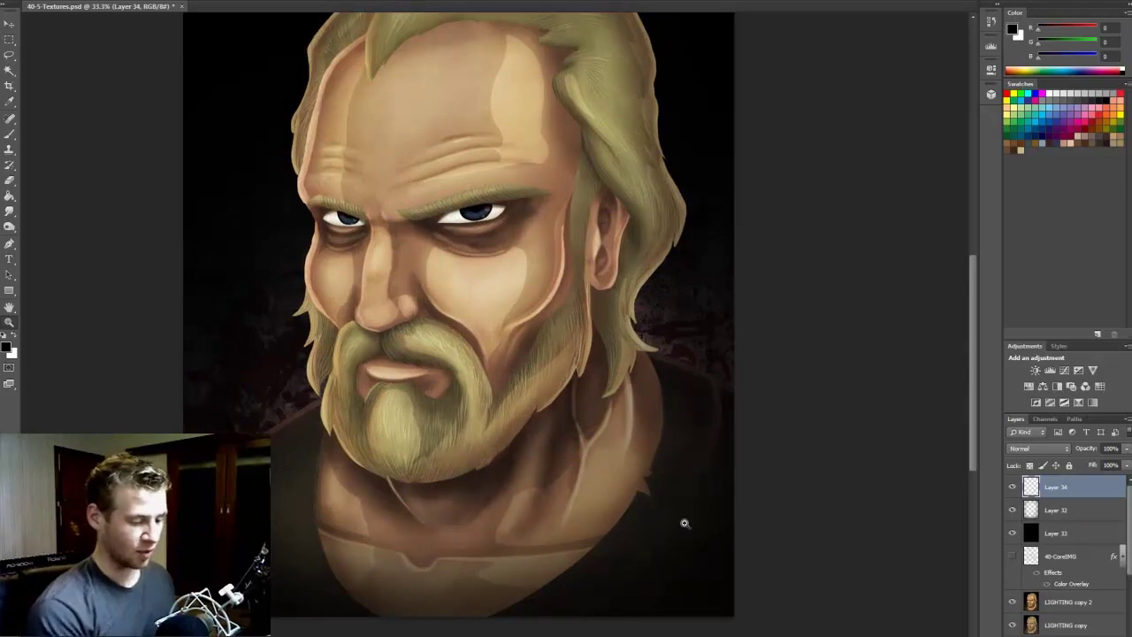
pyautogui.click(626, 580)
pyautogui.press('b')
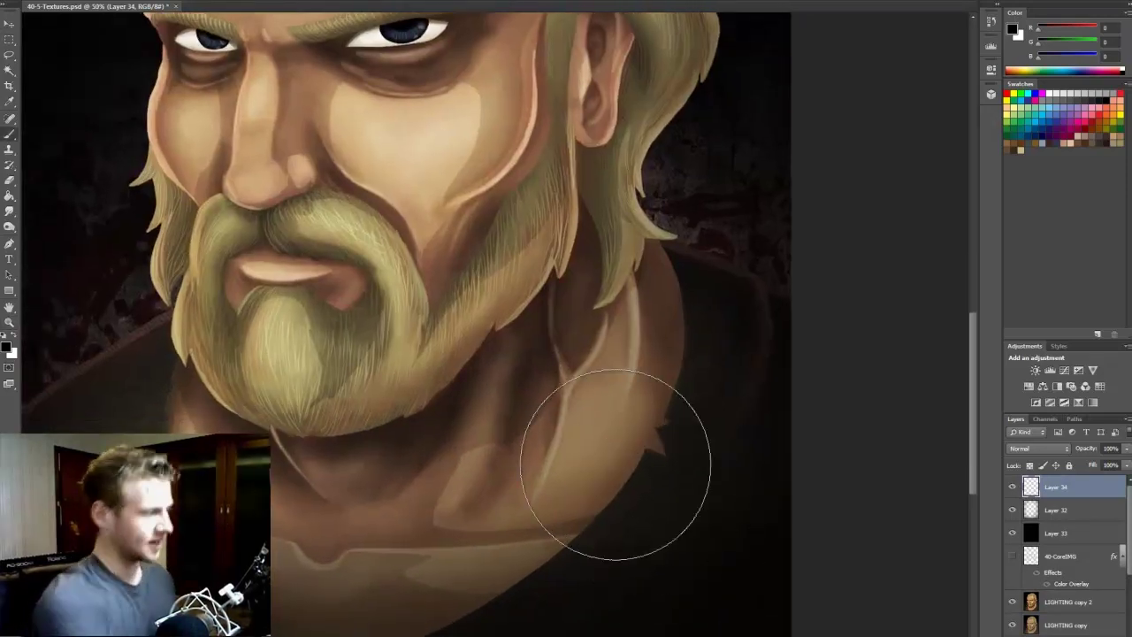
pyautogui.rightClick(114, 51)
pyautogui.moveTo(115, 14); pyautogui.dragTo(78, 17)
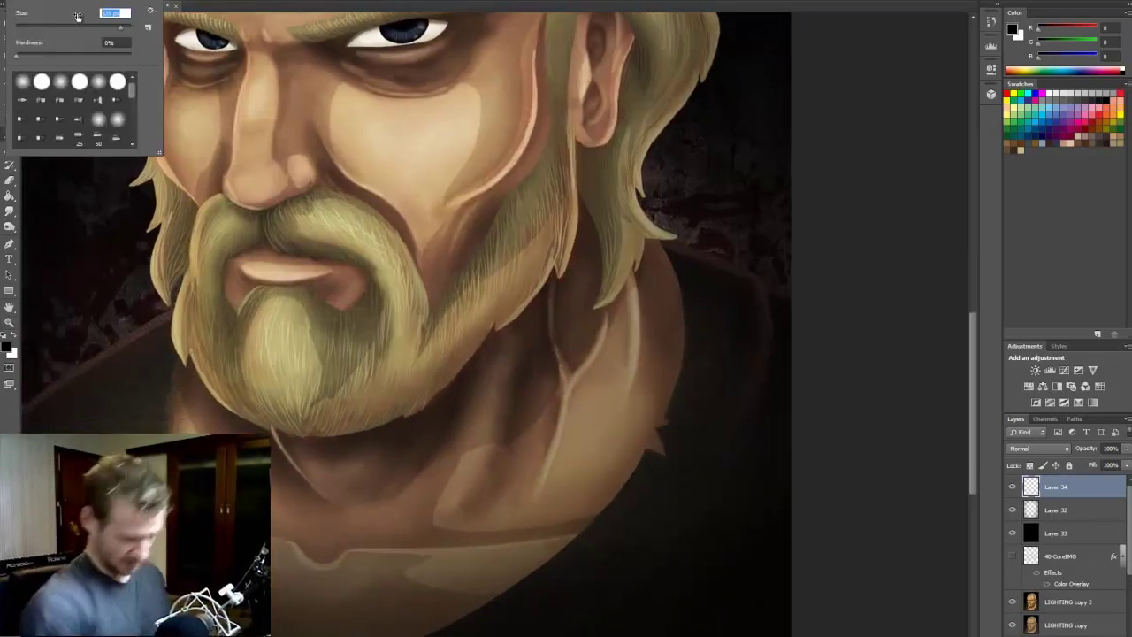
pyautogui.press('Return')
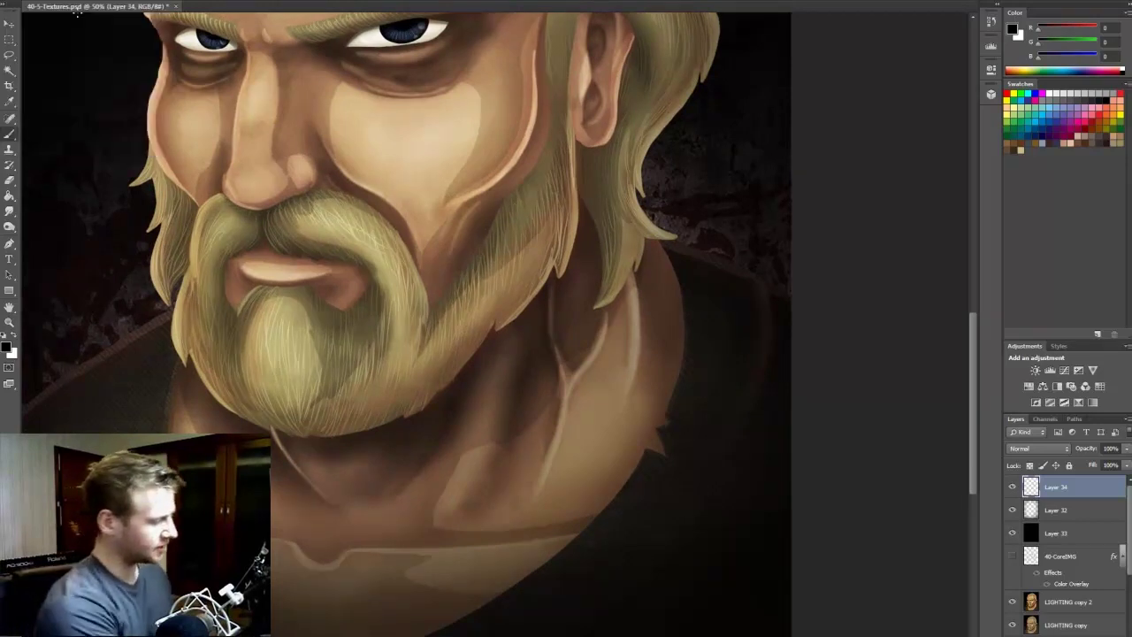
pyautogui.click(14, 336)
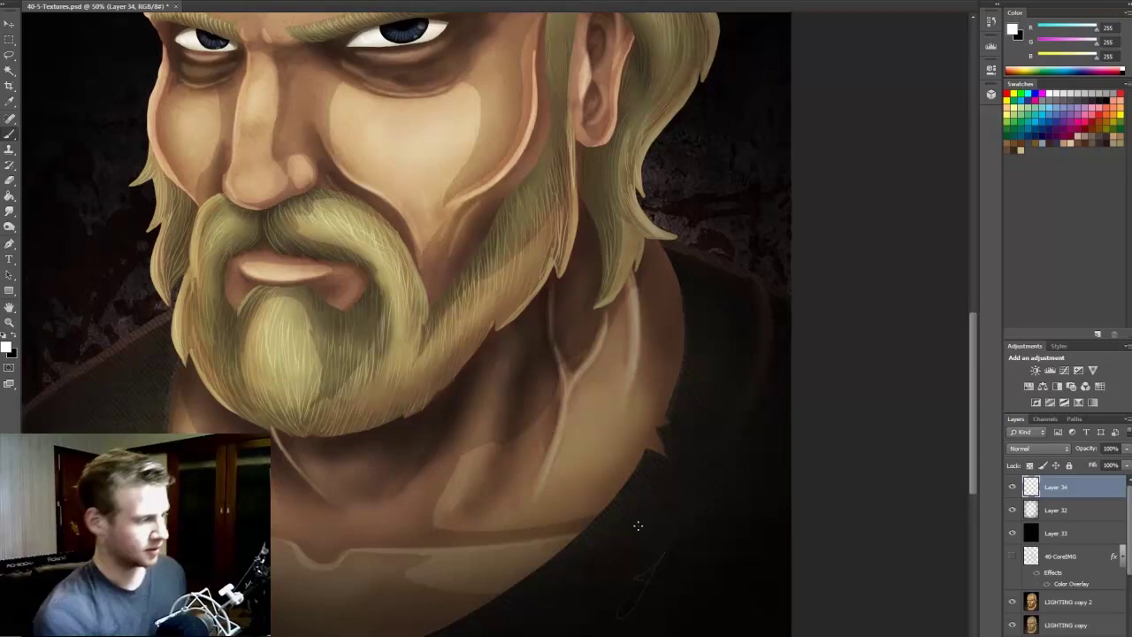
pyautogui.moveTo(670, 578)
pyautogui.mouseDown()
pyautogui.moveTo(646, 603)
pyautogui.moveTo(674, 554)
pyautogui.moveTo(681, 566)
pyautogui.moveTo(694, 559)
pyautogui.moveTo(680, 570)
pyautogui.moveTo(707, 556)
pyautogui.mouseUp()
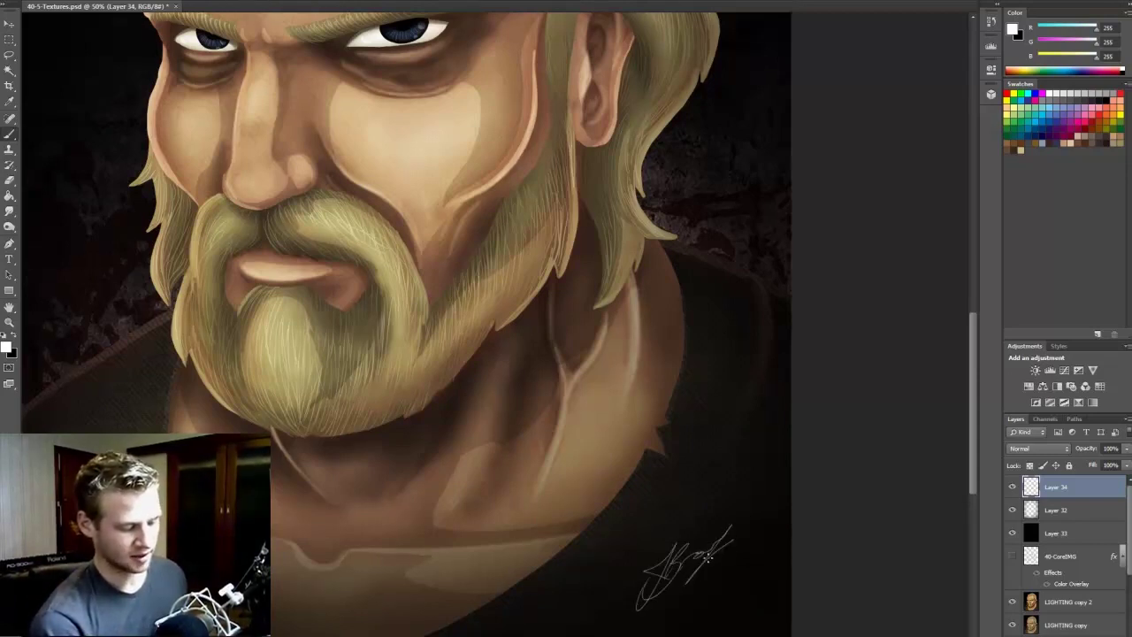
# Lower the signature layer's opacity to 56%
pyautogui.click(1125, 450)
pyautogui.moveTo(1124, 465); pyautogui.dragTo(1103, 466)
pyautogui.click(935, 395)
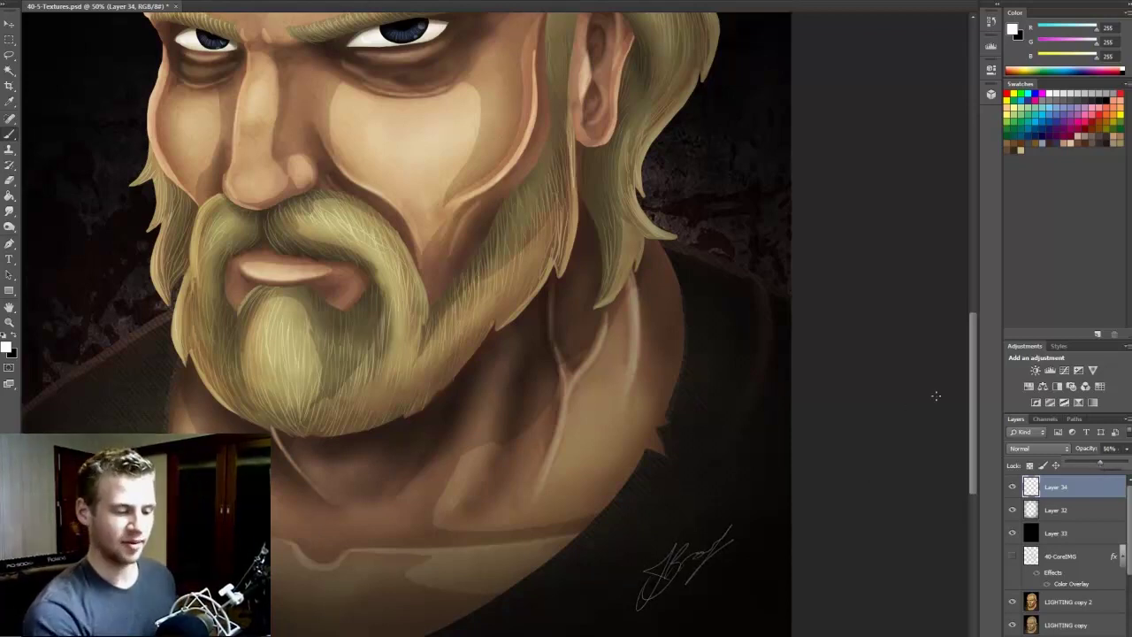
# Move the signature closer to the lower-right corner of the canvas and save the document
pyautogui.press('z')
pyautogui.rightClick(537, 398)
pyautogui.click(649, 405)
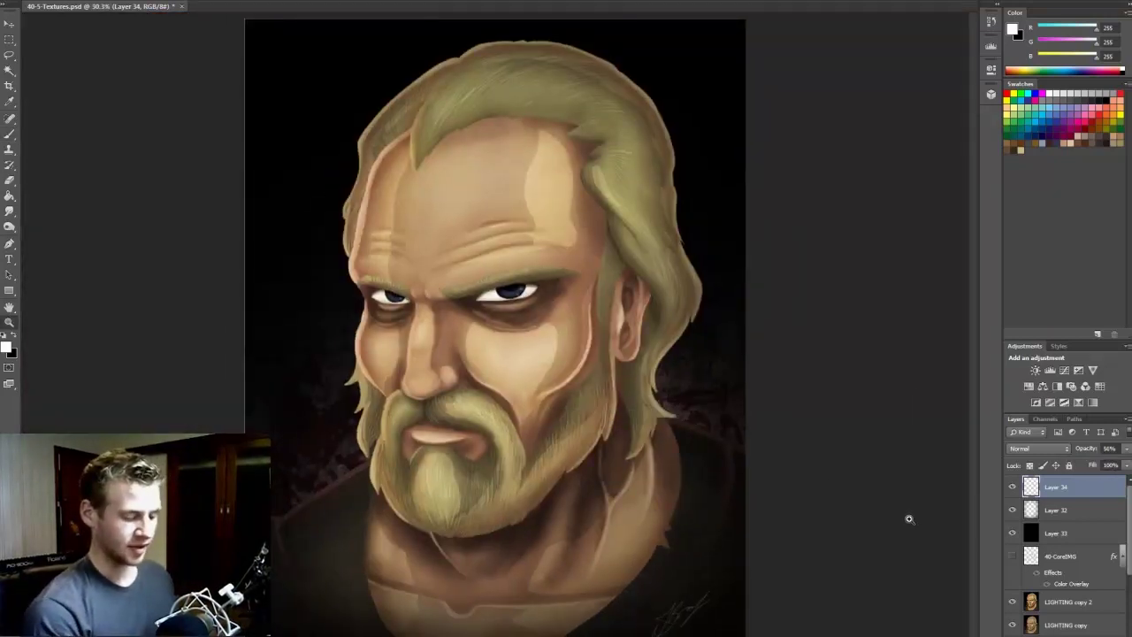
pyautogui.press('v')
pyautogui.moveTo(686, 612); pyautogui.dragTo(718, 630)
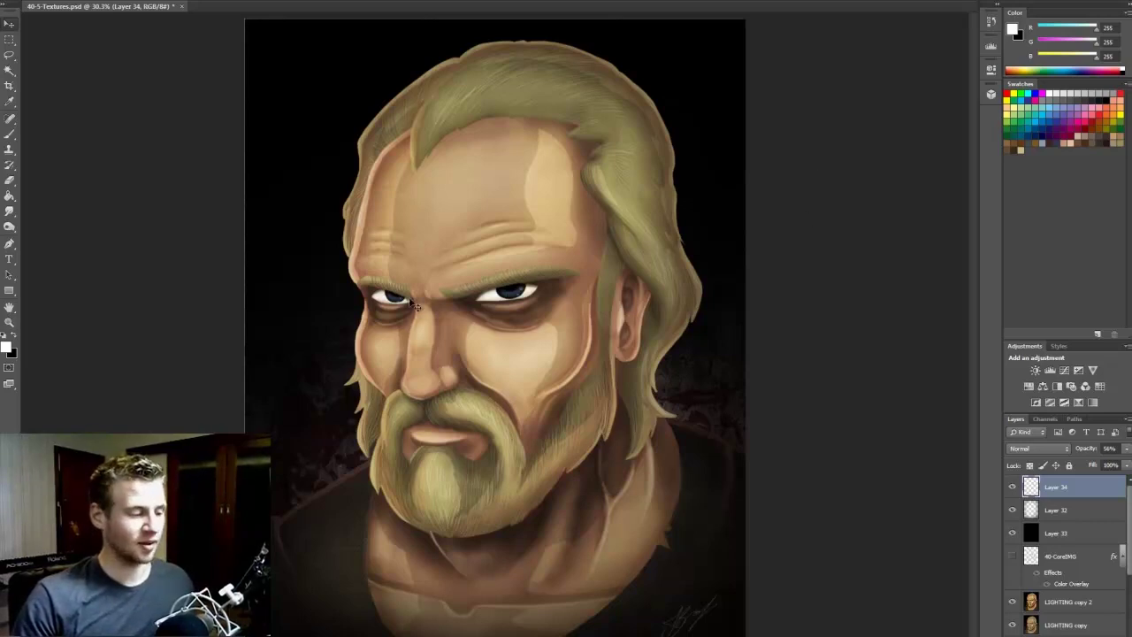
pyautogui.hotkey('ctrl', 's')
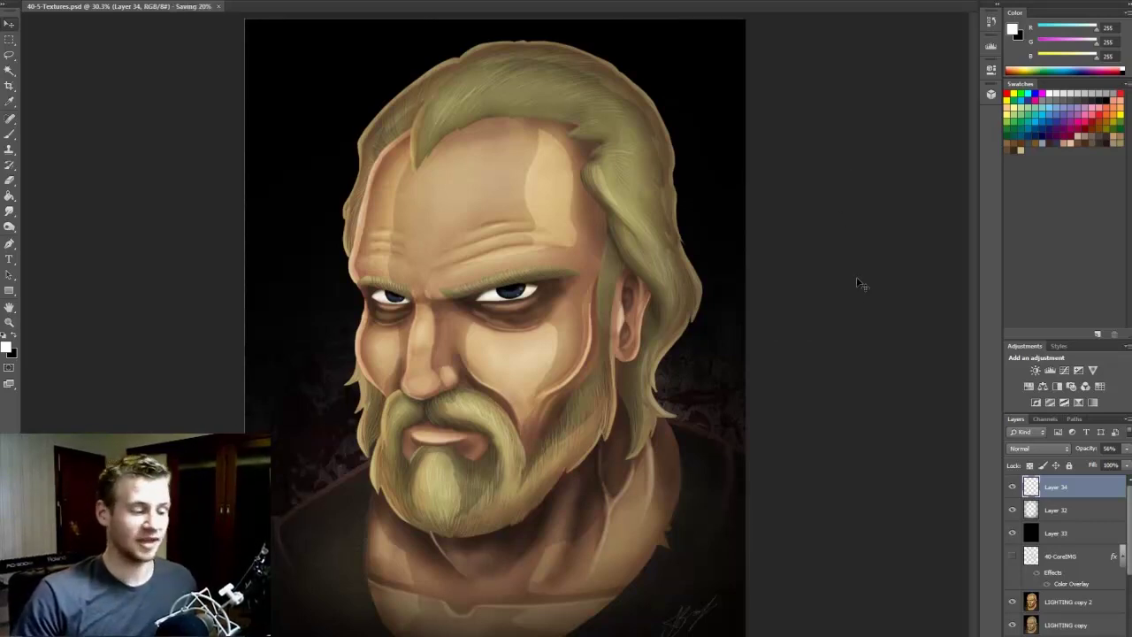